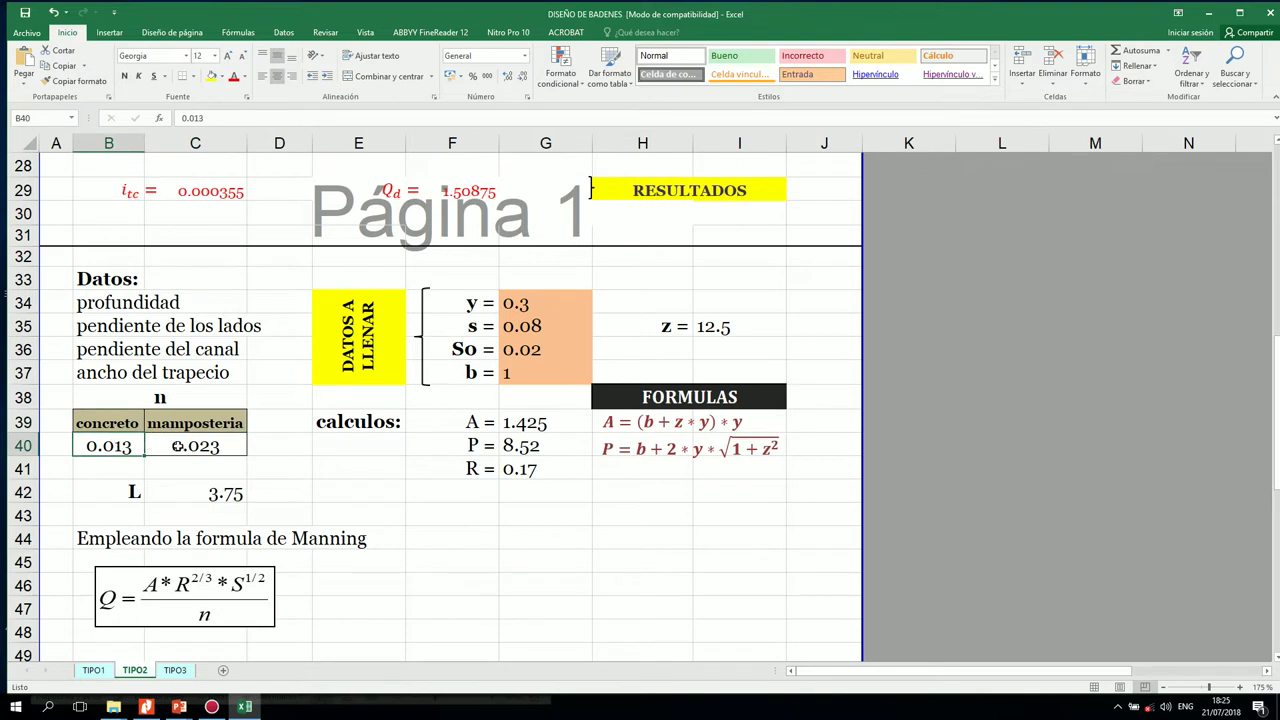
Review the roughness coefficients n for concreto and mamposteria, the calculos section and the Manning formula
click(174, 447)
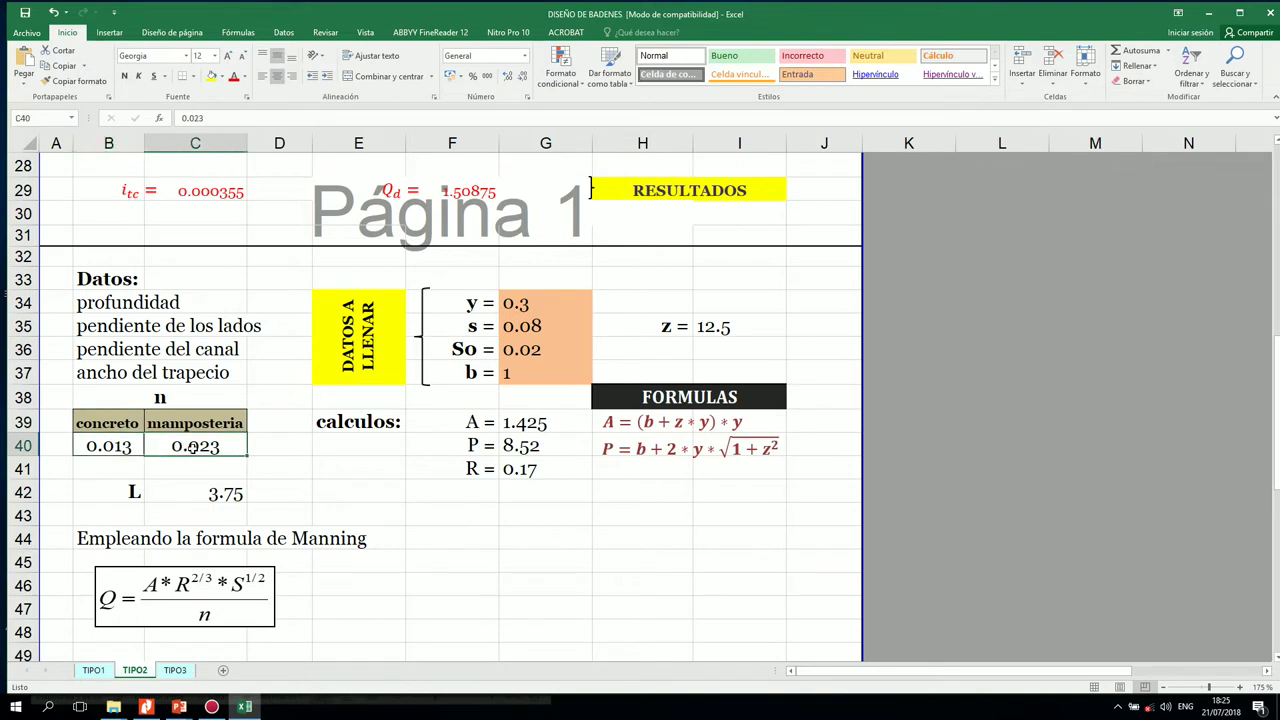
click(340, 448)
click(368, 425)
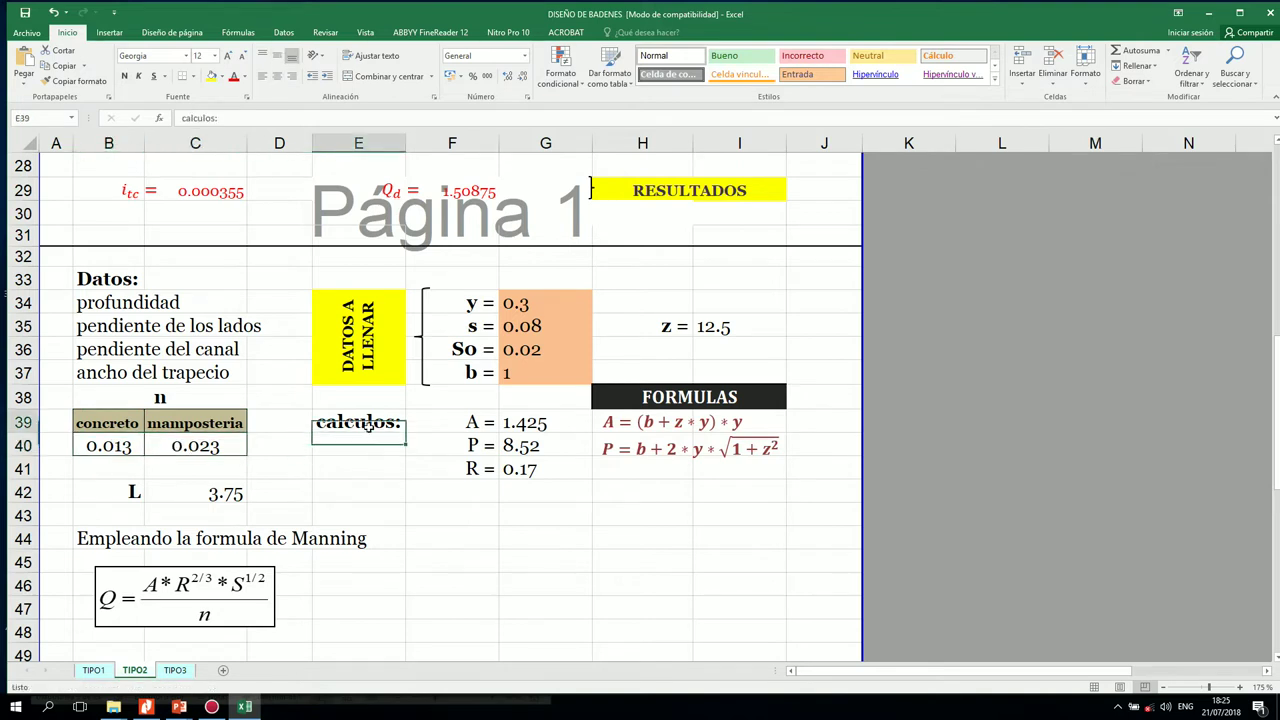
scroll(216, 572, down, 1)
click(150, 533)
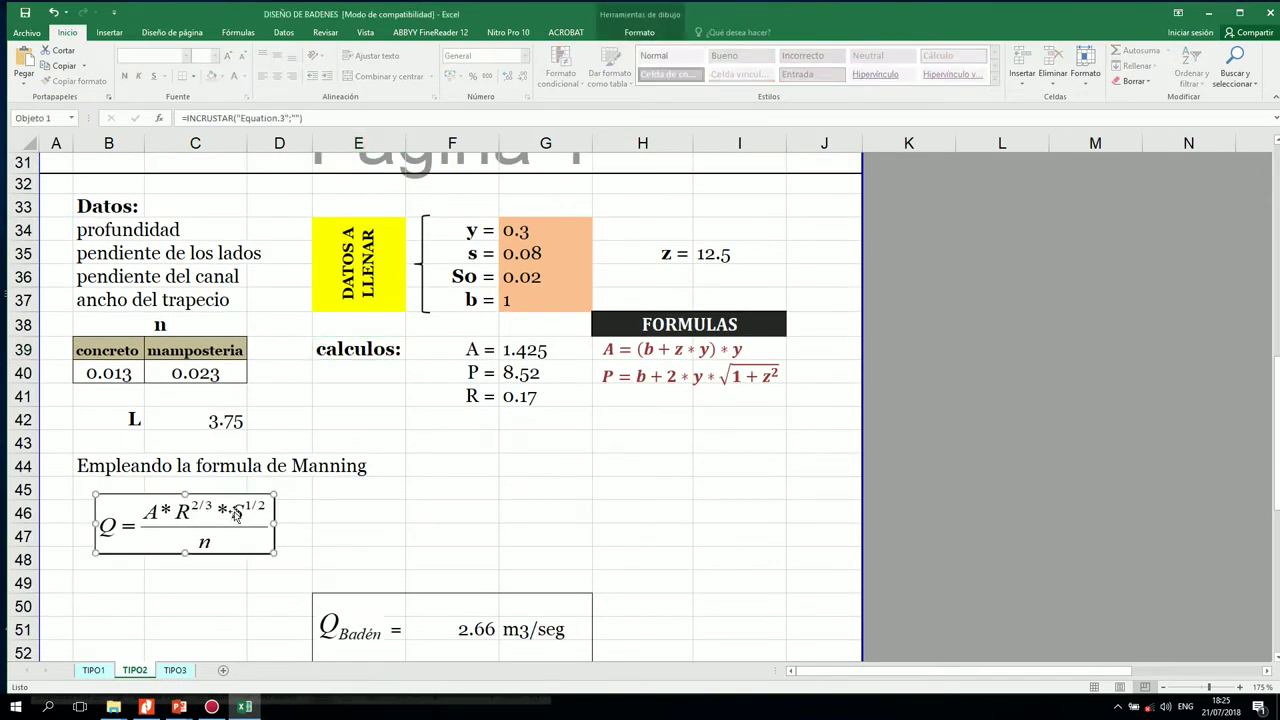
scroll(603, 511, up, 1)
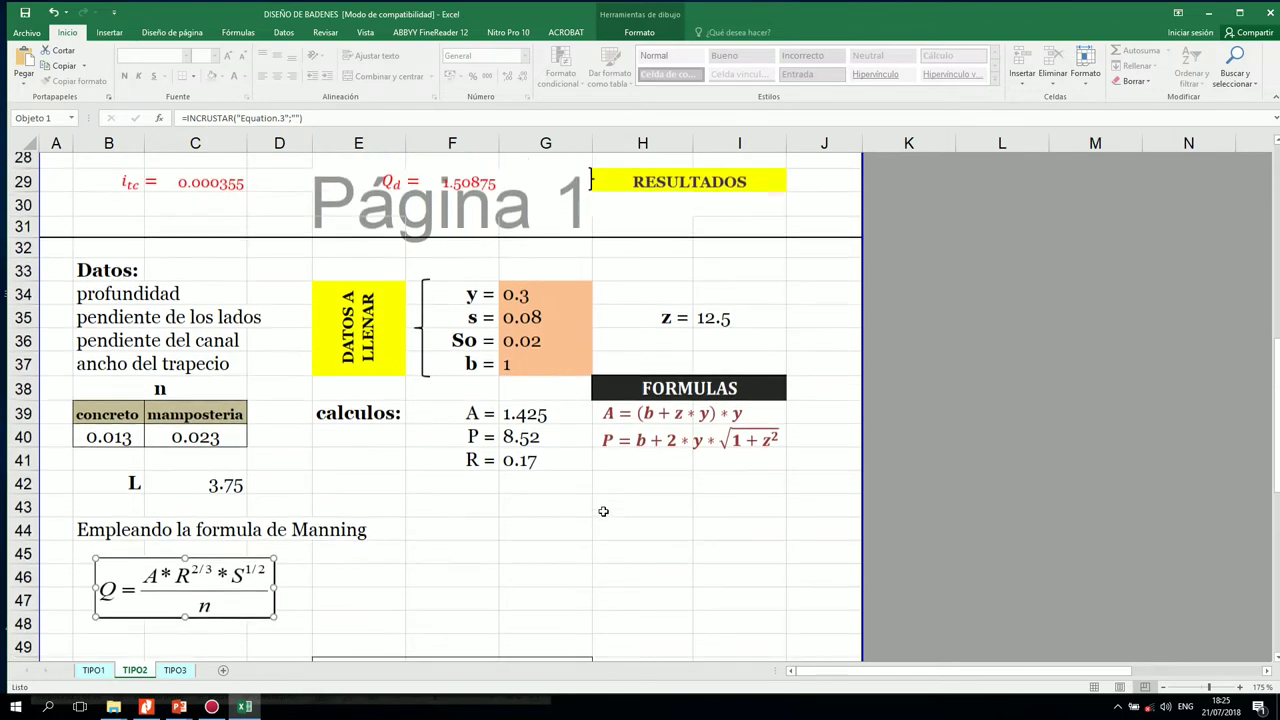
Examine the written formula for area A and relate its terms to the trapezoidal baden dimension drawing
click(468, 423)
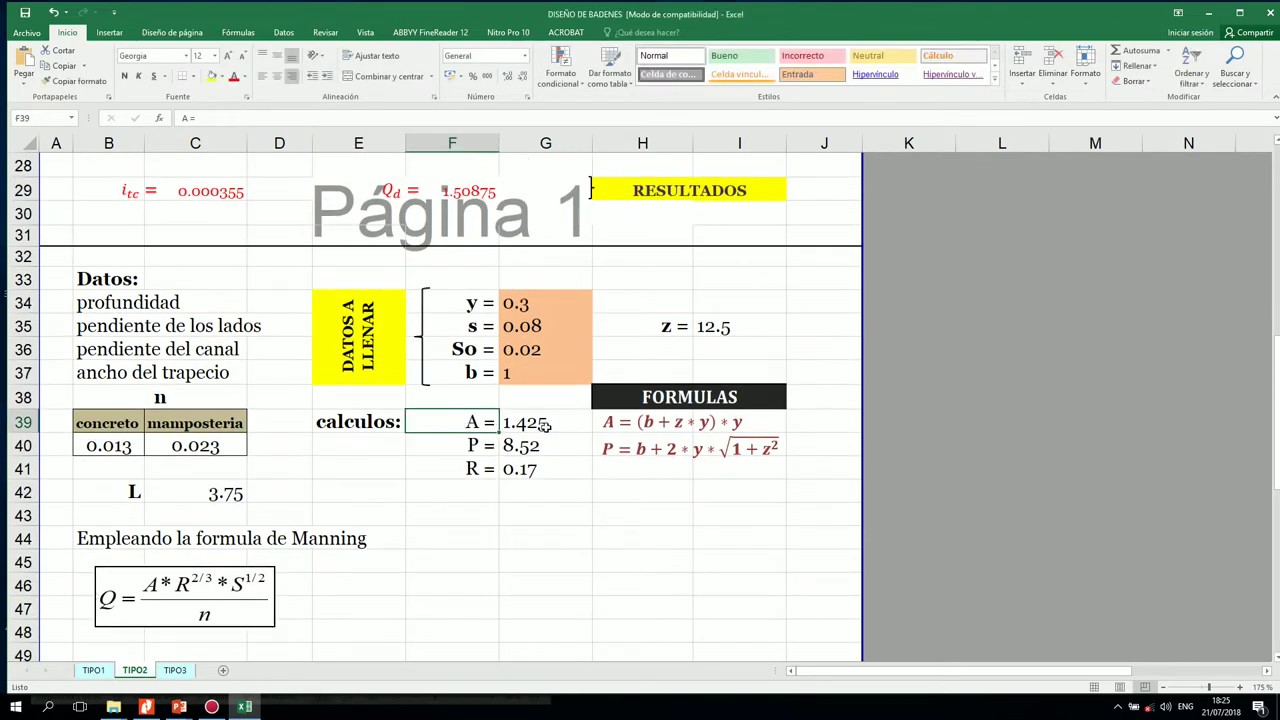
click(599, 422)
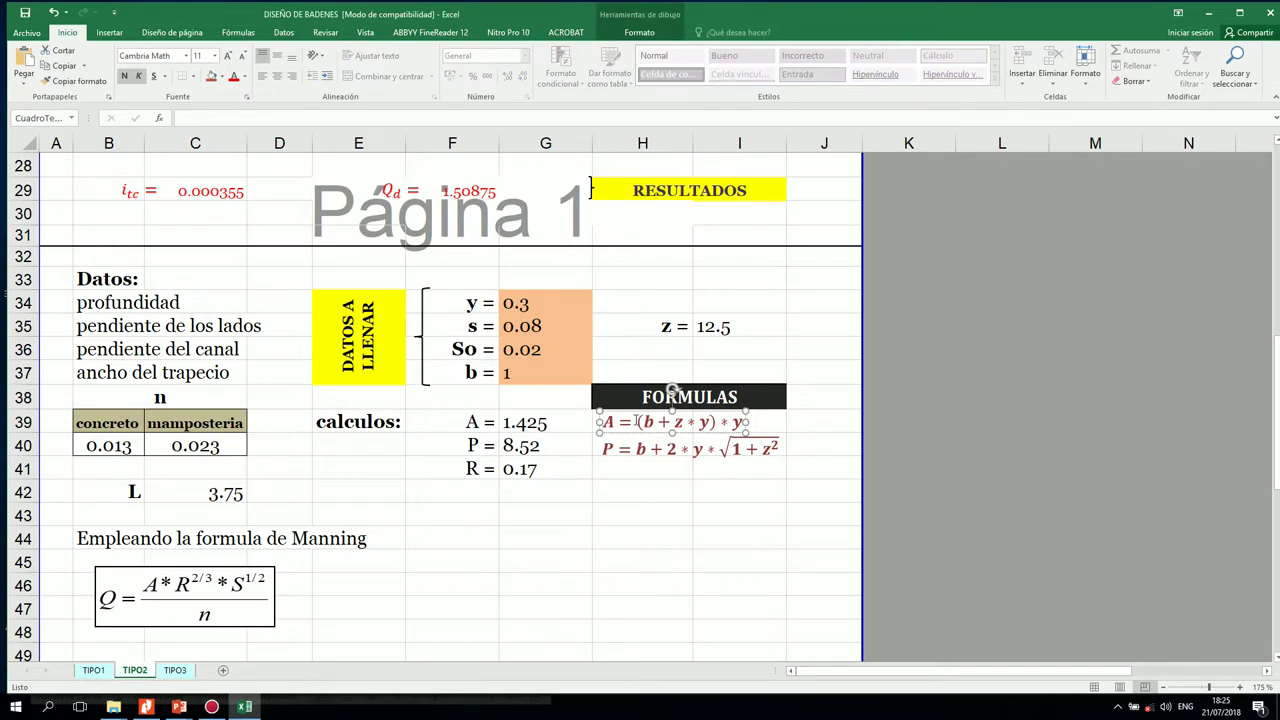
click(792, 416)
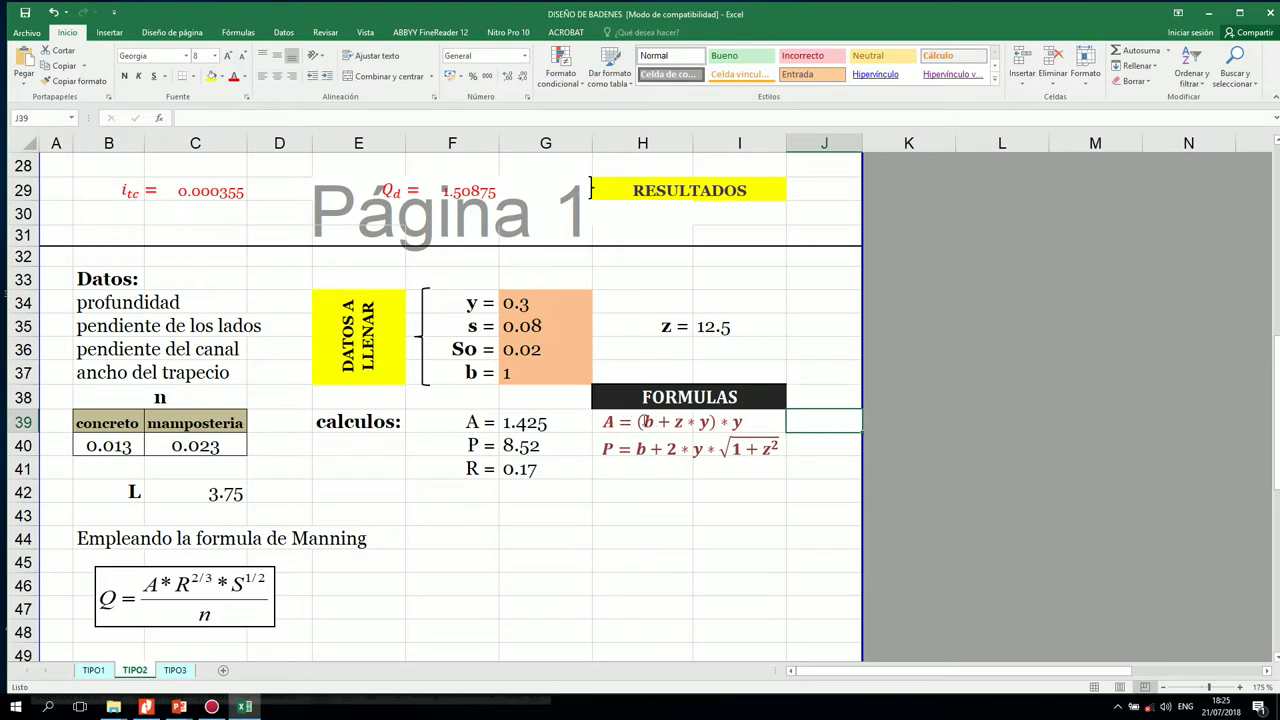
scroll(432, 372, up, 8)
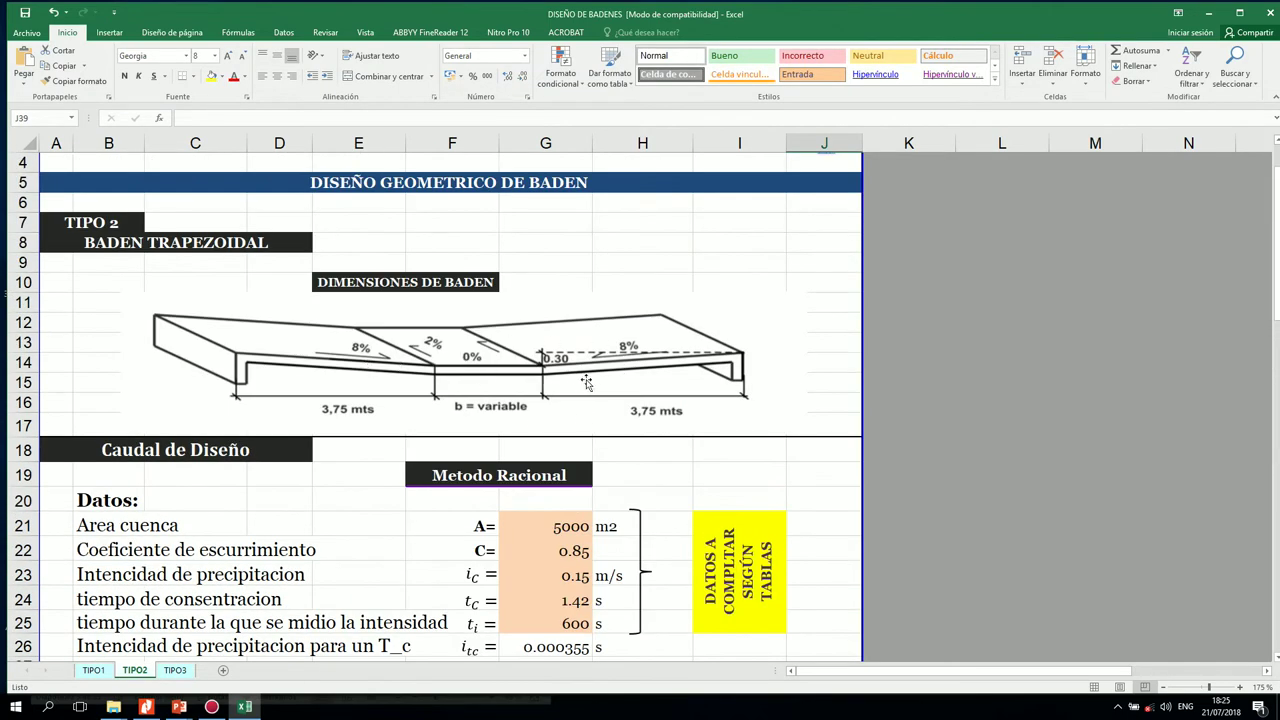
scroll(640, 452, down, 5)
scroll(651, 441, down, 3)
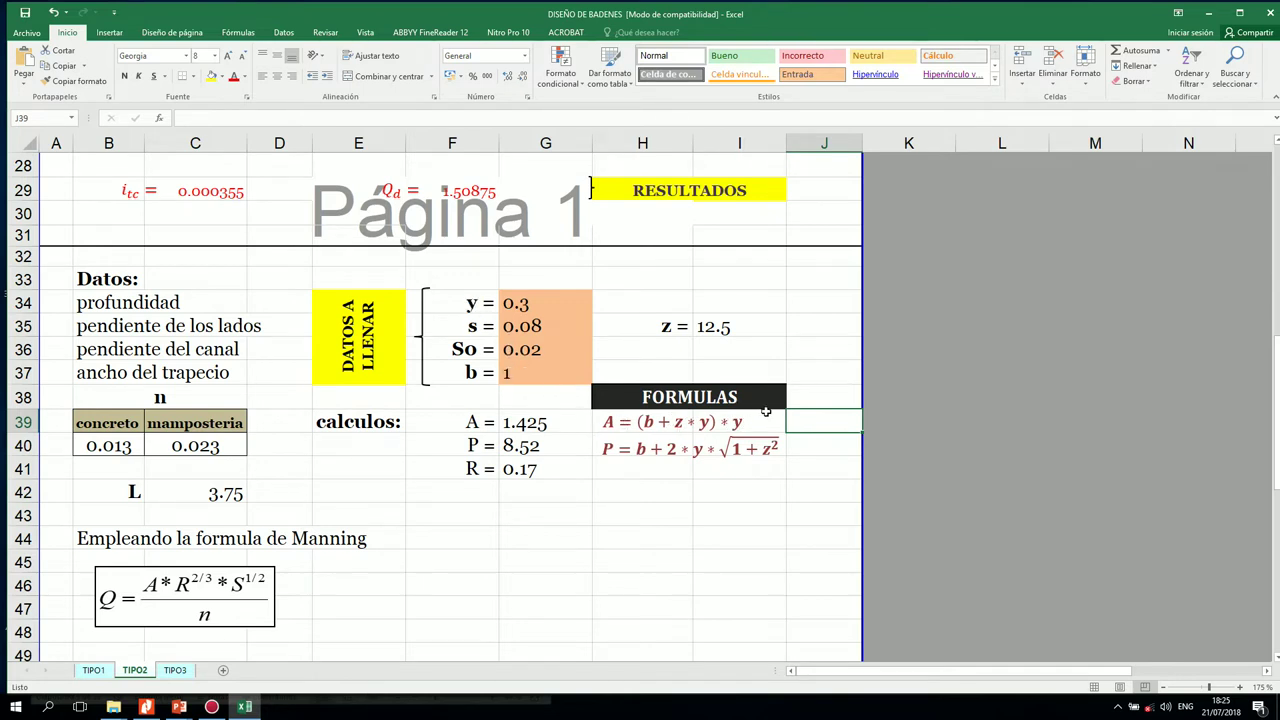
Trace which input cells the area A formula in G39 references
click(561, 422)
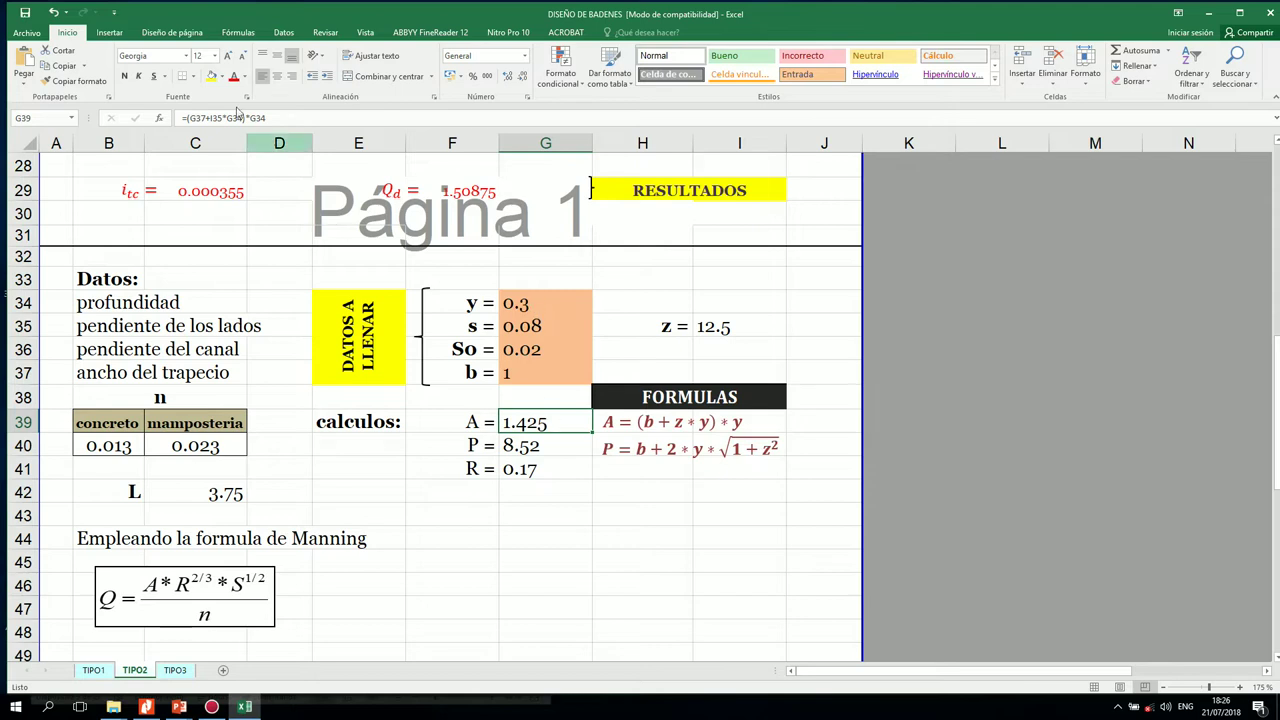
click(202, 119)
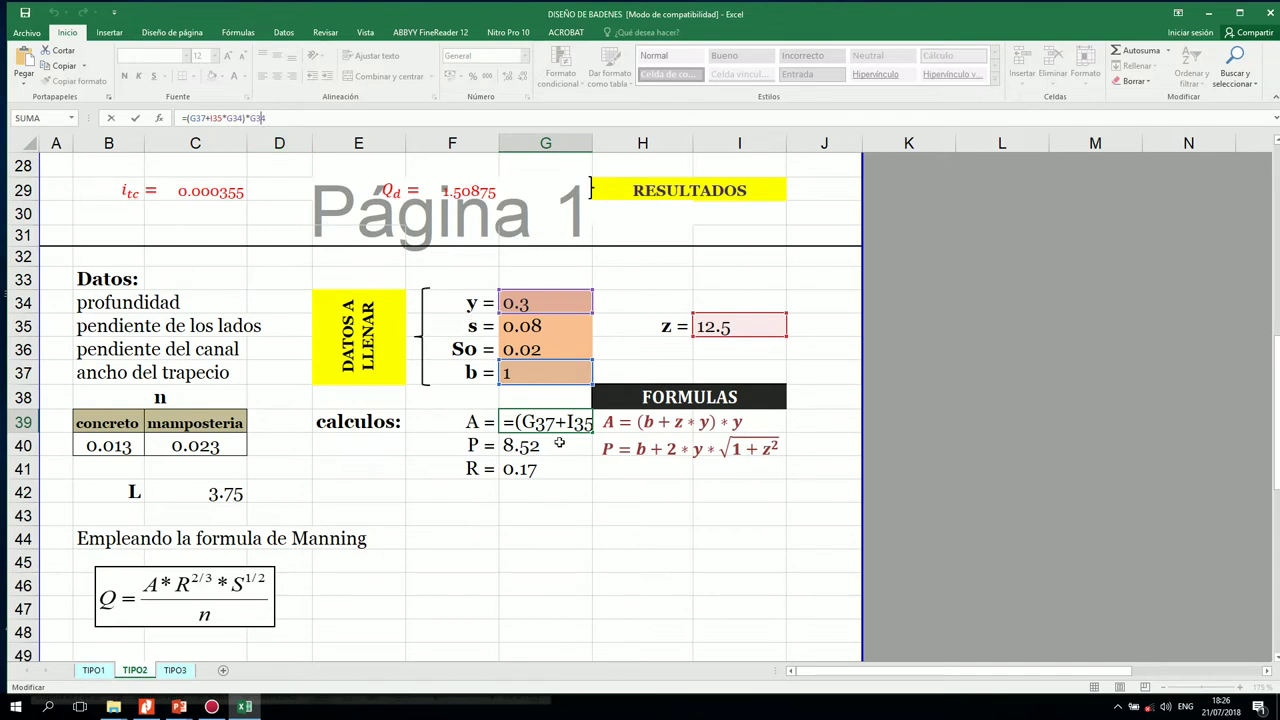
key(ctrl+Return)
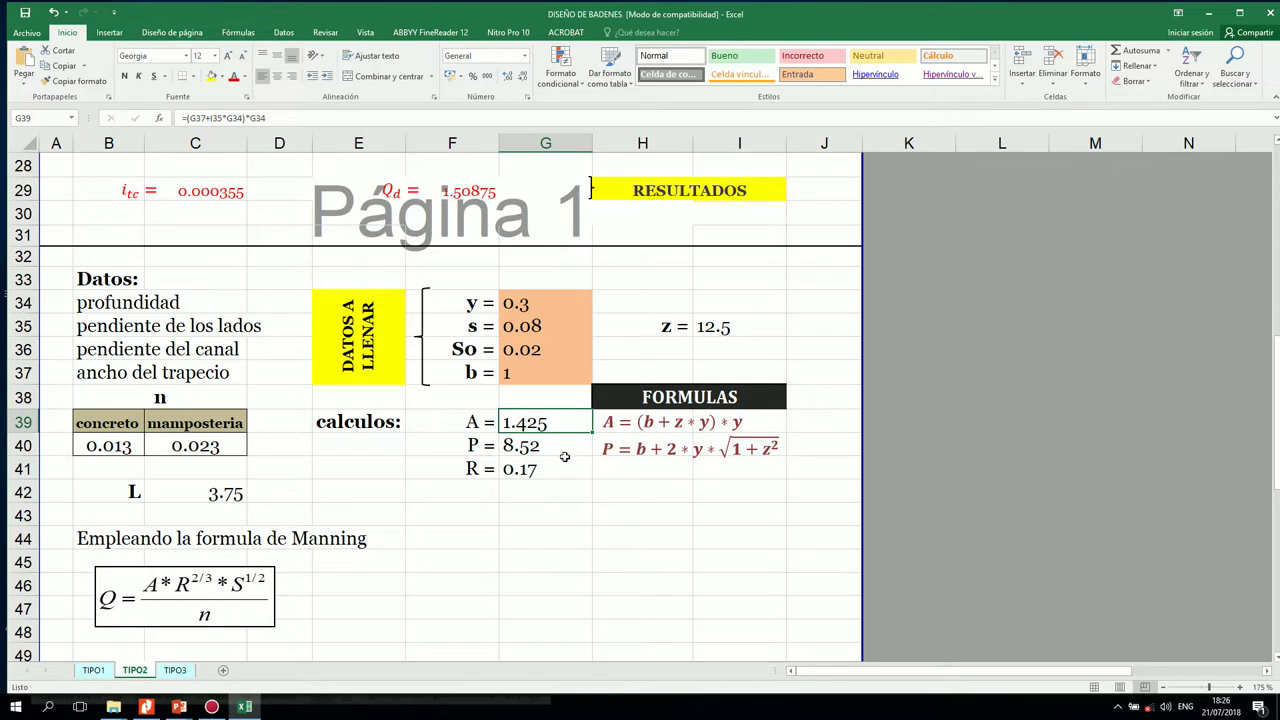
Check the perimeter P calculation in G40 against the baden dimension drawing and the input data
scroll(563, 456, down, 1)
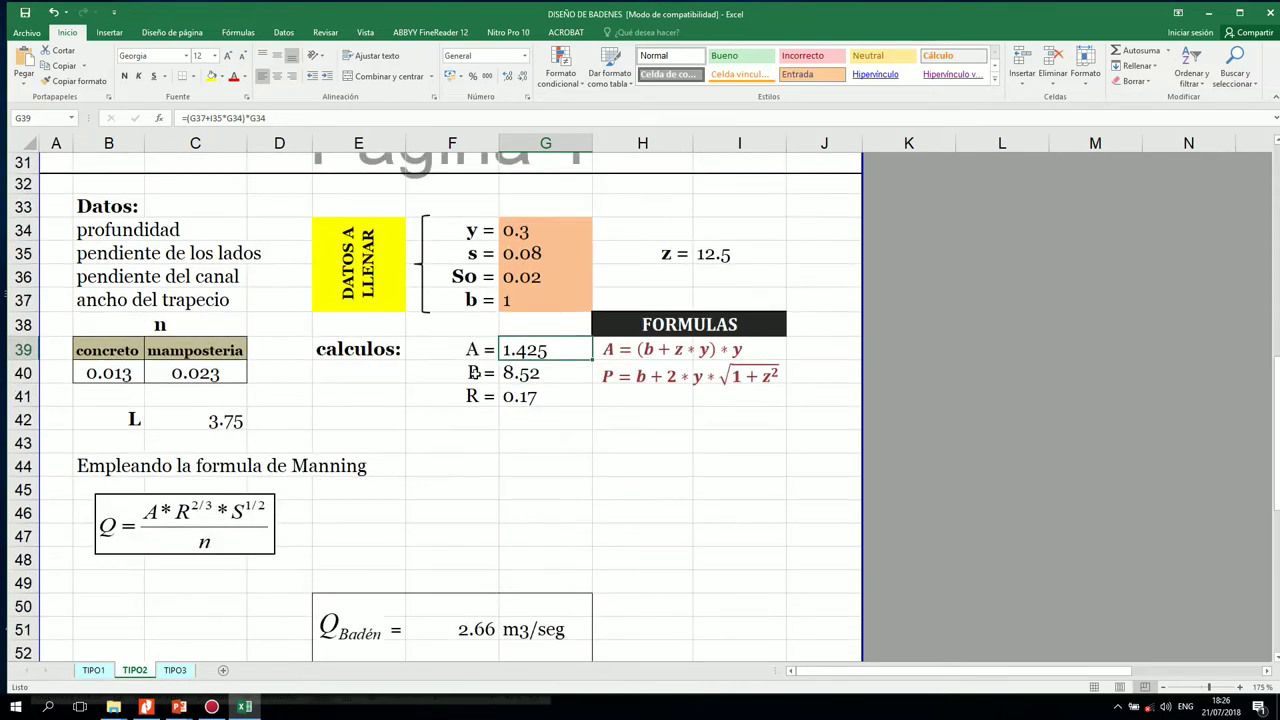
click(545, 373)
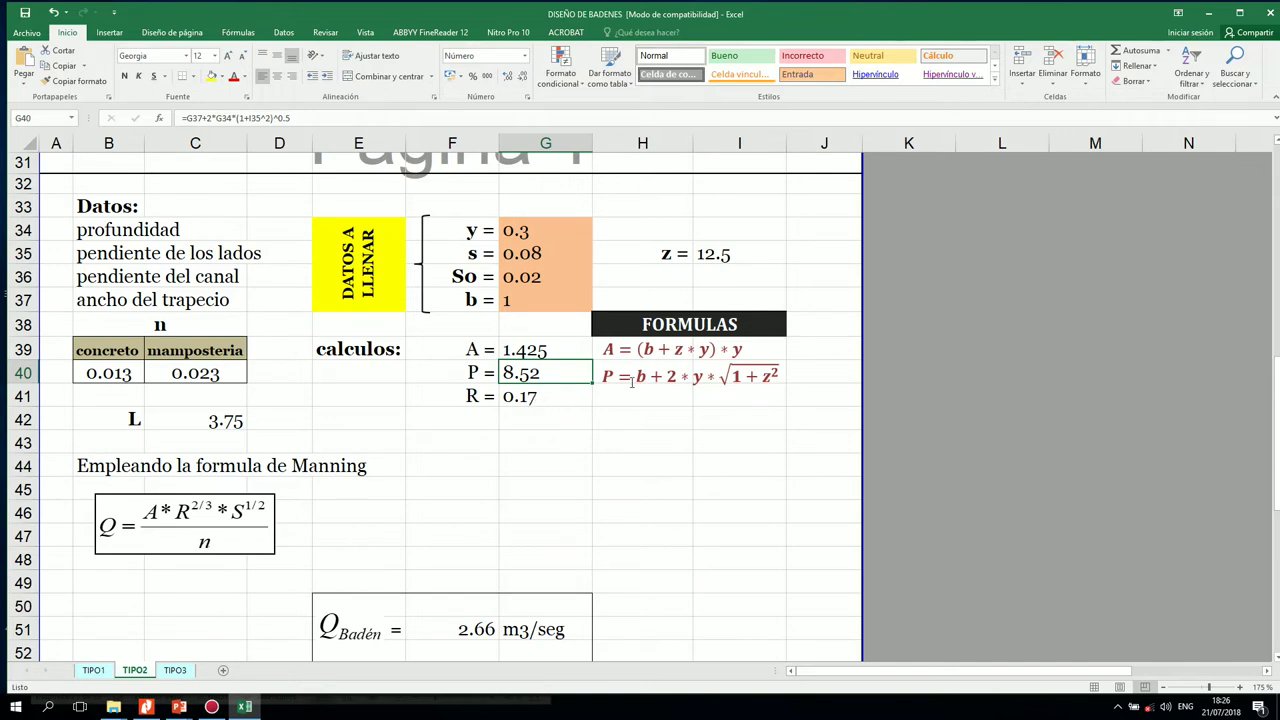
scroll(696, 385, up, 10)
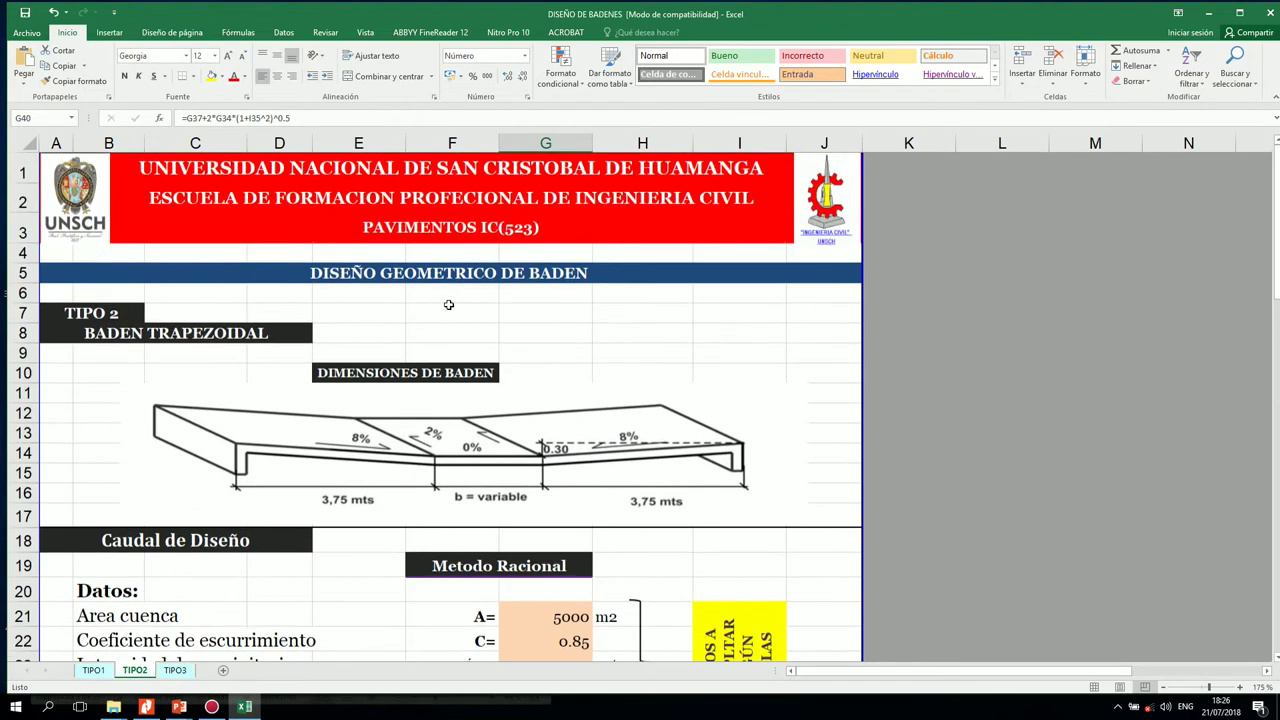
scroll(642, 448, down, 6)
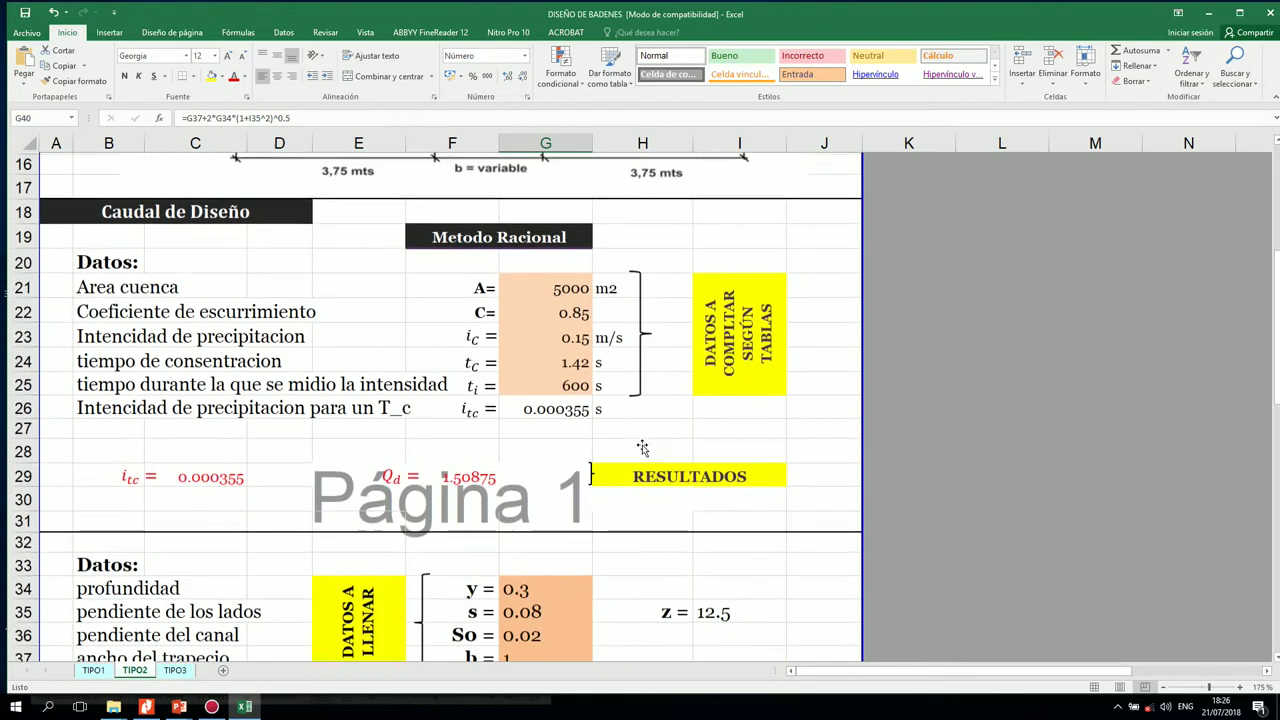
scroll(642, 448, down, 2)
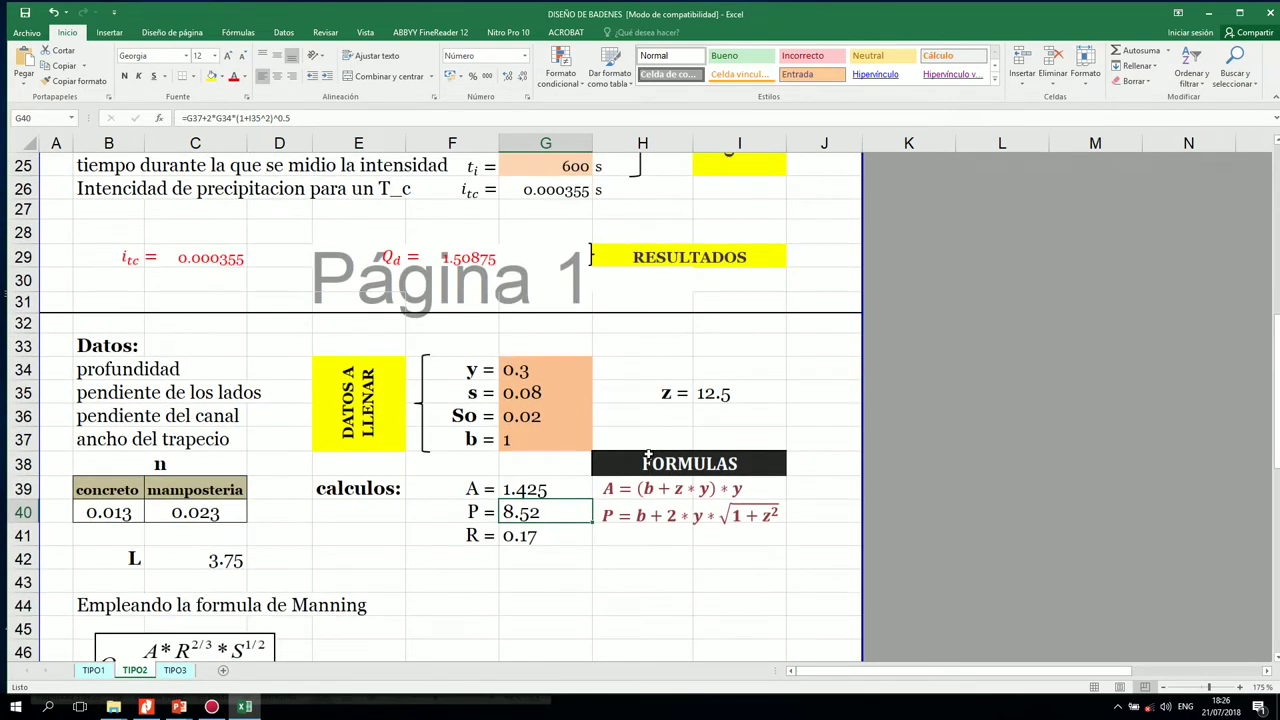
scroll(668, 488, down, 1)
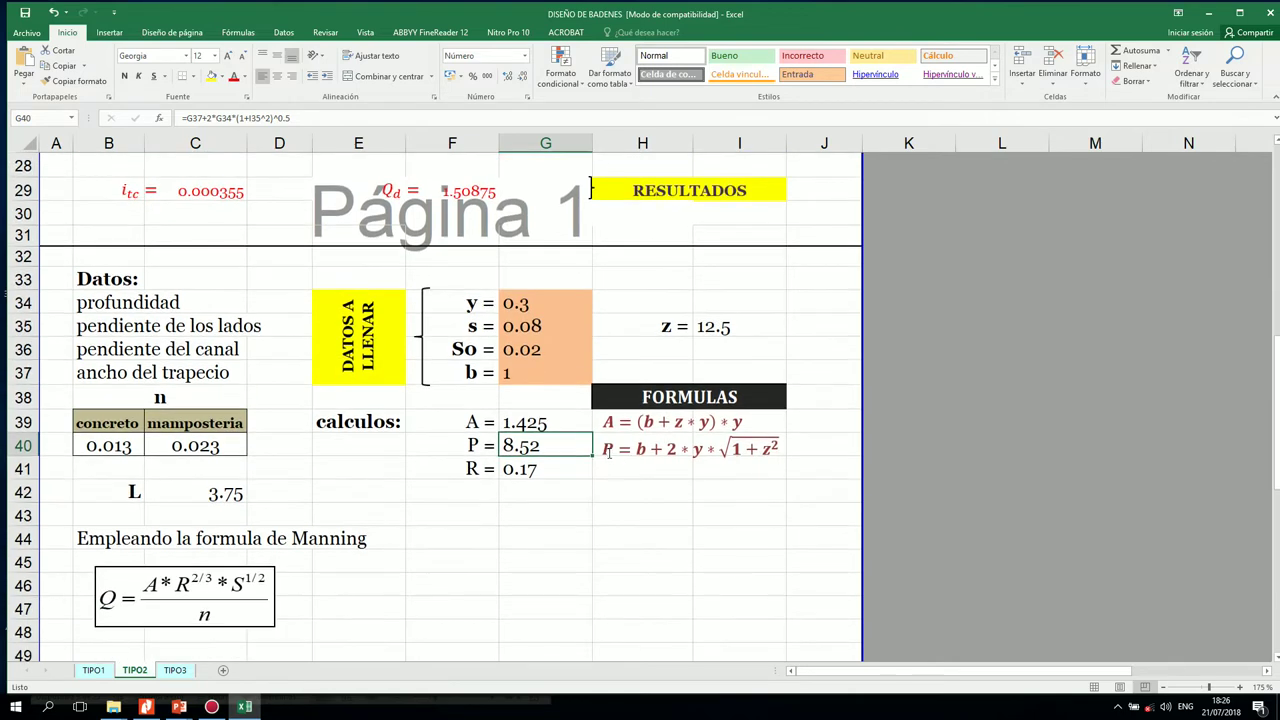
Examine the written formula for perimeter P and the z parameter it uses
click(607, 451)
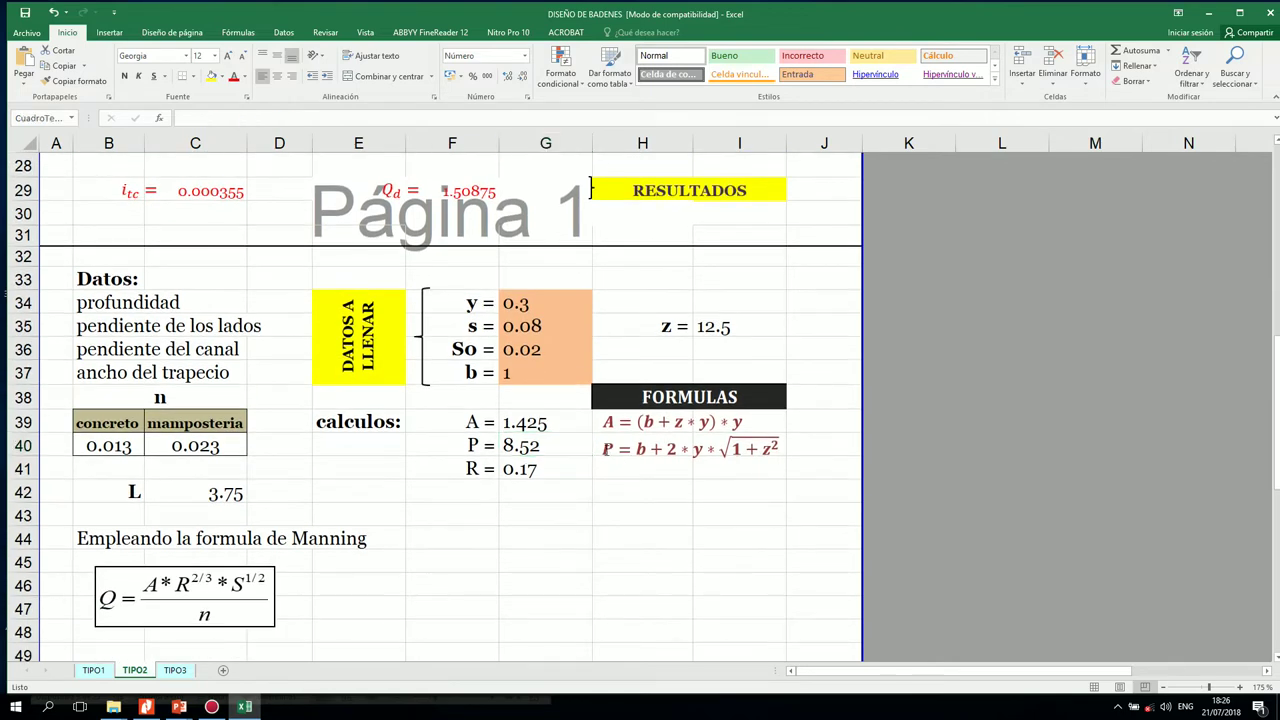
click(644, 470)
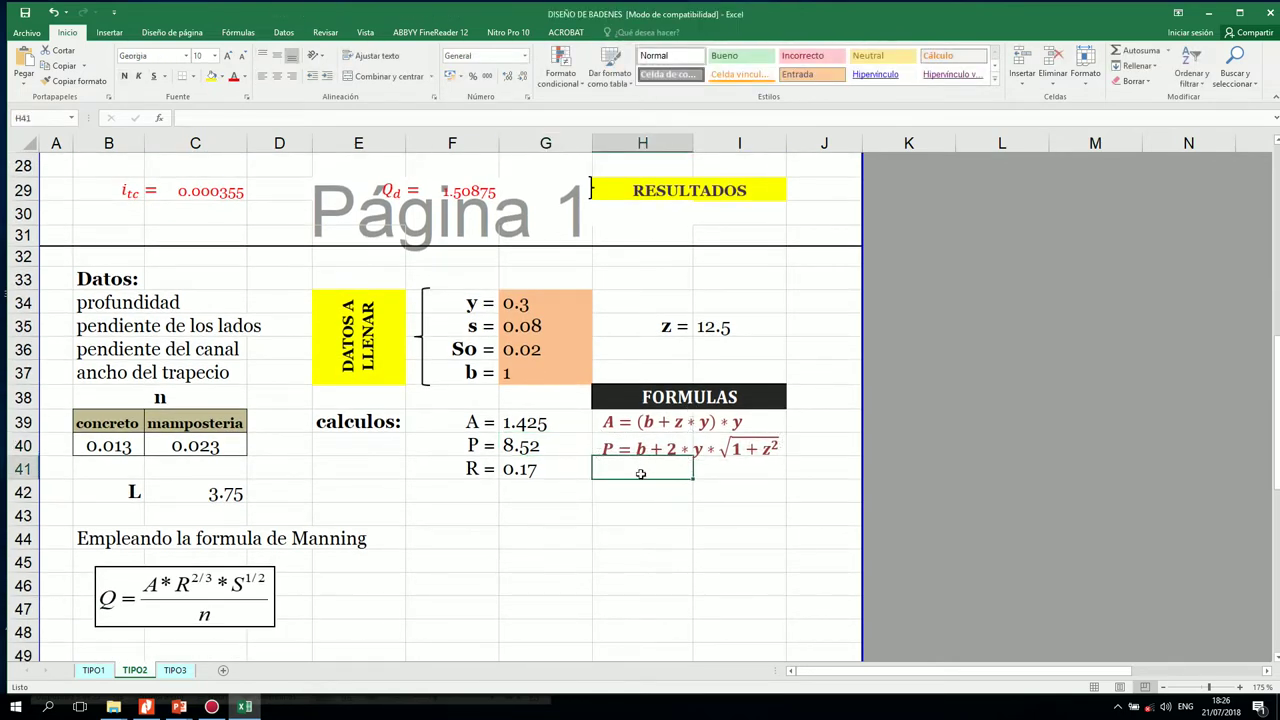
click(640, 449)
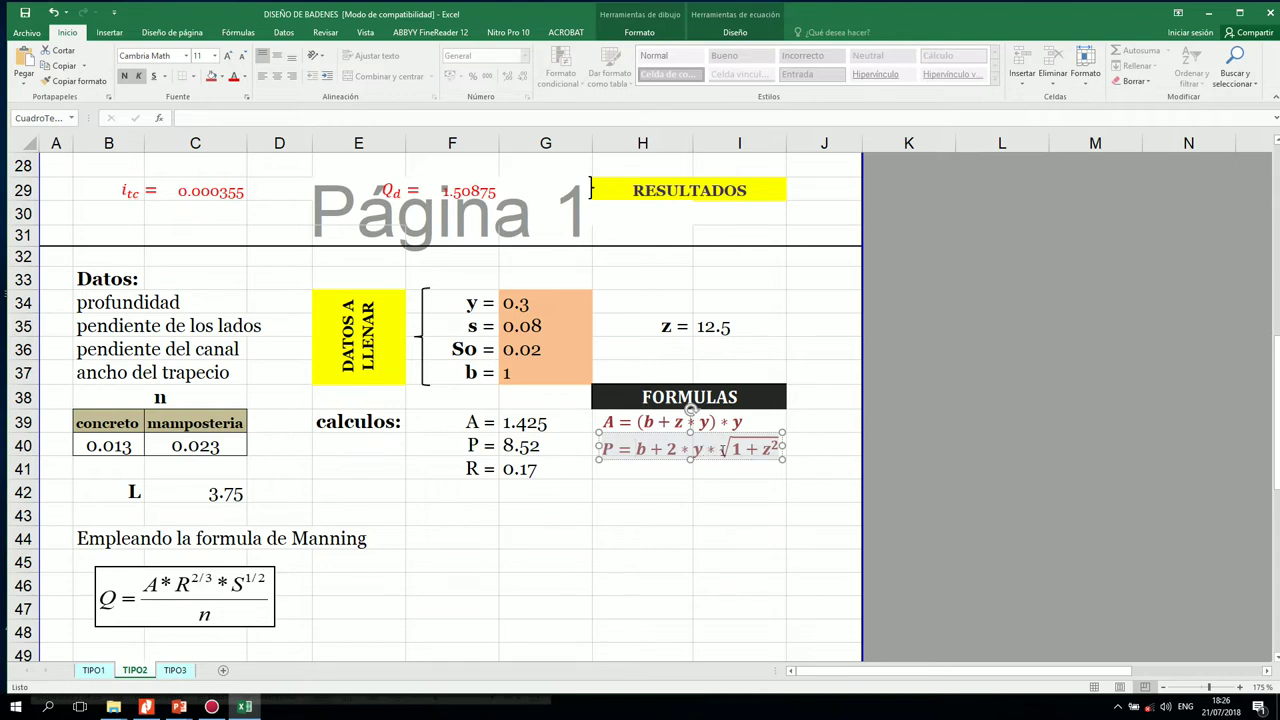
click(662, 334)
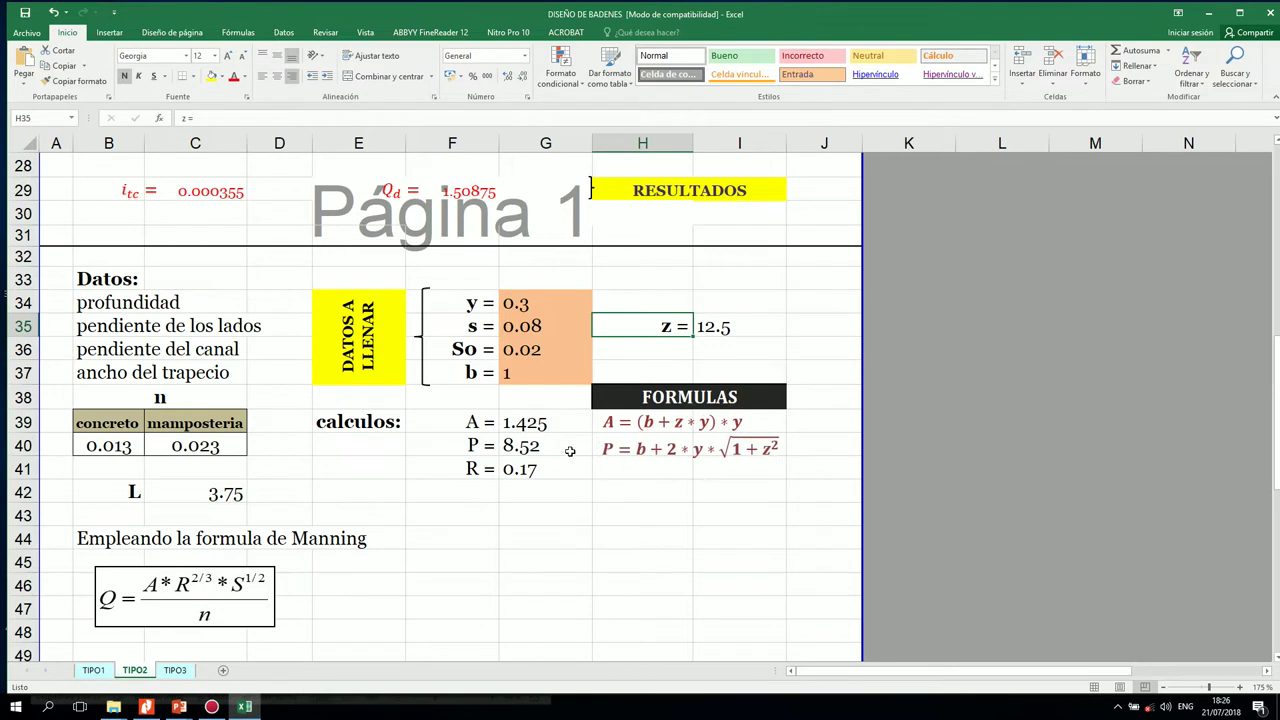
Trace which input cells the perimeter P formula in G40 references
click(538, 446)
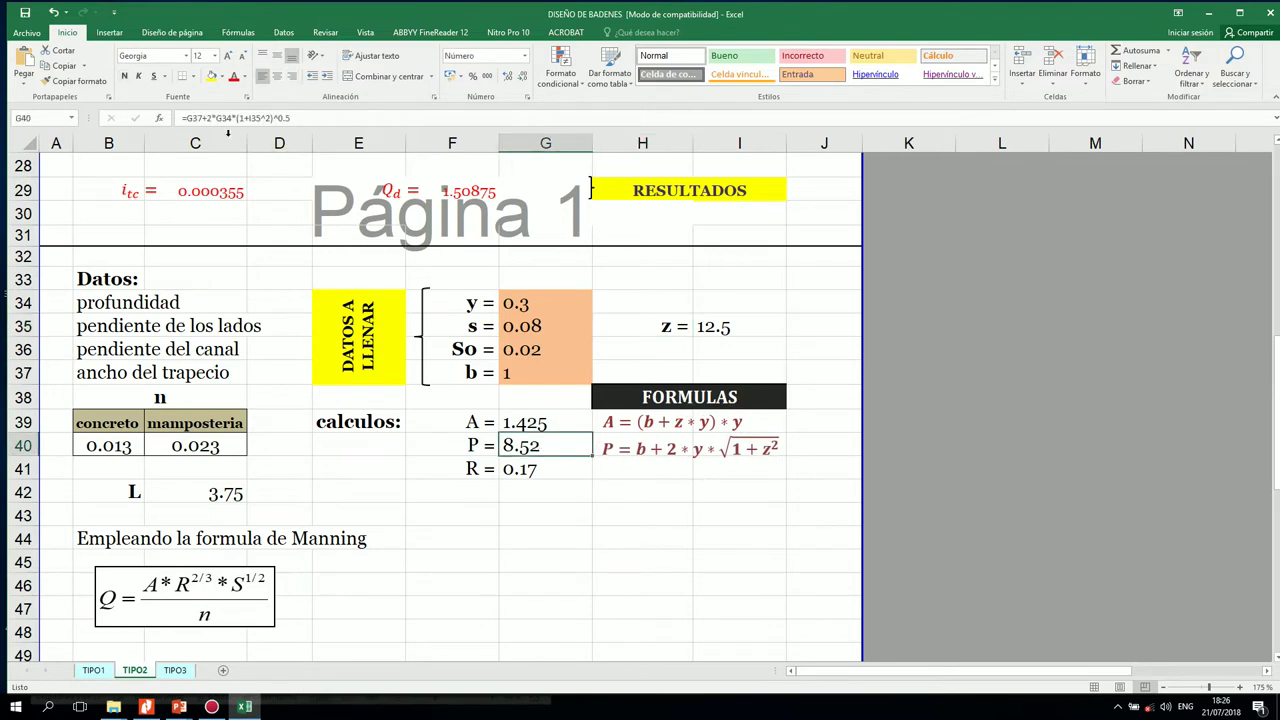
click(197, 118)
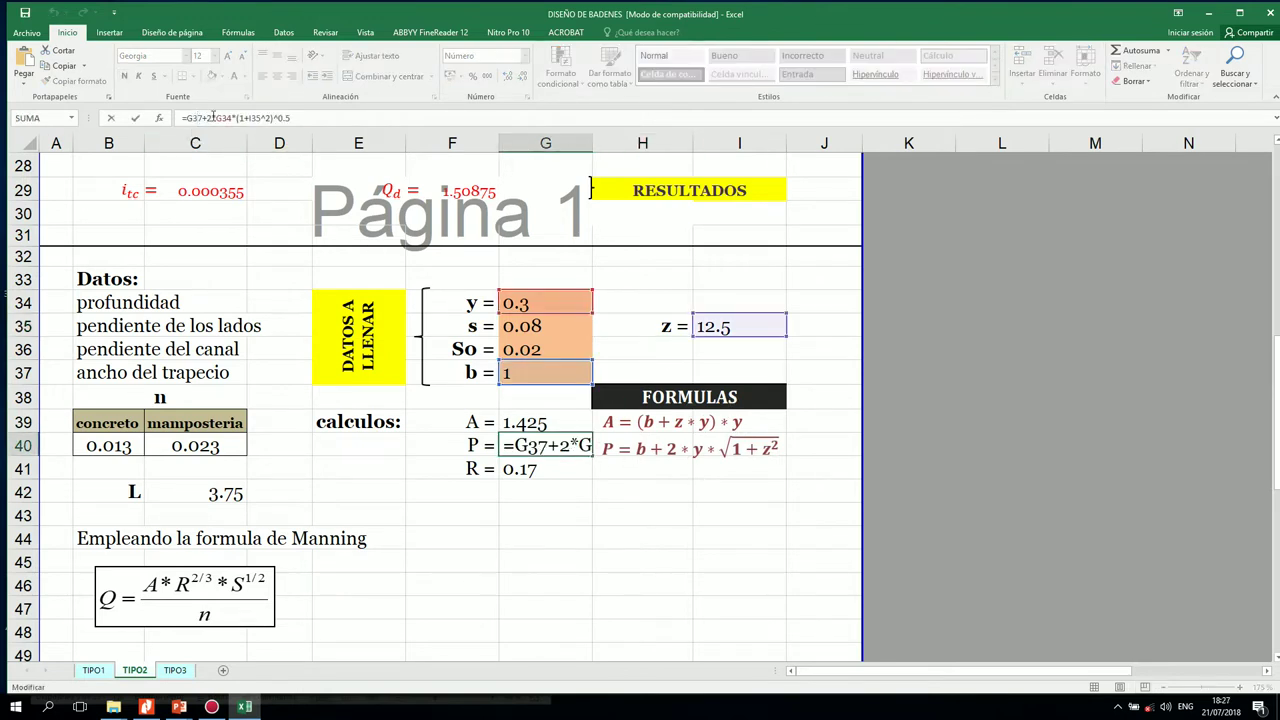
click(219, 117)
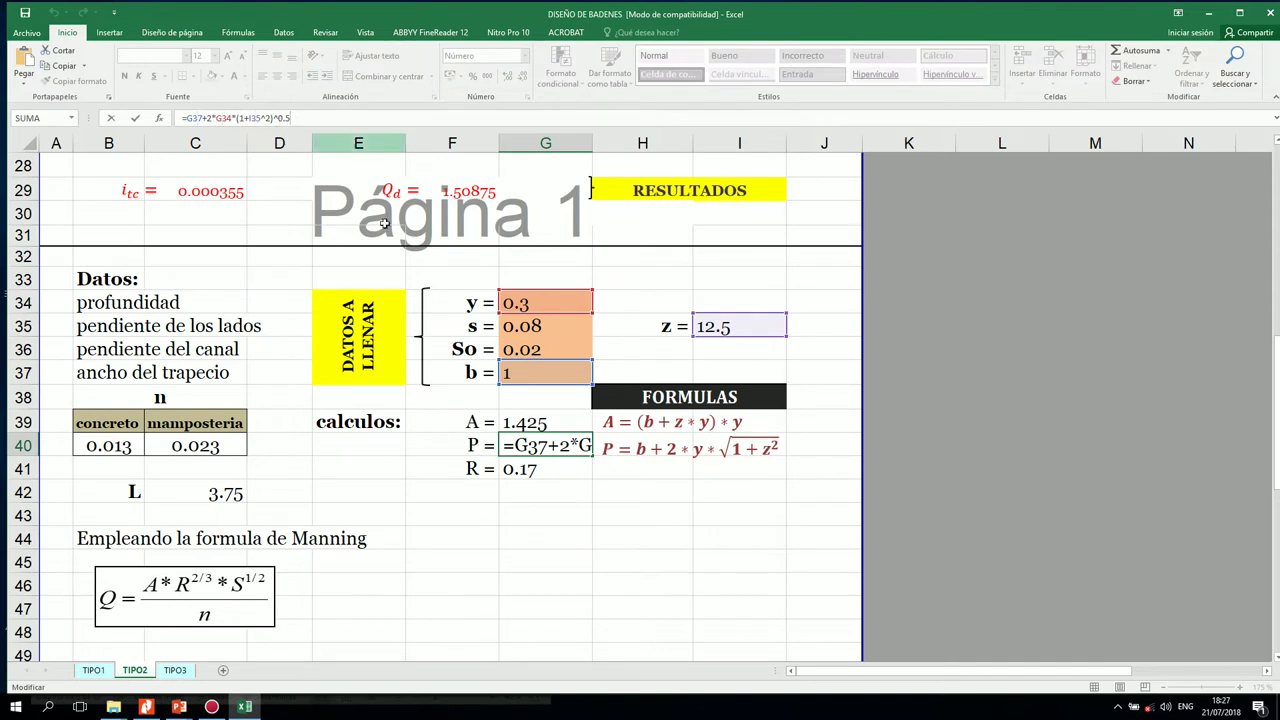
Inspect the radius R calculation in G41 together with the area A and perimeter P cells that feed it
click(563, 469)
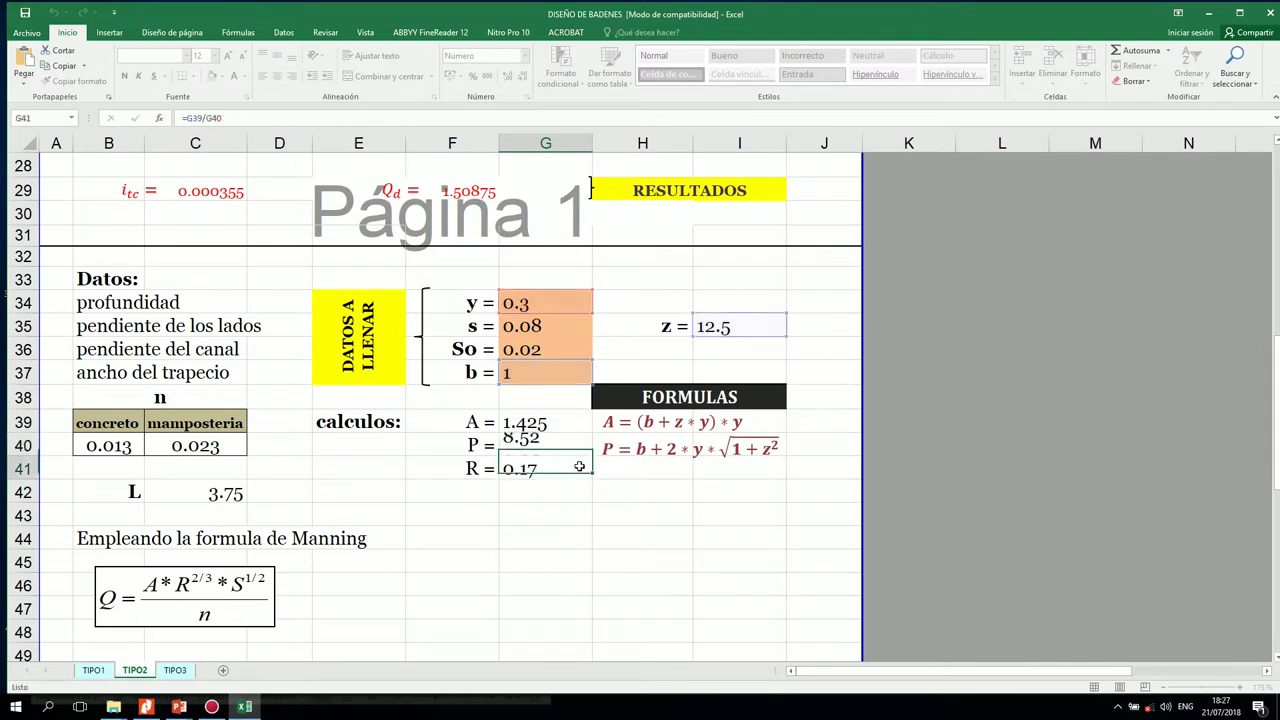
click(509, 422)
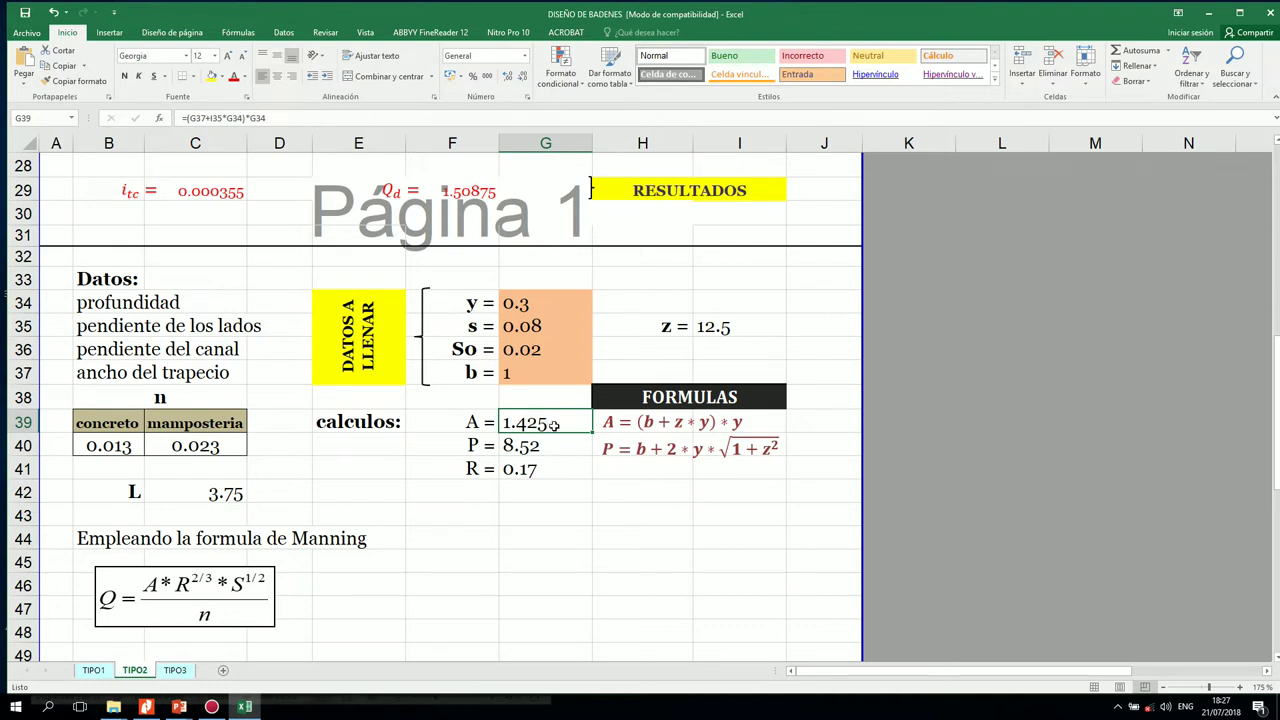
click(551, 443)
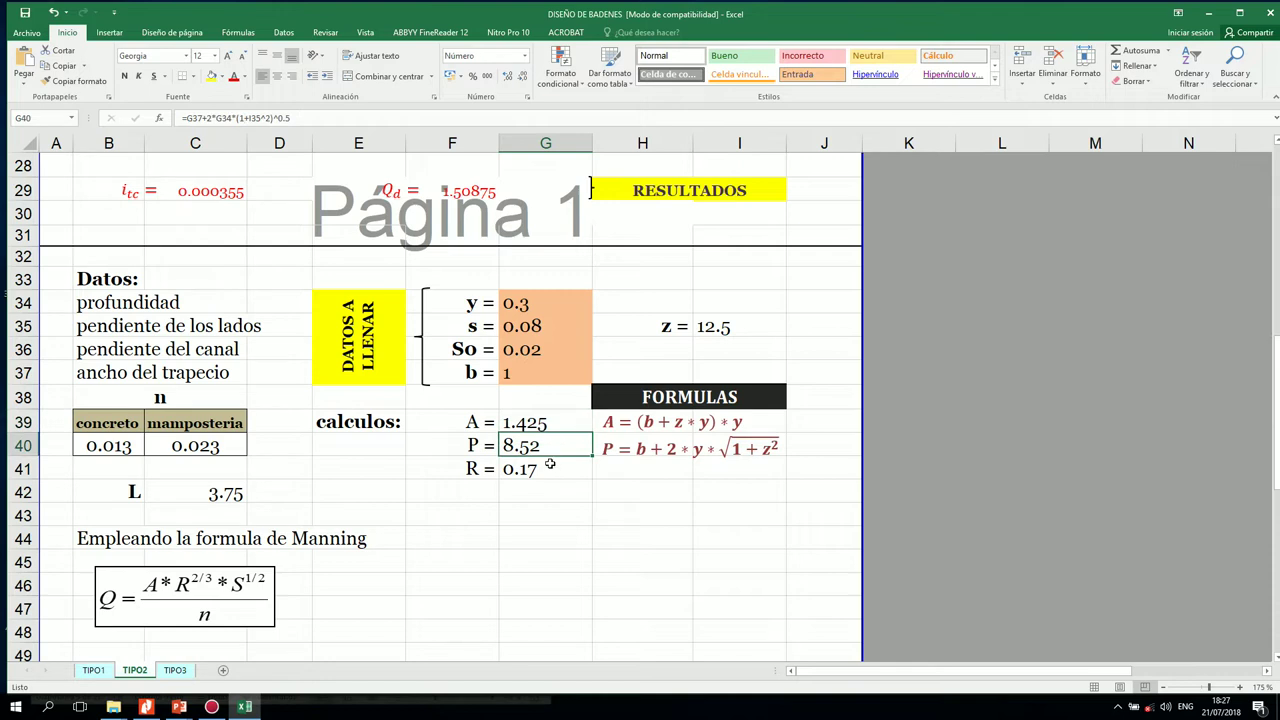
click(488, 469)
click(552, 472)
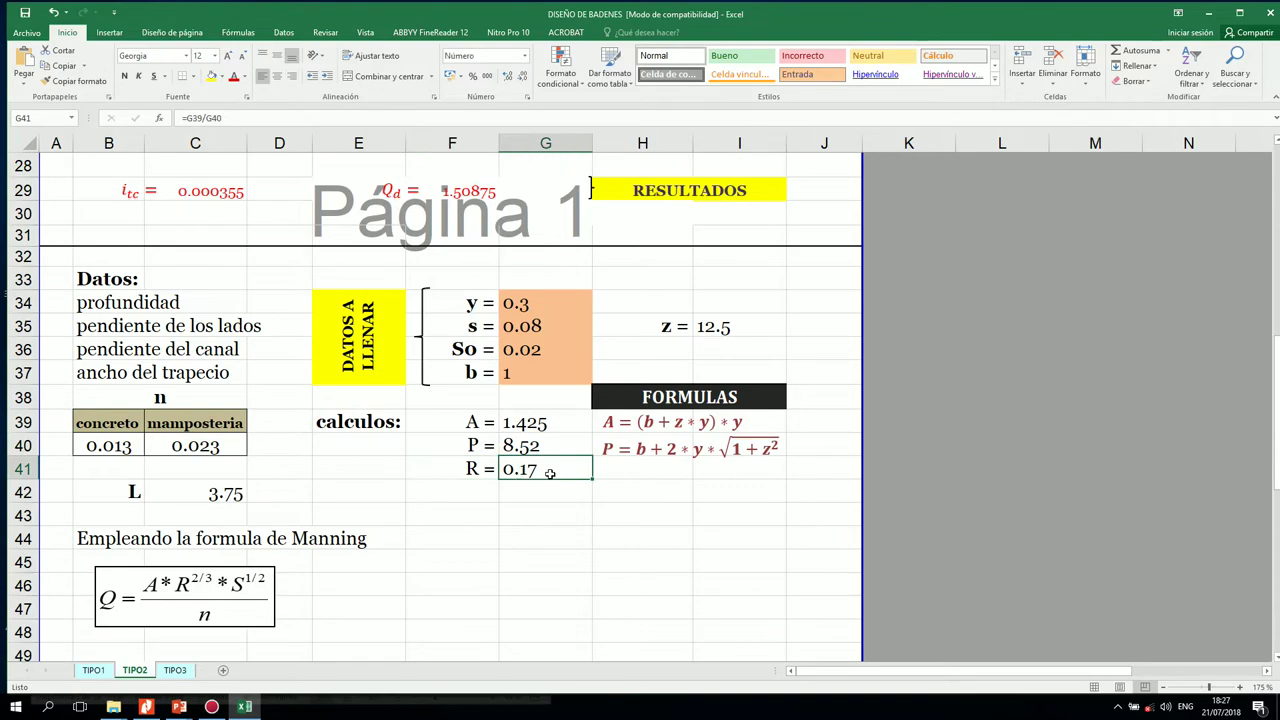
Revisit the baden dimension drawing and trace the cells referenced by the radius R formula in G41
scroll(634, 464, up, 2)
scroll(634, 464, up, 6)
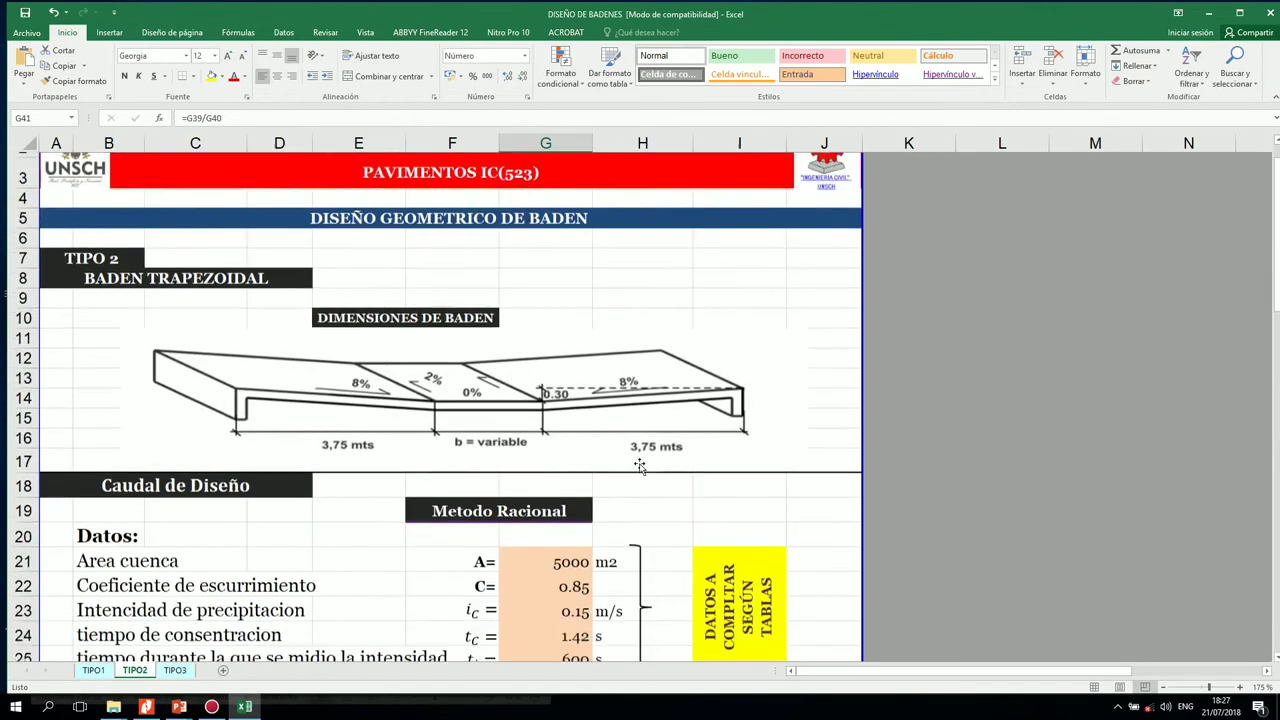
scroll(639, 464, down, 6)
scroll(639, 464, down, 1)
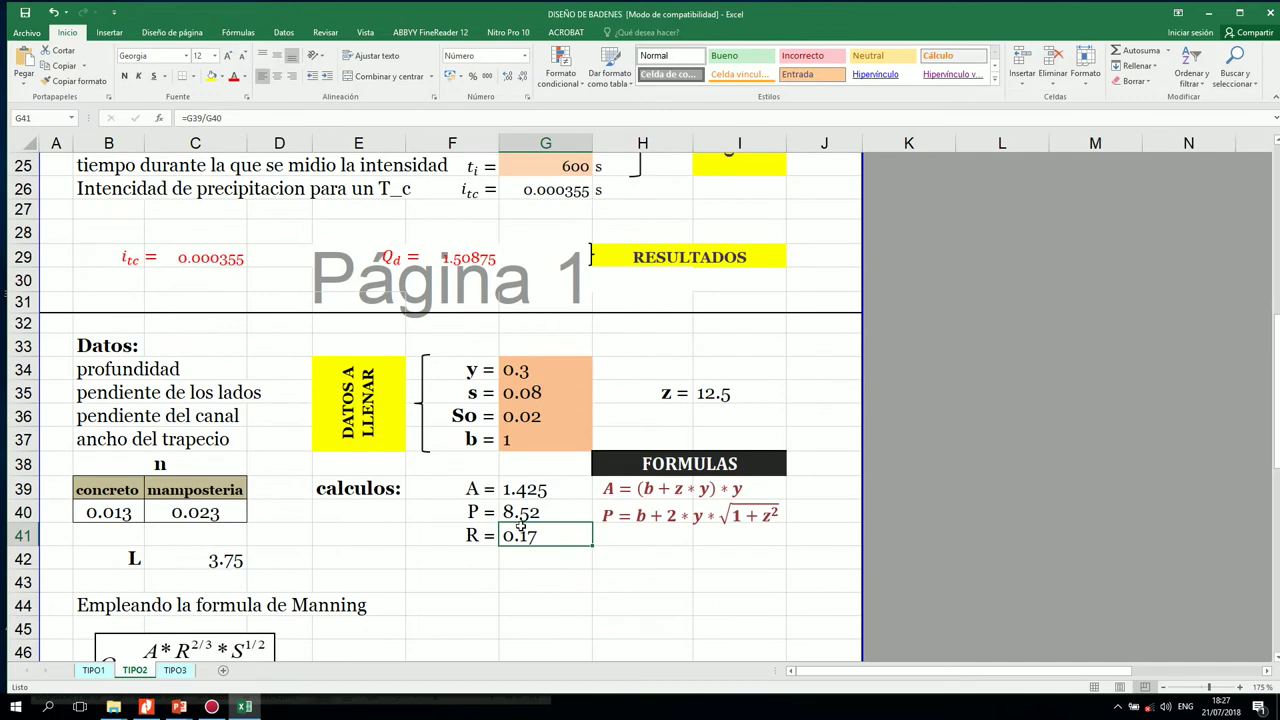
click(192, 117)
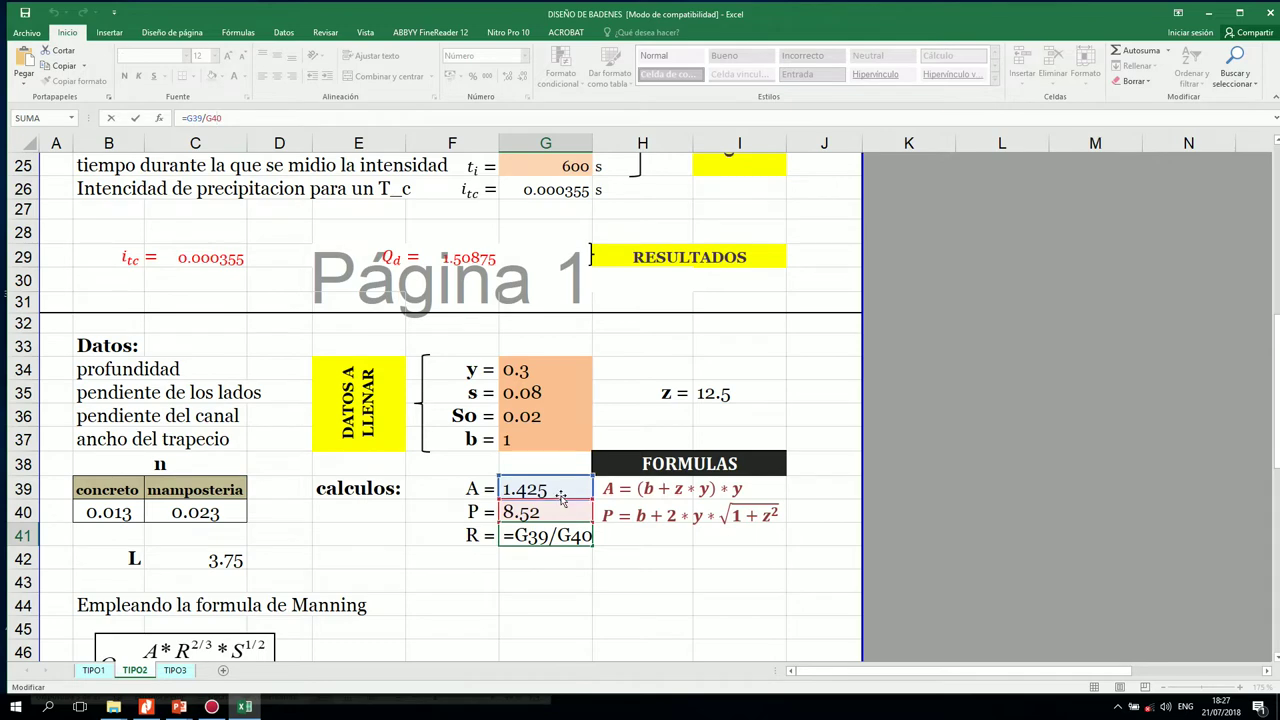
key(Return)
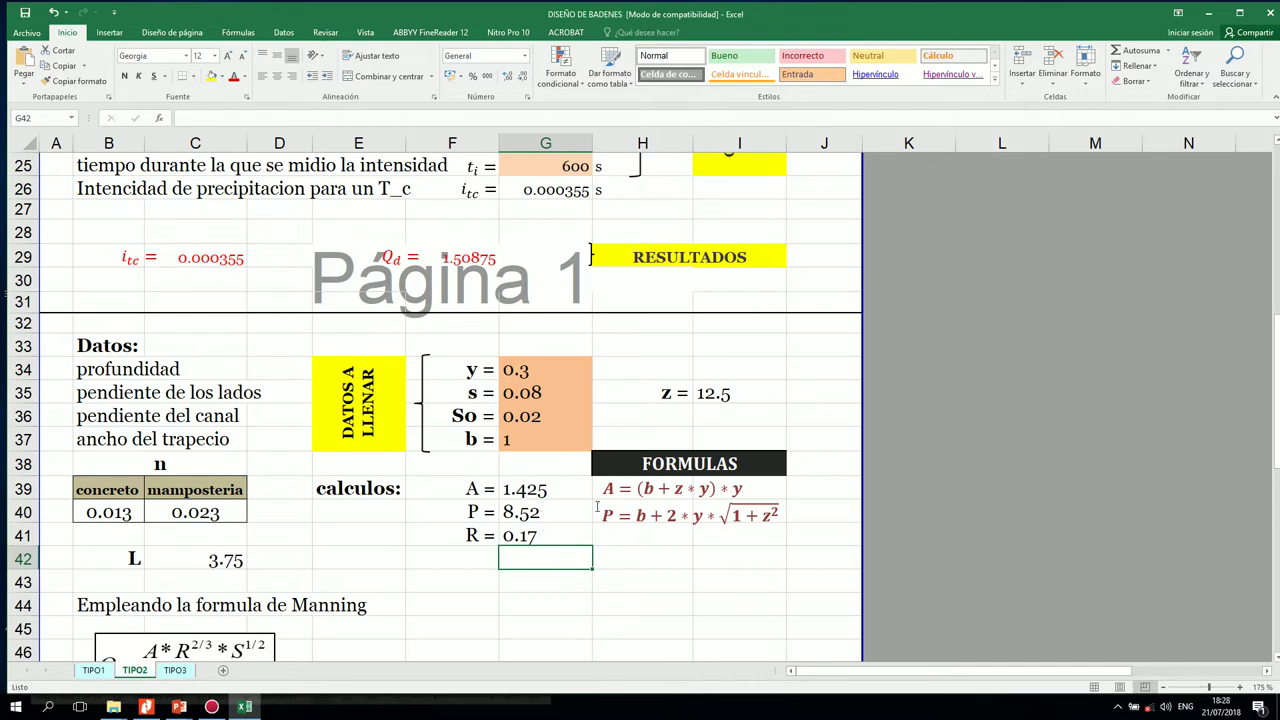
Examine the Manning discharge formula in the TIPO2 sheet together with the A, R and So values it uses
scroll(598, 505, down, 2)
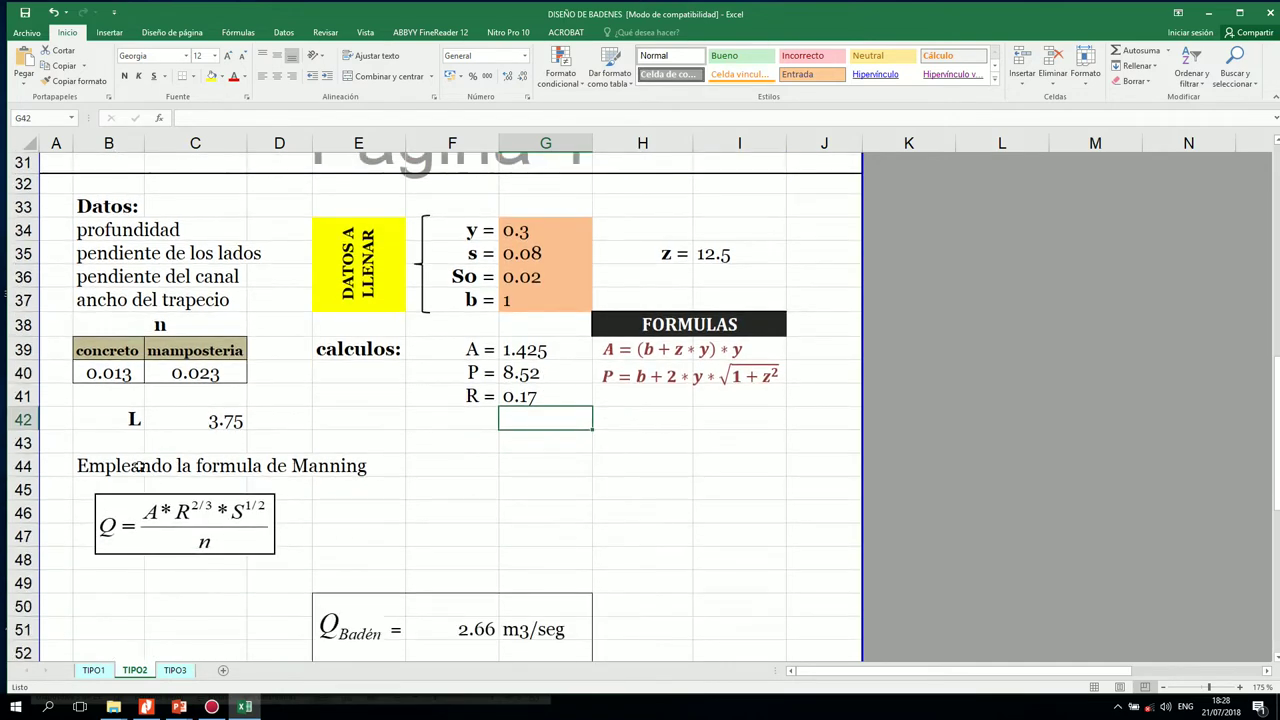
scroll(144, 372, down, 1)
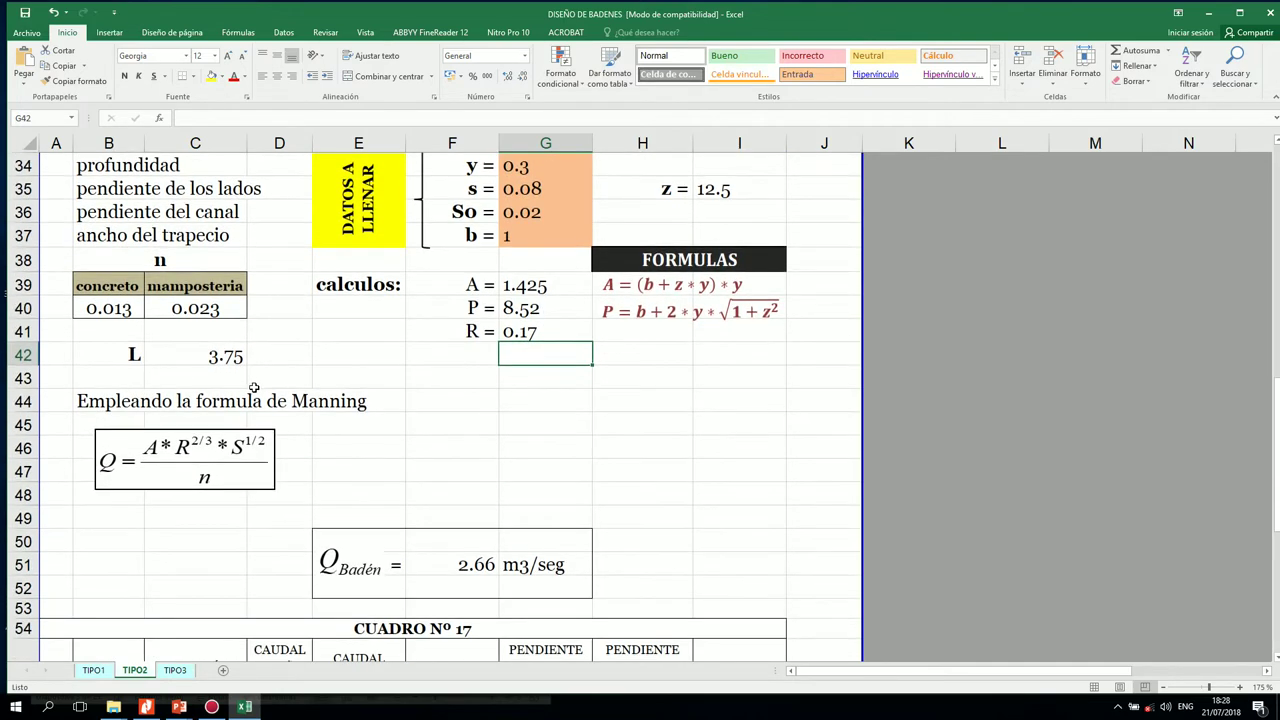
click(118, 402)
click(230, 408)
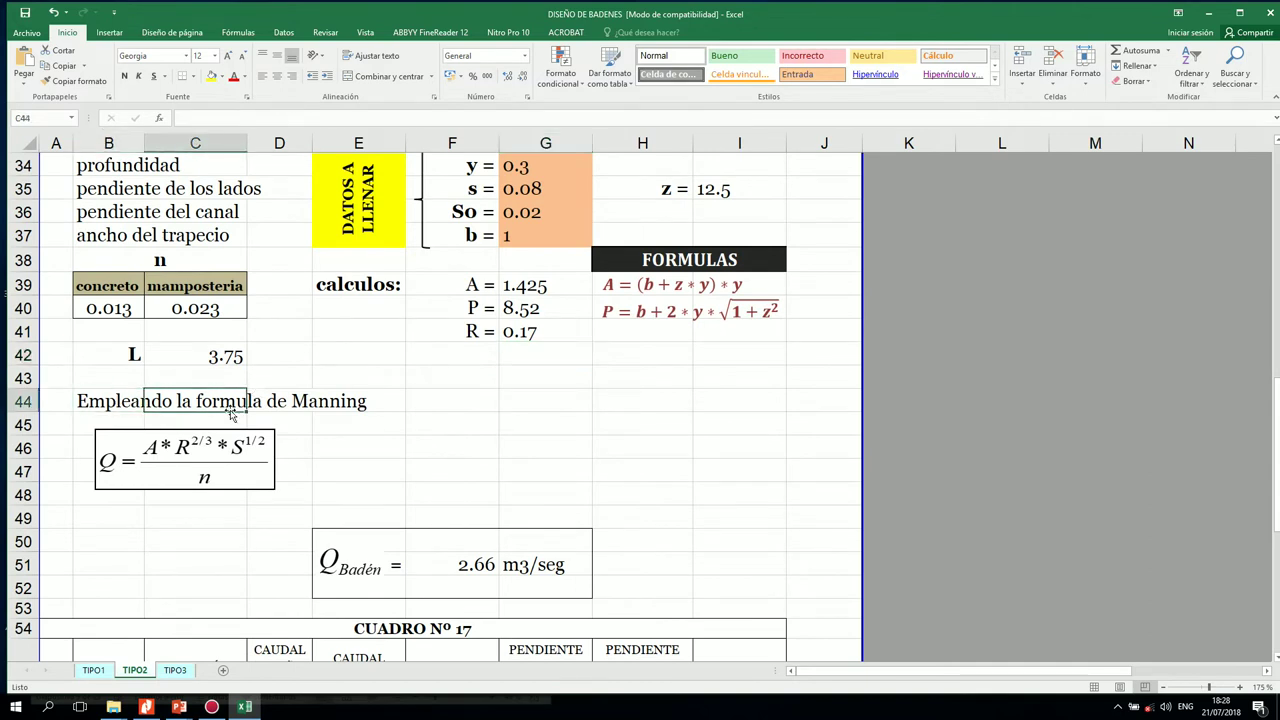
click(150, 466)
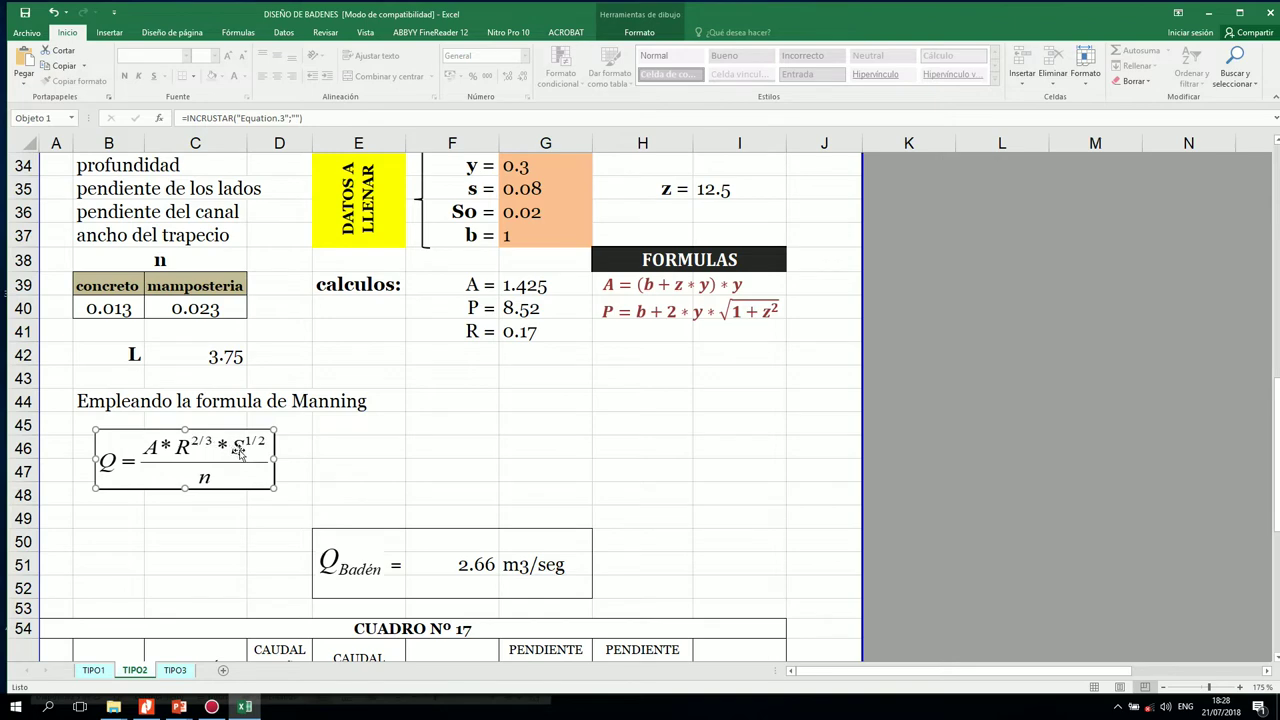
scroll(389, 456, up, 2)
scroll(389, 456, up, 1)
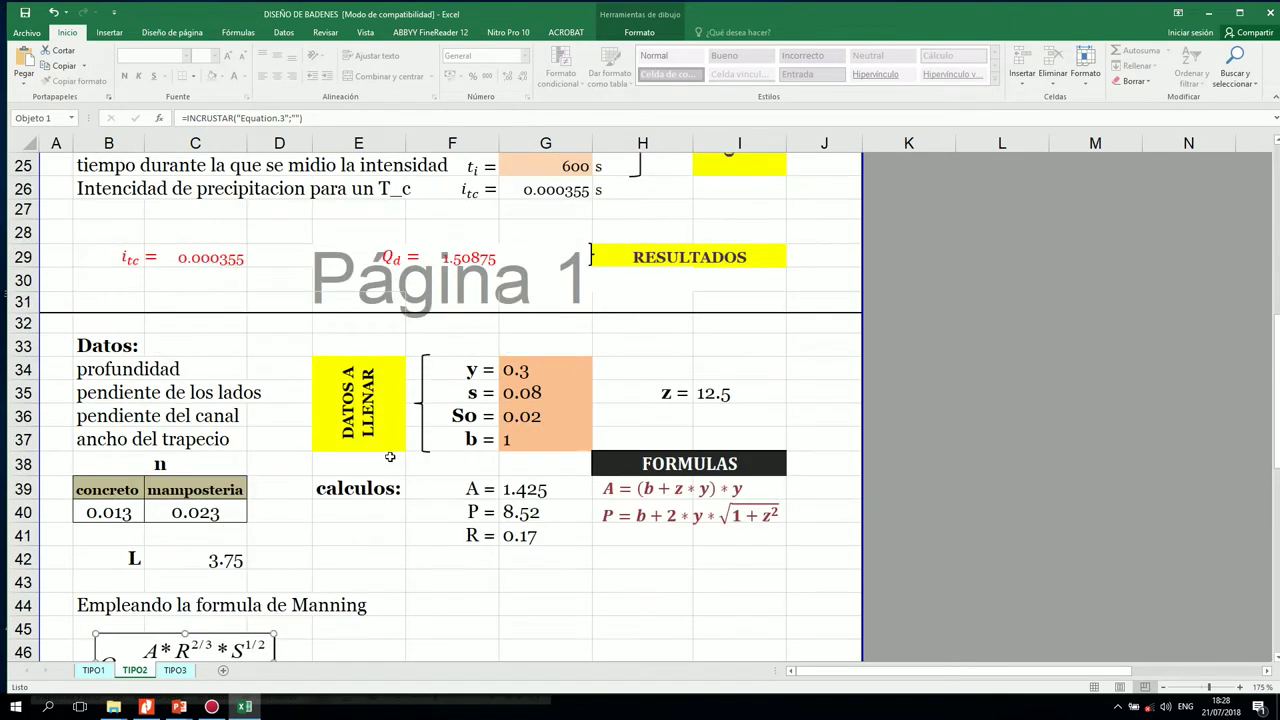
scroll(389, 456, down, 2)
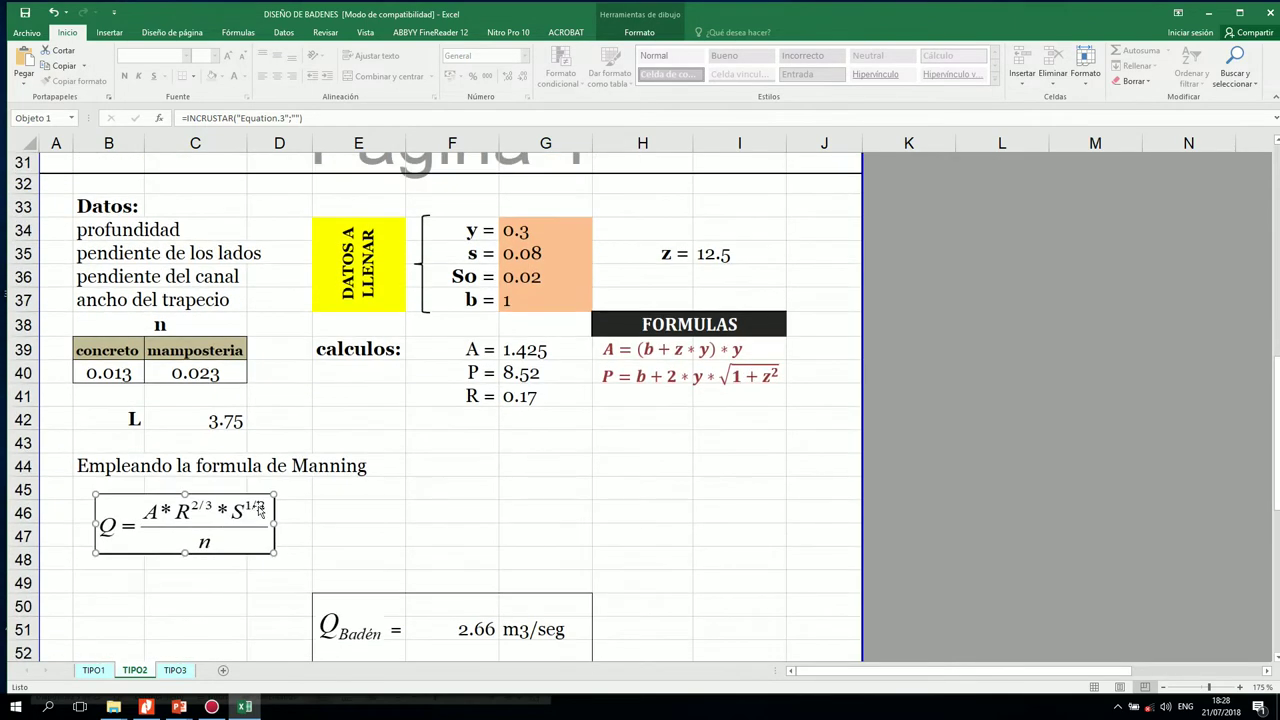
click(328, 533)
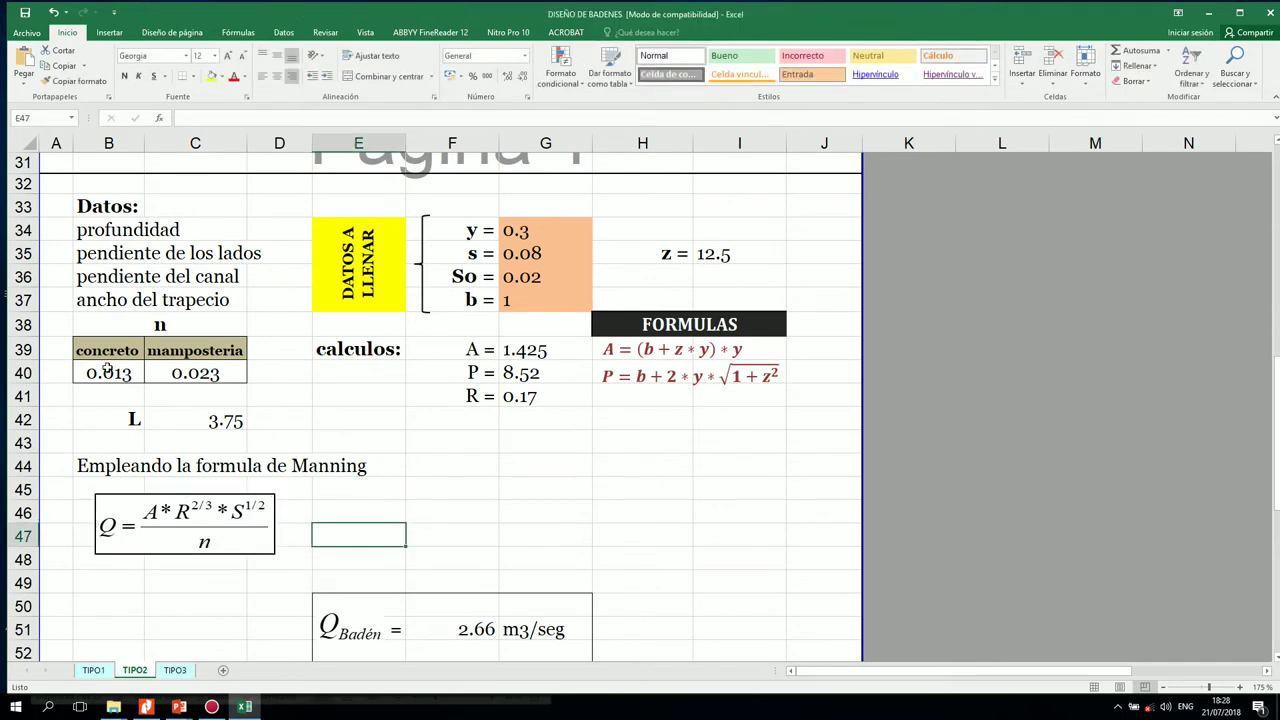
Compare the roughness coefficients n for concreto and mamposteria that can feed the Manning formula
scroll(349, 409, down, 2)
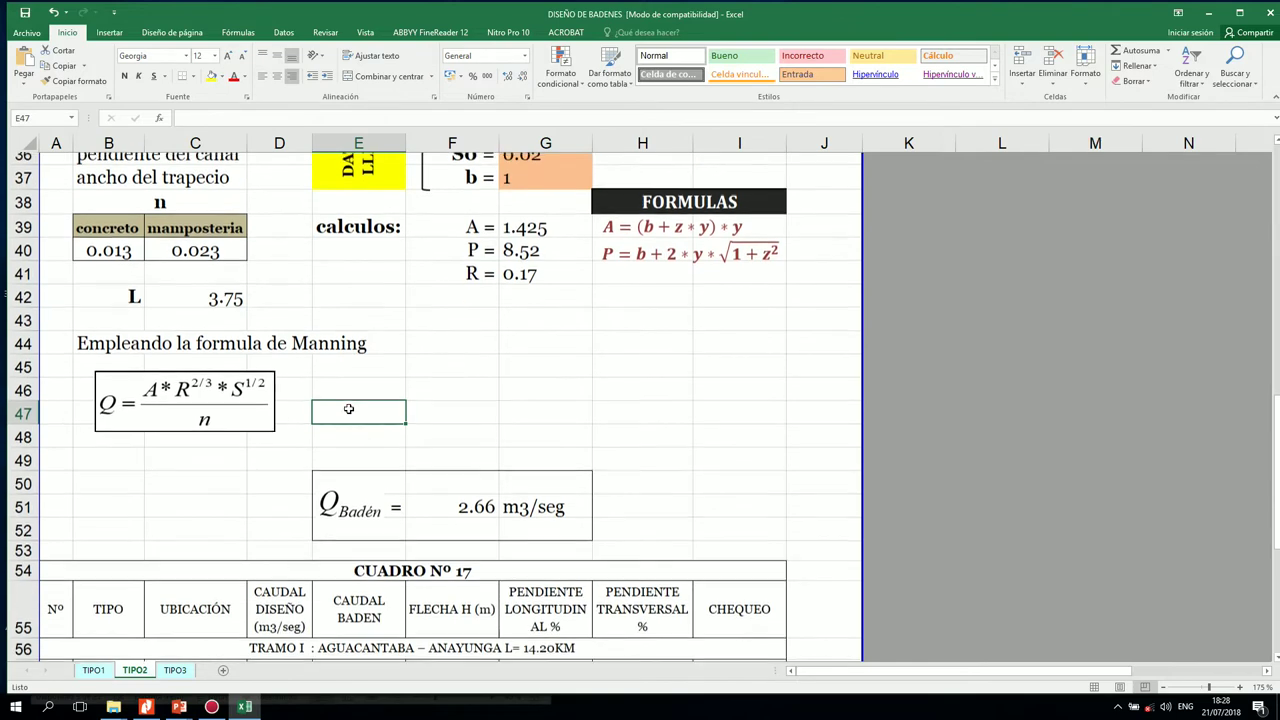
scroll(349, 409, up, 2)
click(120, 350)
click(160, 344)
click(147, 373)
click(143, 373)
click(170, 373)
click(137, 373)
click(170, 377)
click(140, 373)
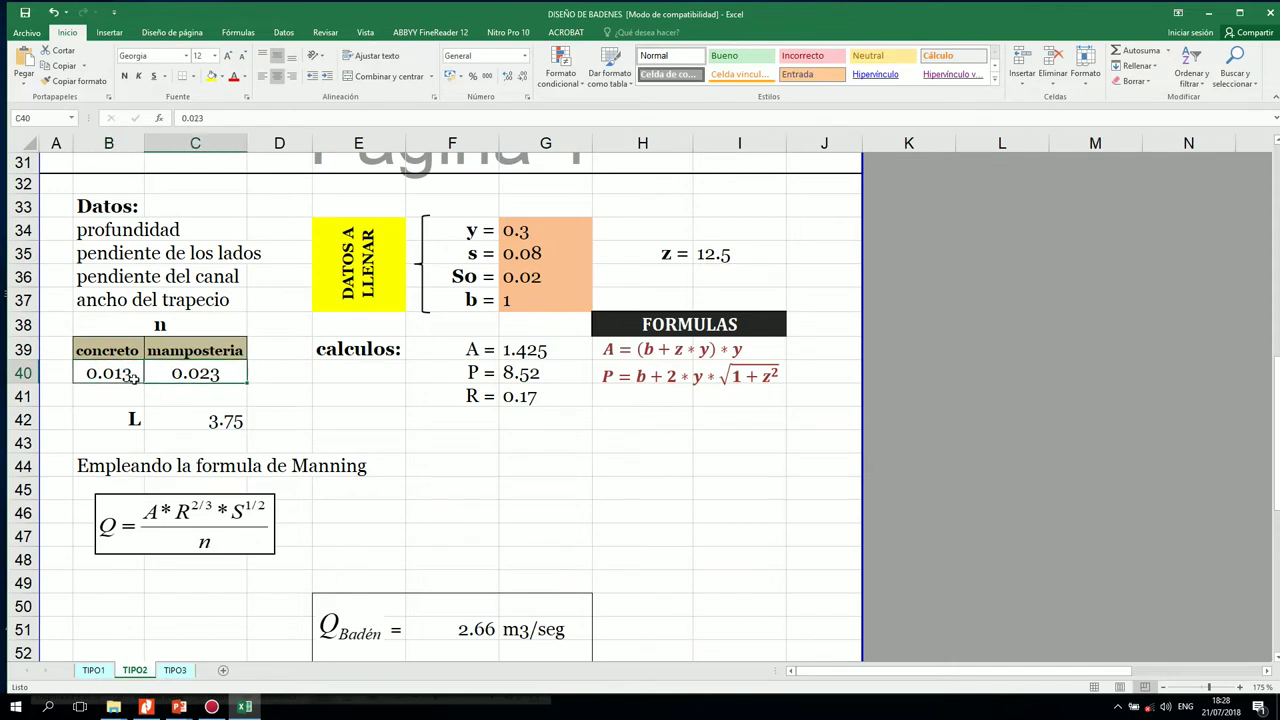
click(177, 372)
Review the baden discharge result alongside the baden dimension drawing, the Metodo Racional data and the trapezoid inputs
scroll(345, 400, down, 2)
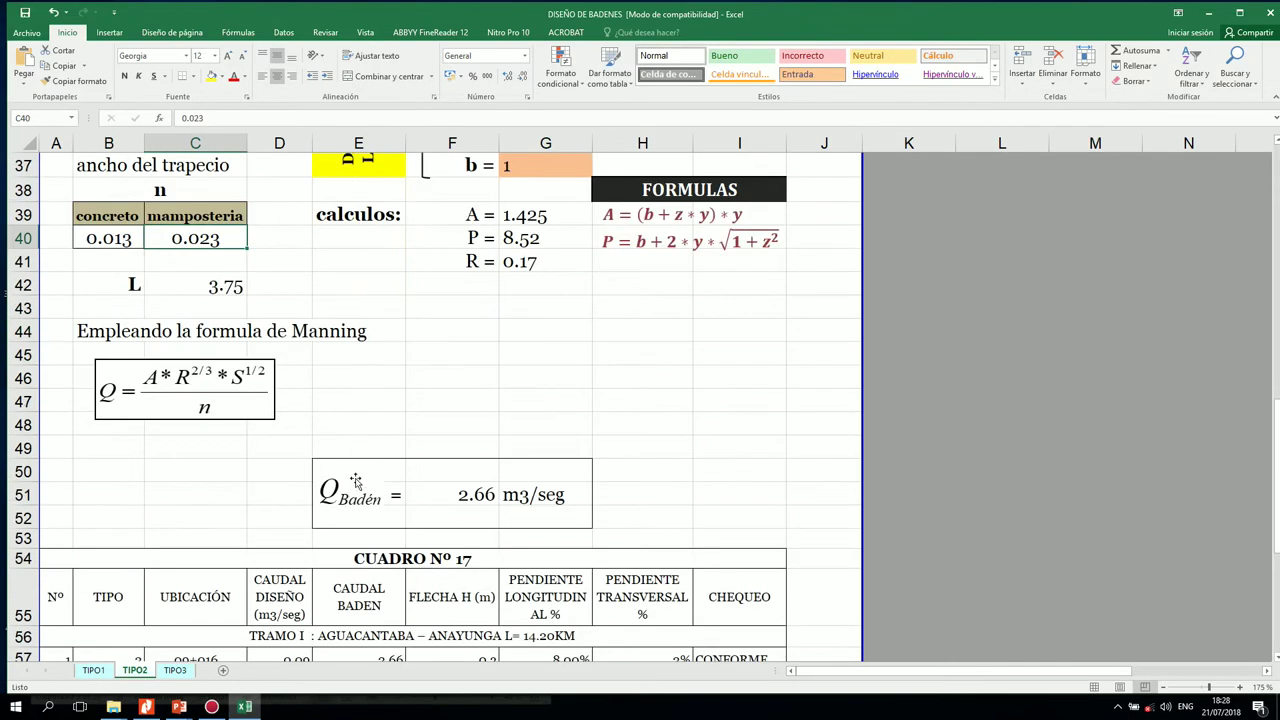
click(440, 495)
click(361, 495)
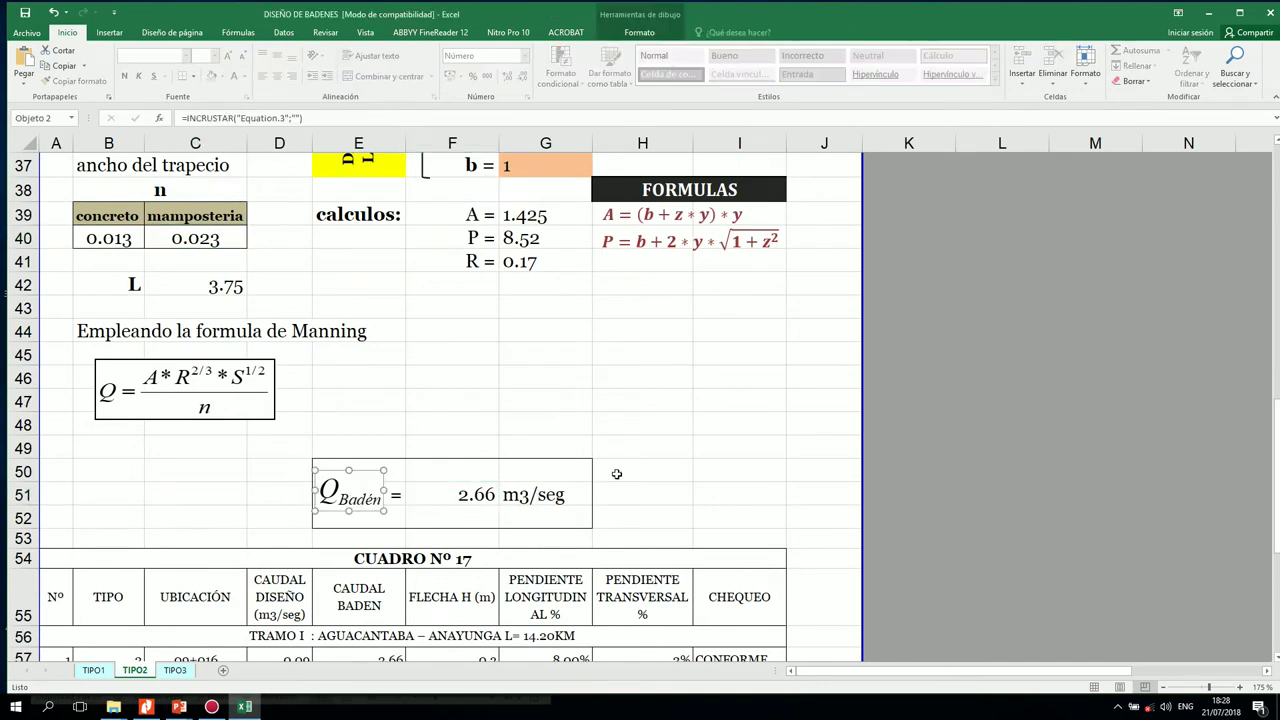
scroll(608, 477, up, 7)
scroll(631, 475, up, 5)
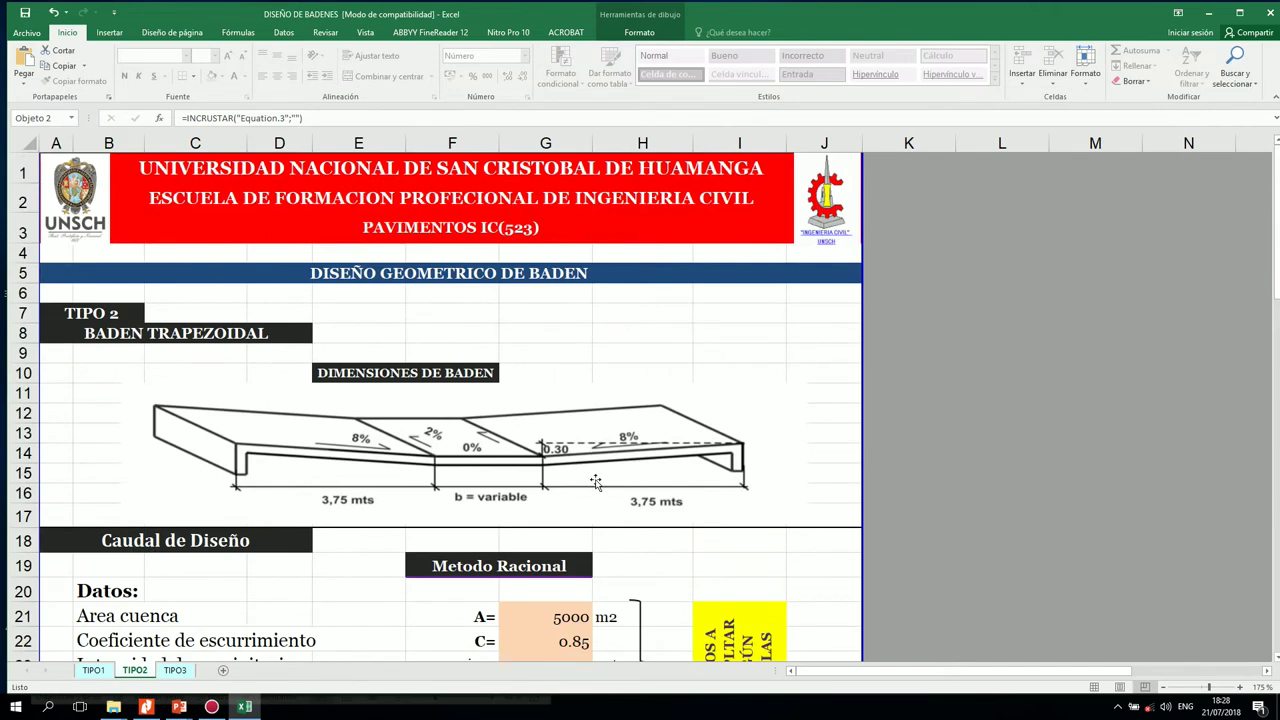
scroll(595, 482, down, 6)
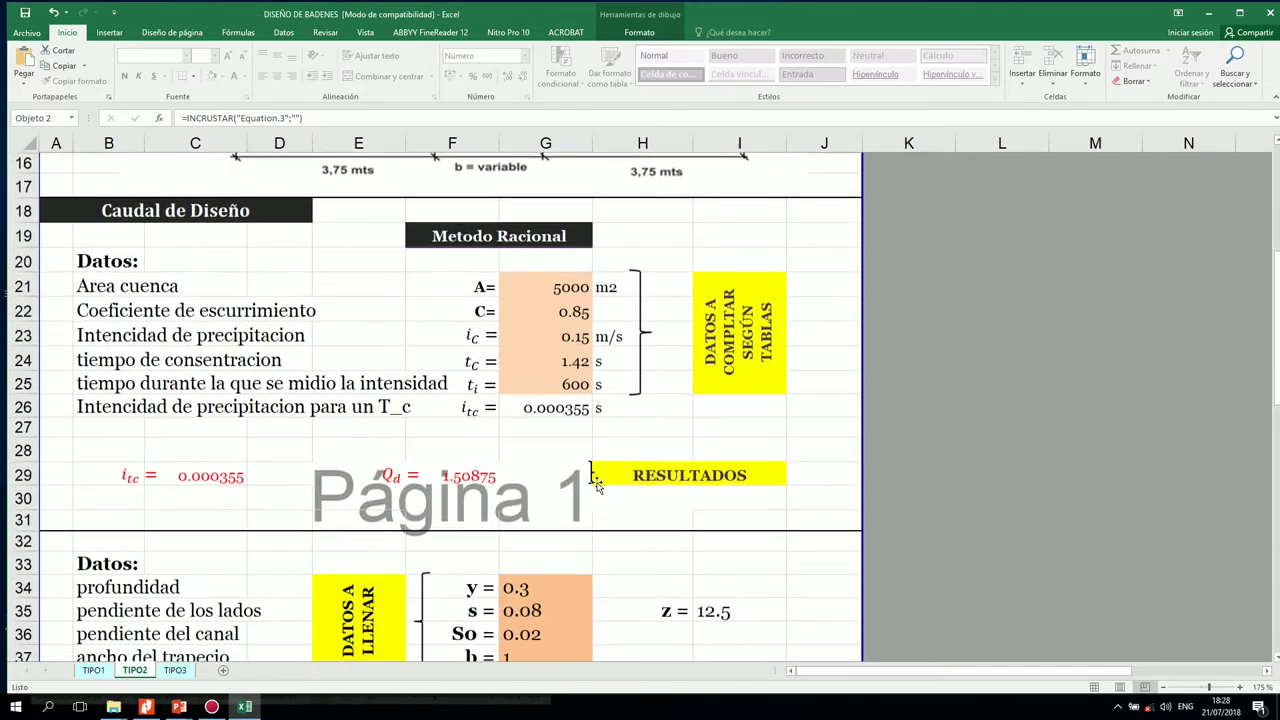
scroll(597, 485, down, 3)
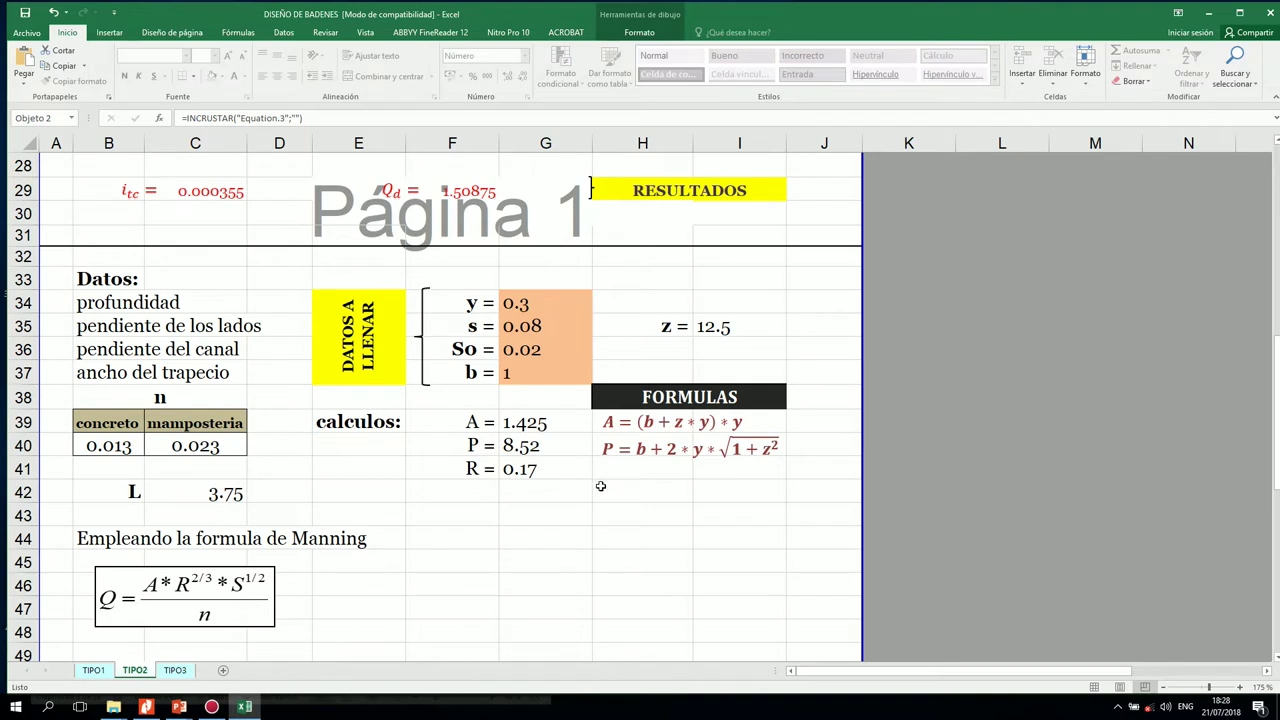
scroll(600, 486, down, 1)
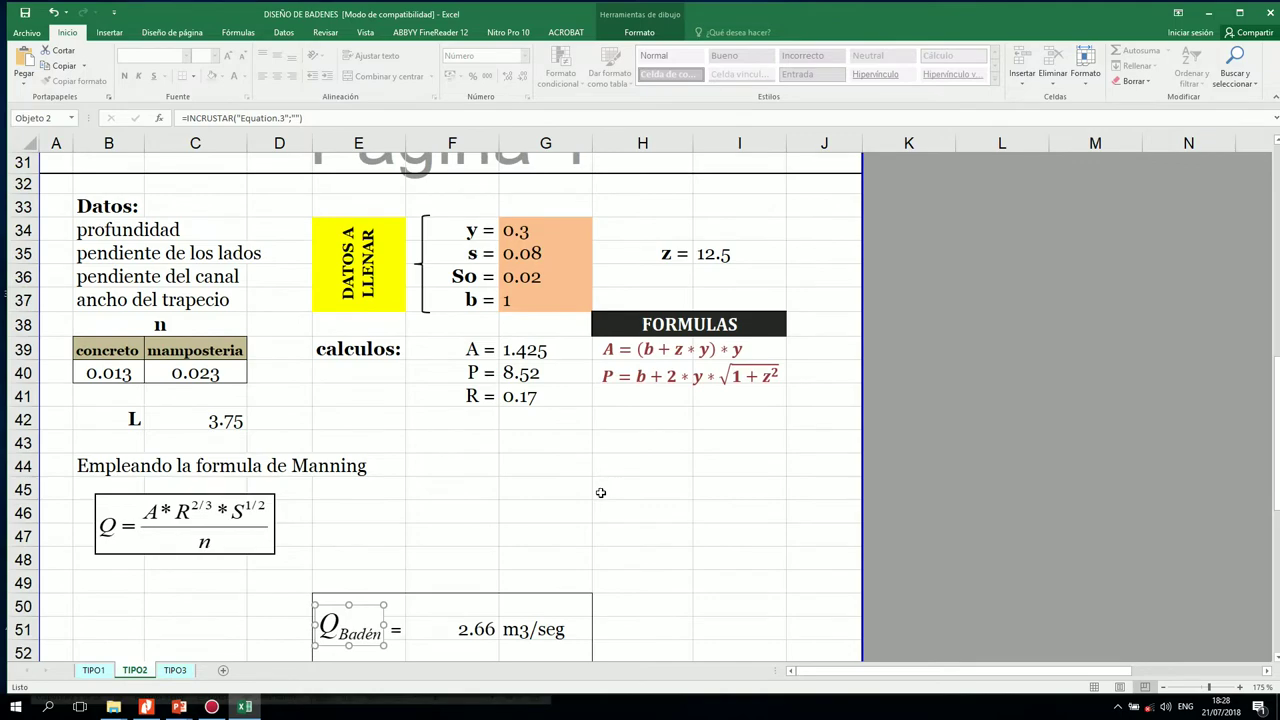
scroll(600, 490, up, 9)
scroll(674, 418, down, 4)
scroll(674, 418, down, 8)
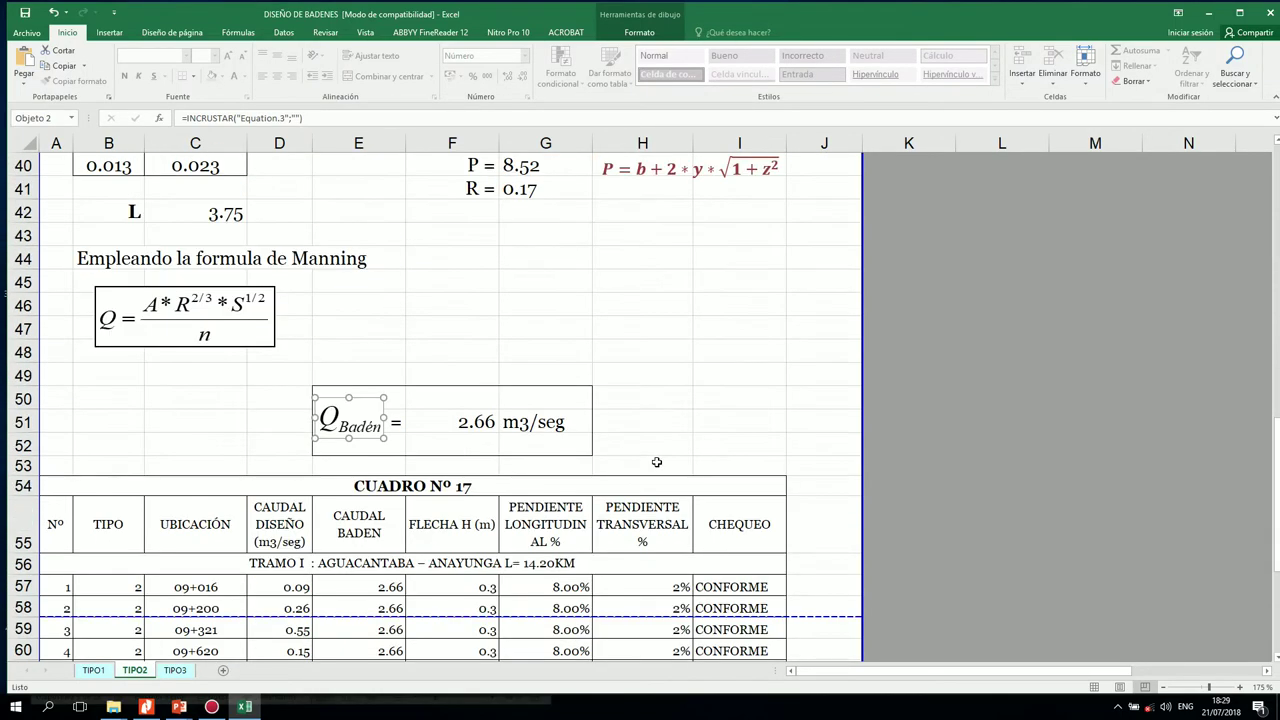
Change the divisor of the baden discharge formula in F51 to the concreto coefficient in B40
click(434, 416)
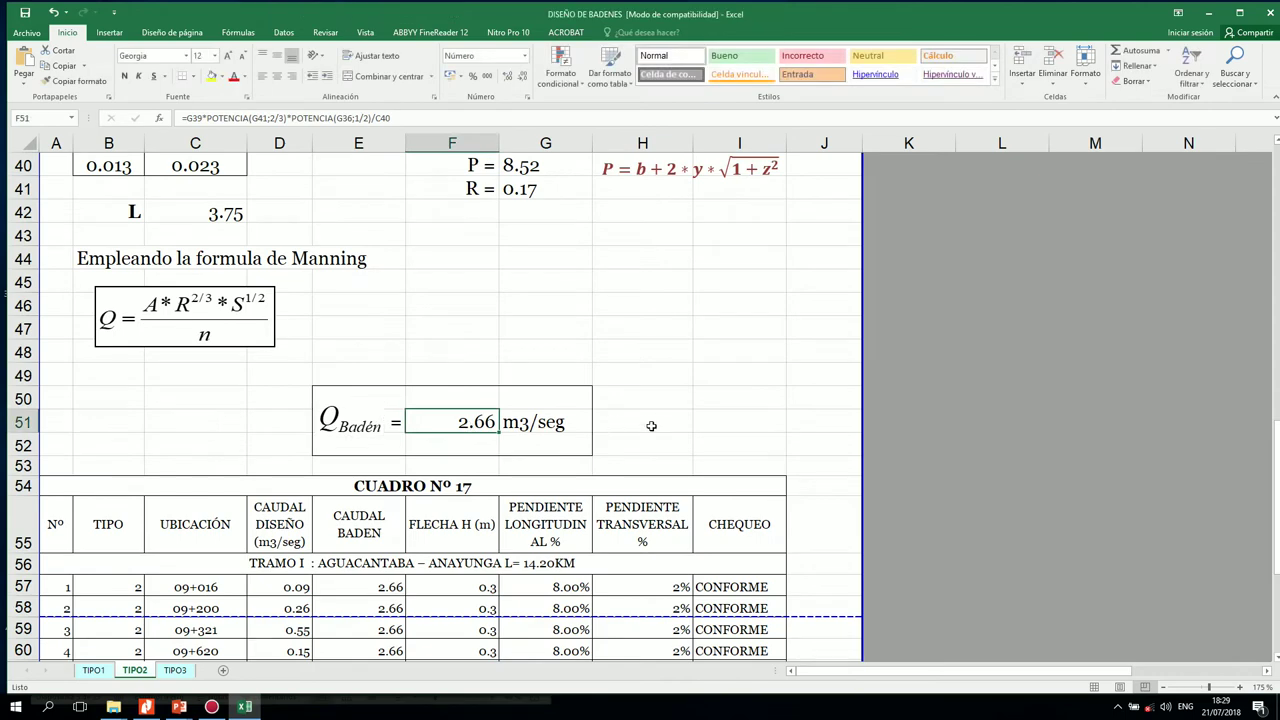
scroll(710, 418, up, 2)
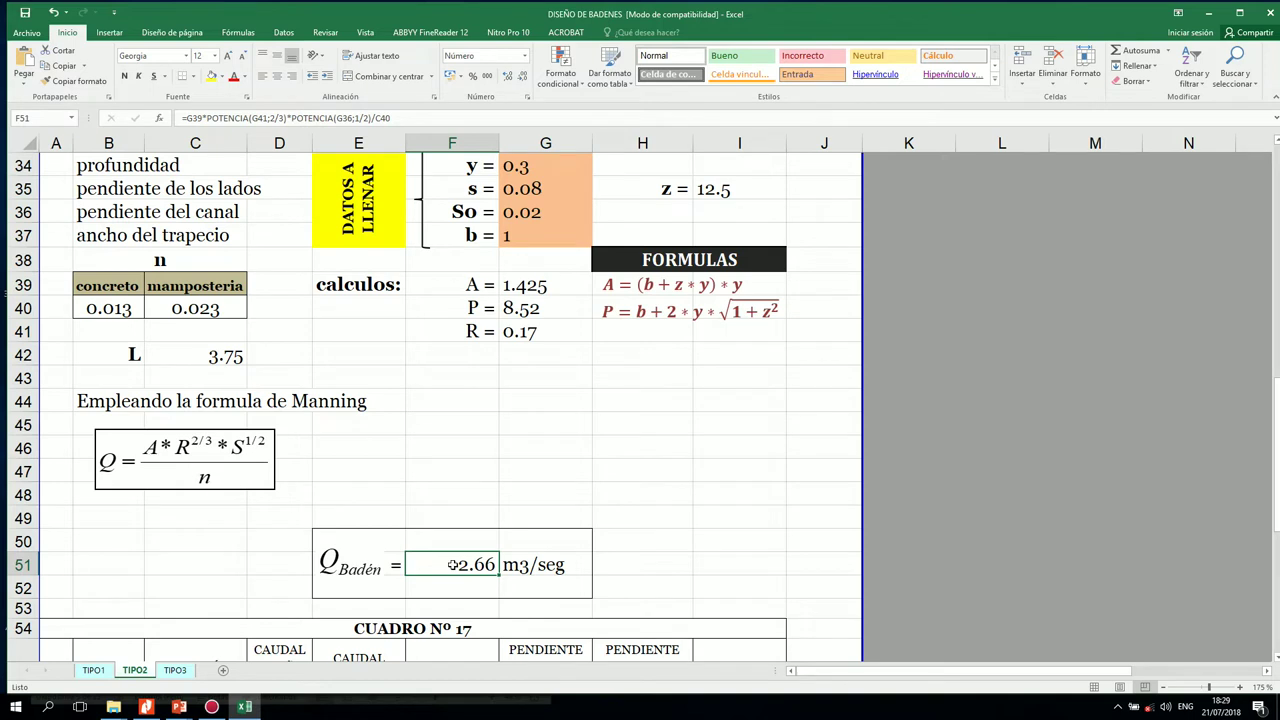
click(198, 117)
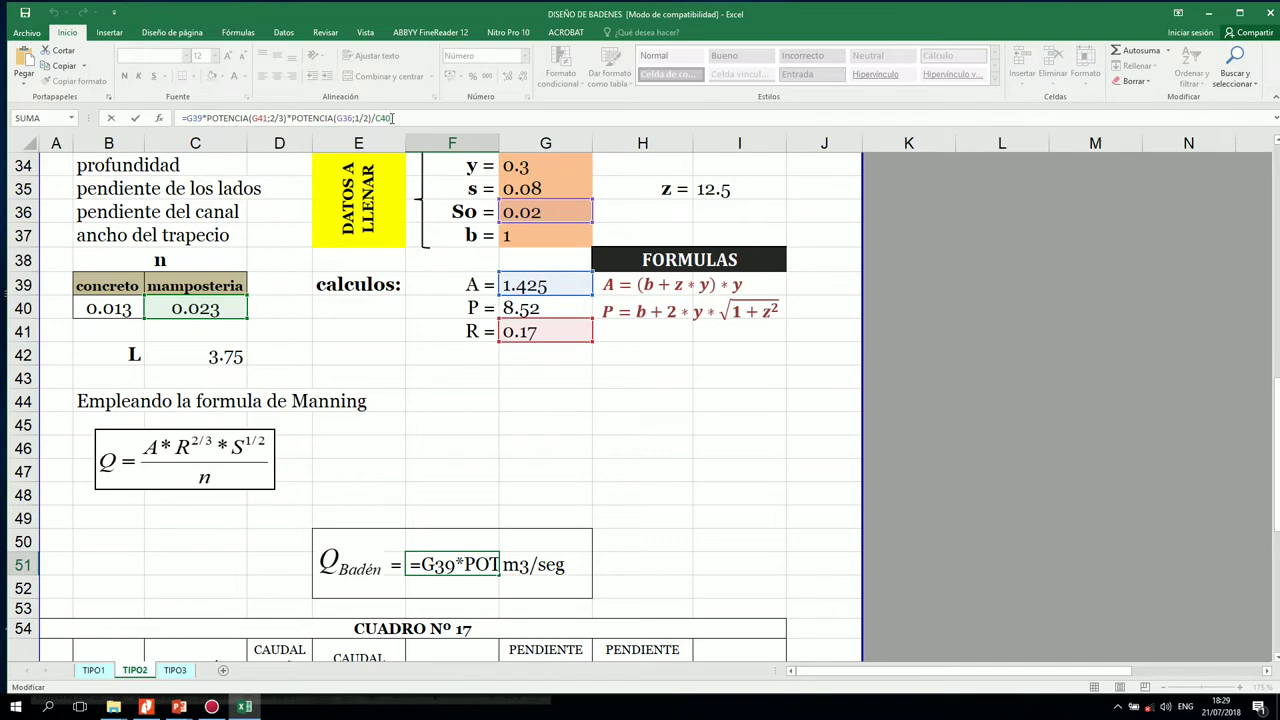
key(BackSpace)
key(BackSpace)
key(BackSpace)
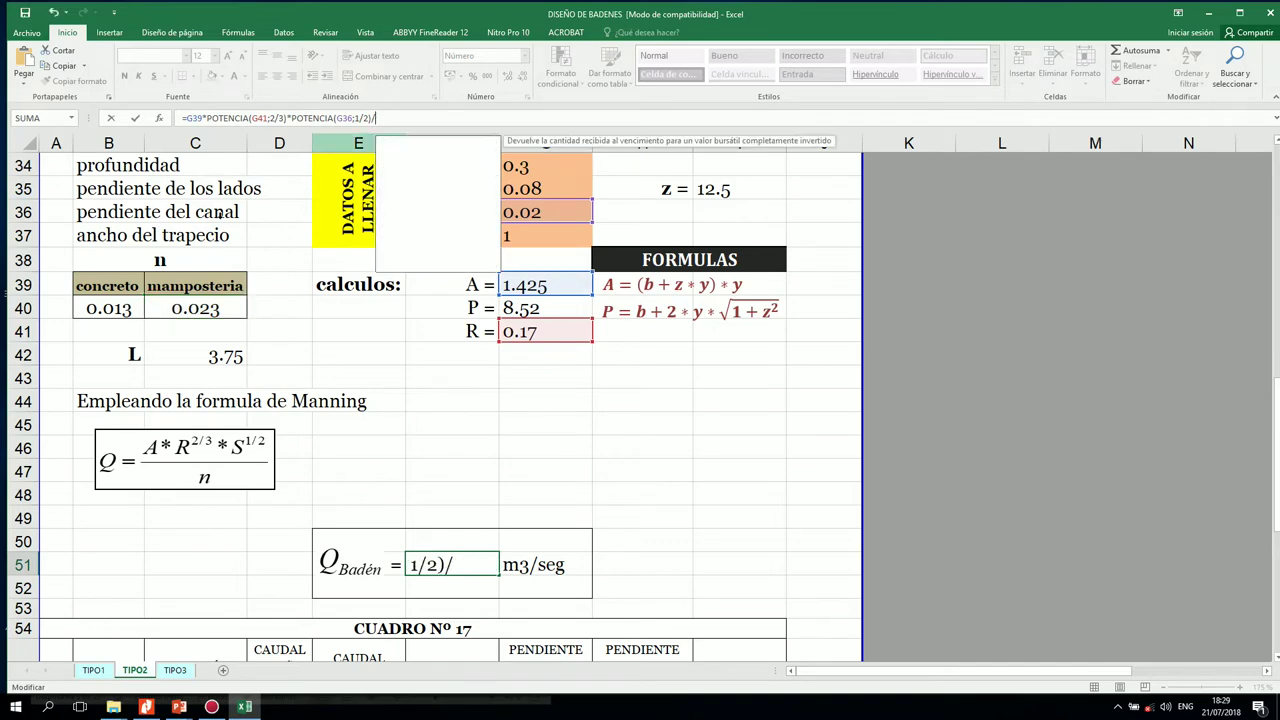
click(124, 308)
key(Return)
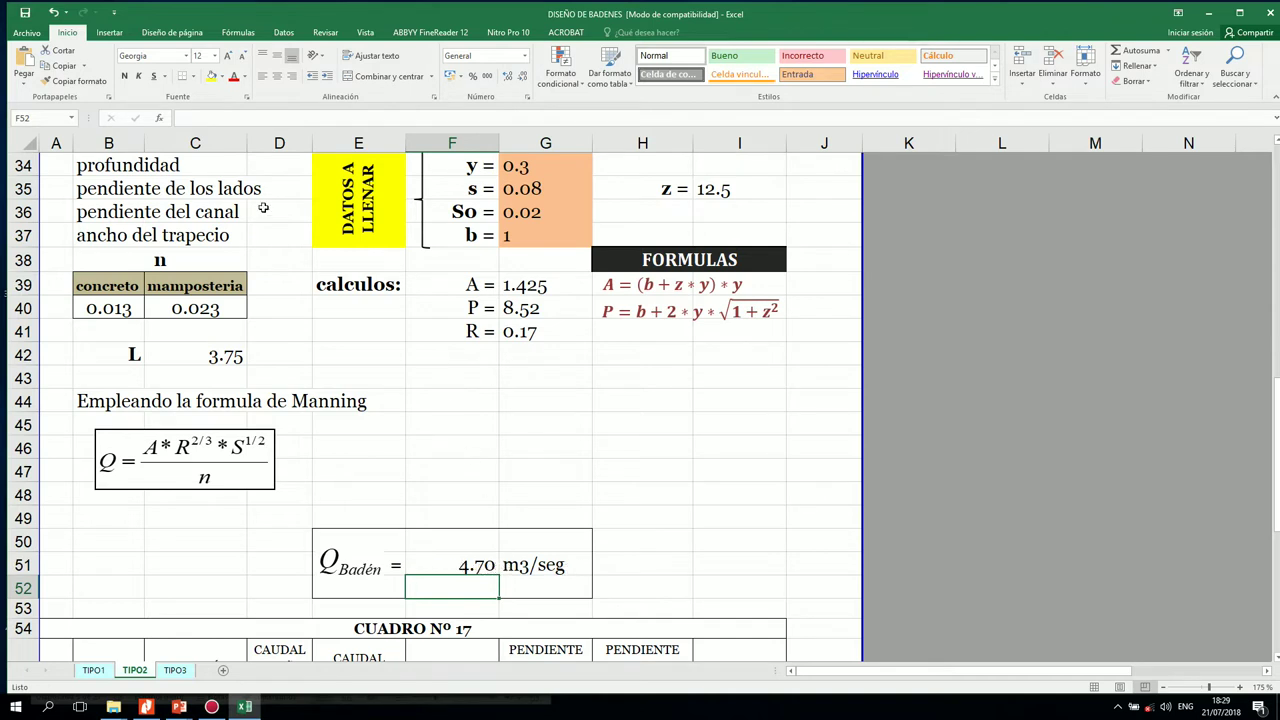
Examine the concreto and mamposteria coefficients in B40 and C40 as alternative n values for the discharge formula
click(145, 314)
click(178, 311)
click(122, 312)
click(176, 311)
click(124, 312)
click(176, 311)
click(130, 311)
click(176, 311)
click(124, 312)
click(178, 312)
Set the divisor of the baden discharge formula in F51 back to the mamposteria coefficient in C40
click(468, 565)
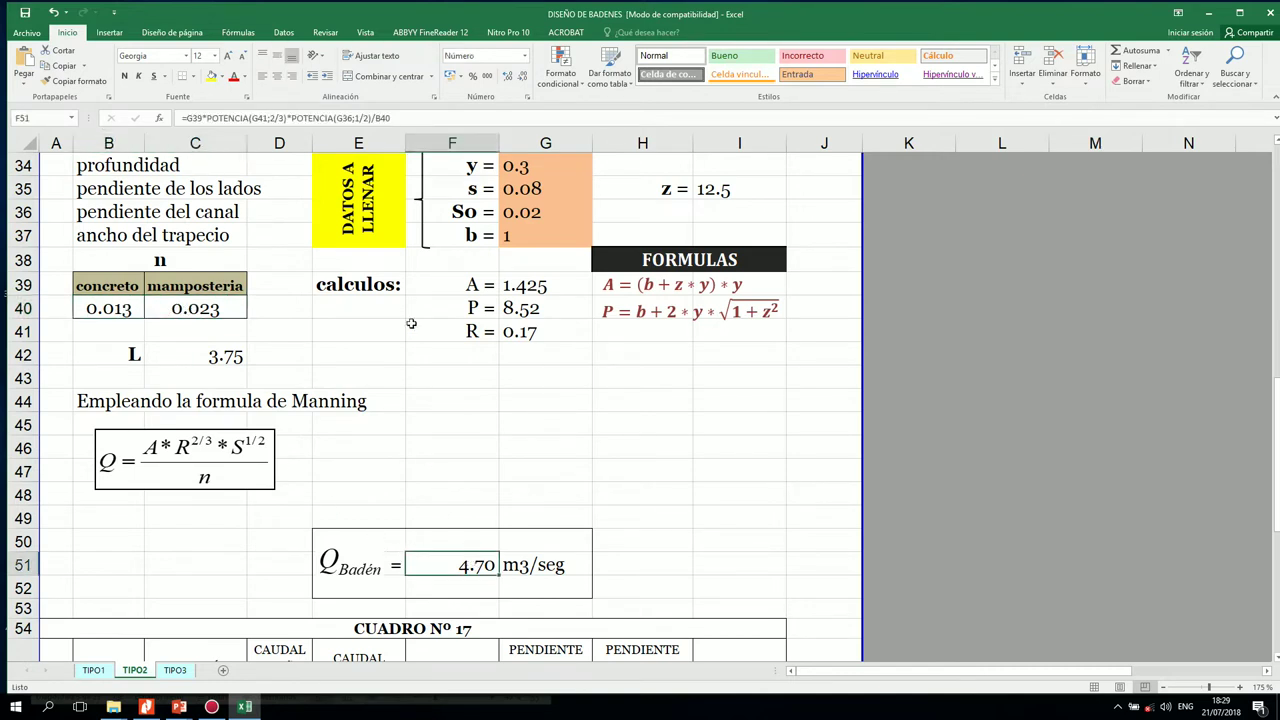
click(399, 120)
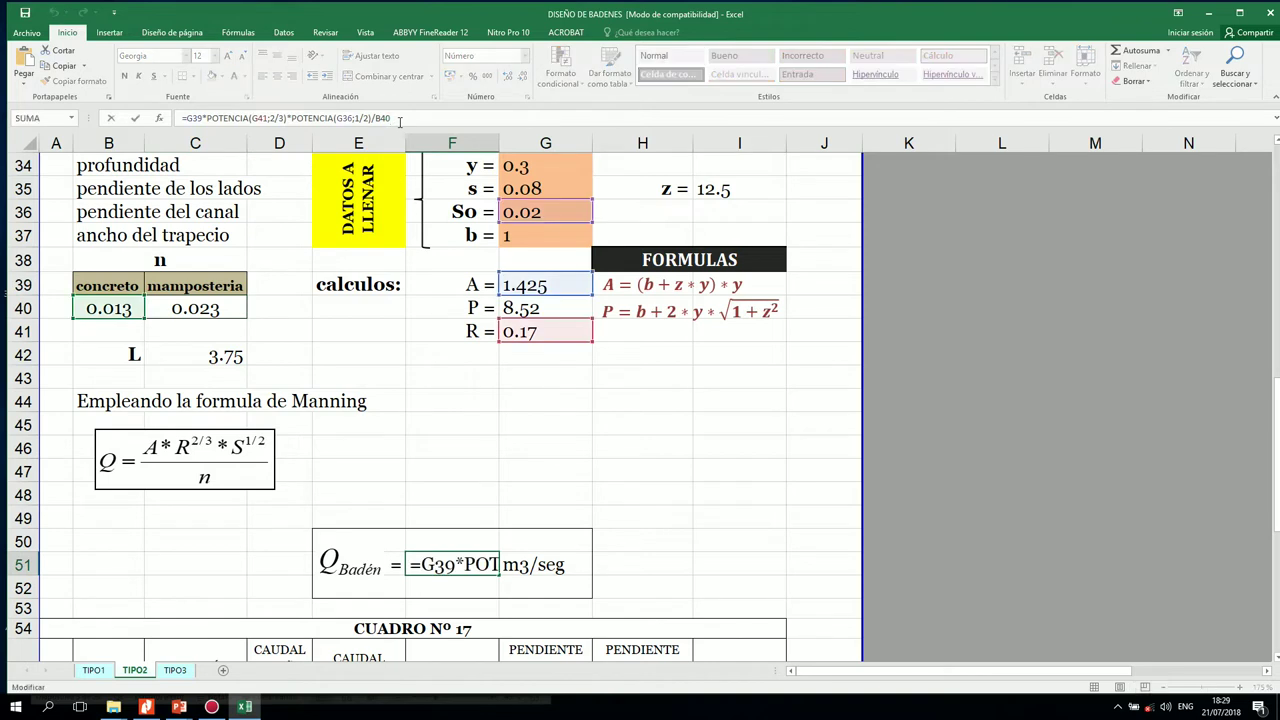
key(BackSpace)
key(BackSpace)
key(BackSpace)
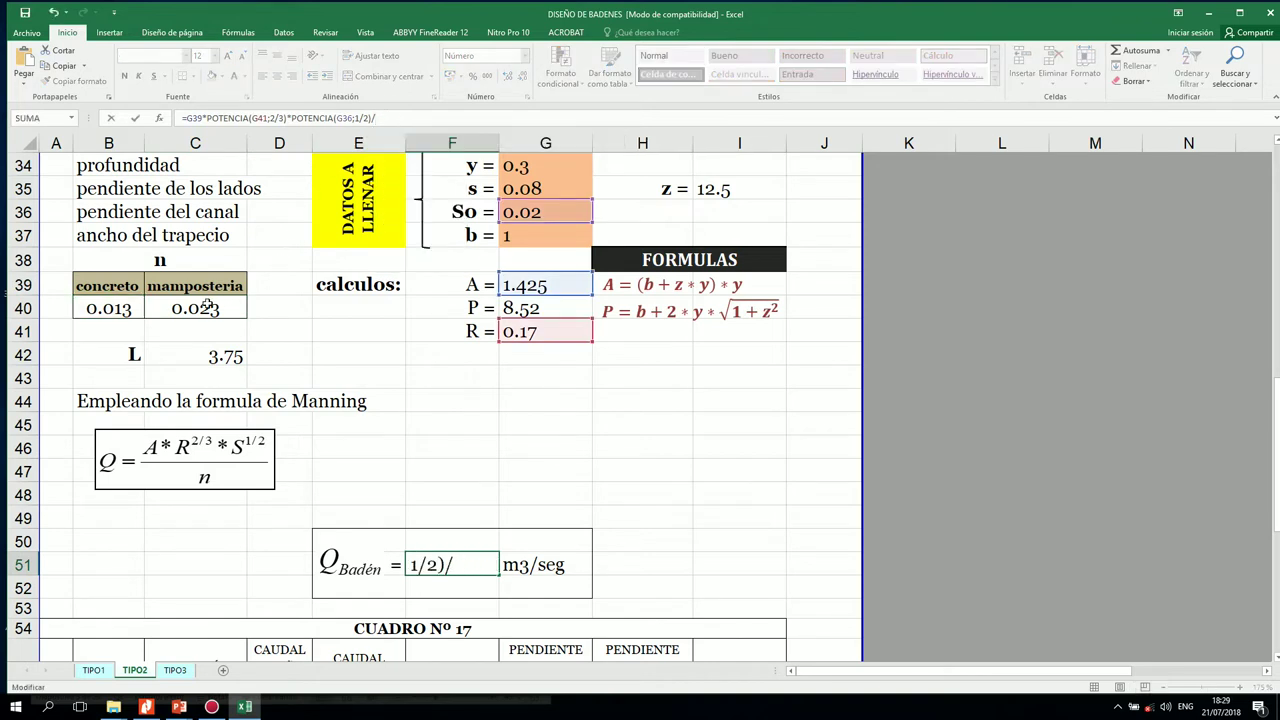
click(200, 308)
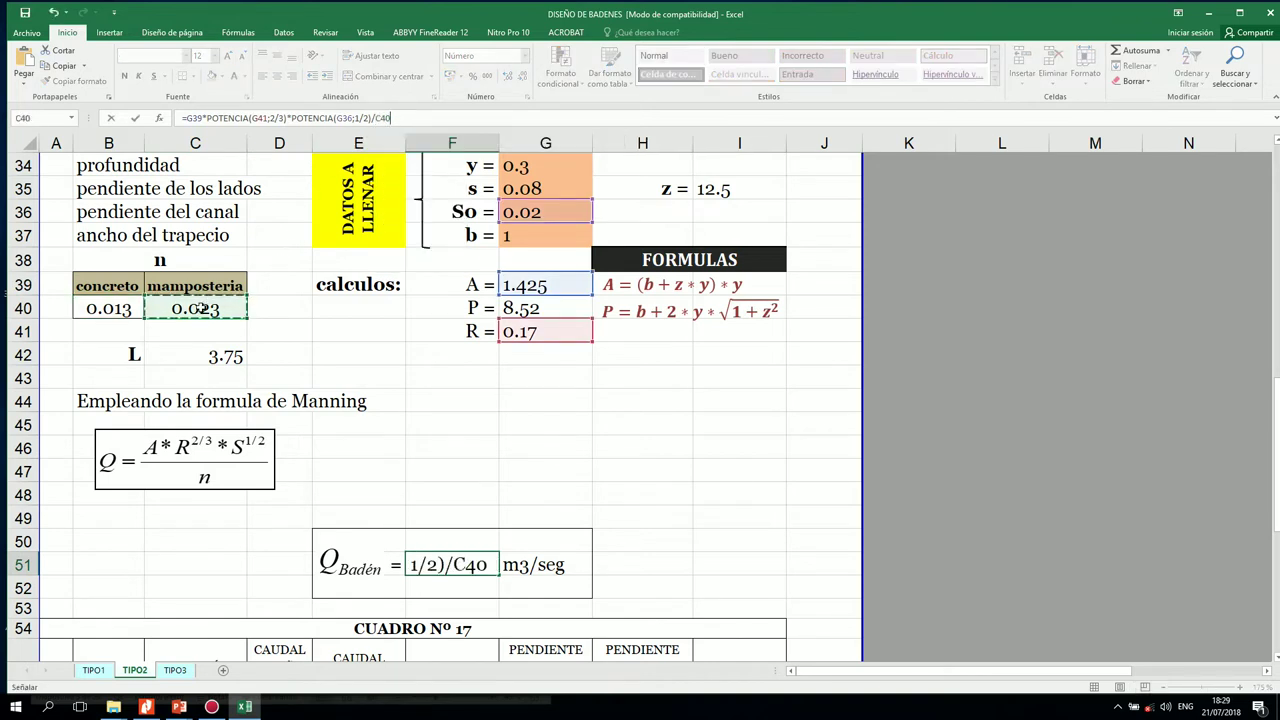
key(Return)
Examine how the CUADRO Nº 17 table is laid out and how it relates to the input data and baden discharge
scroll(560, 500, down, 2)
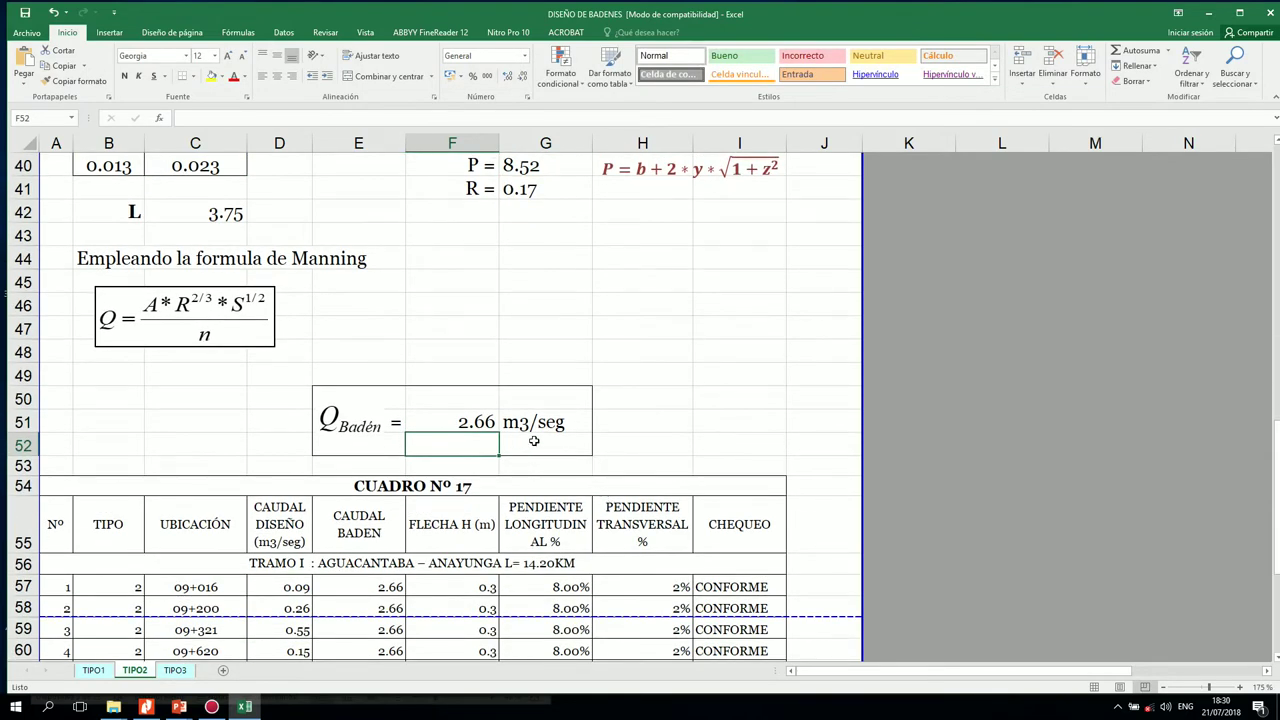
scroll(534, 442, down, 4)
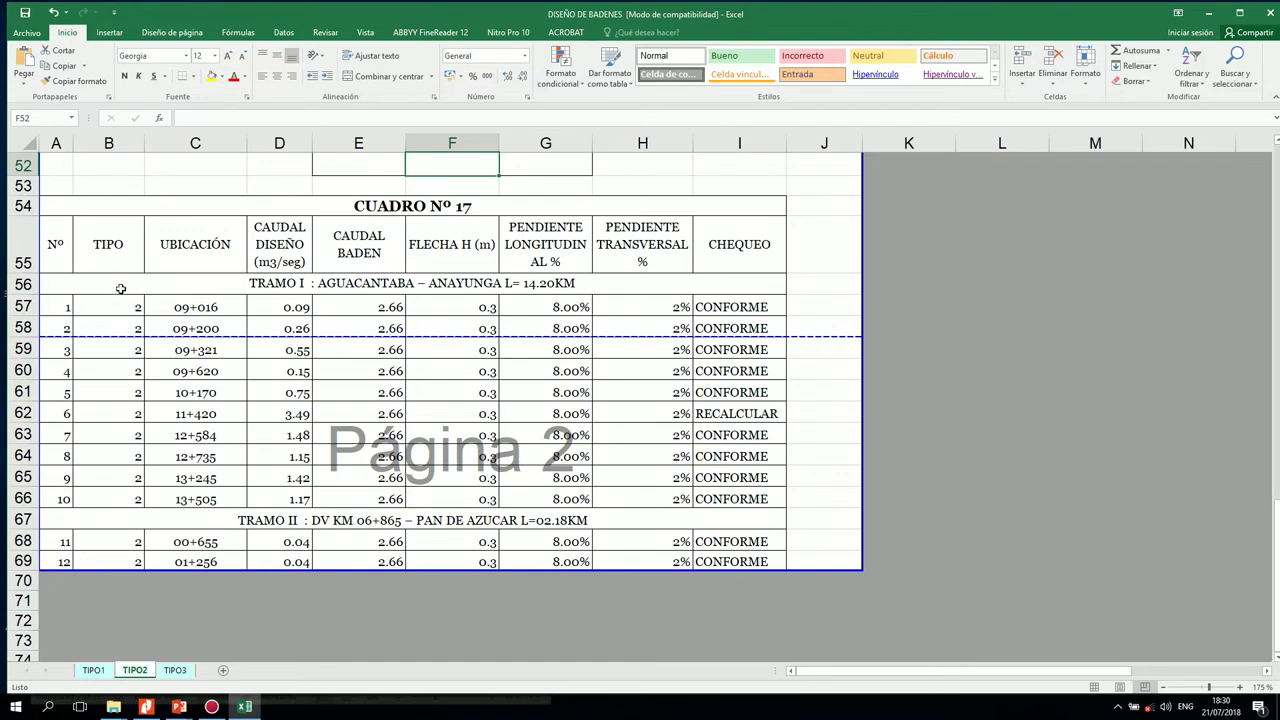
scroll(177, 250, up, 15)
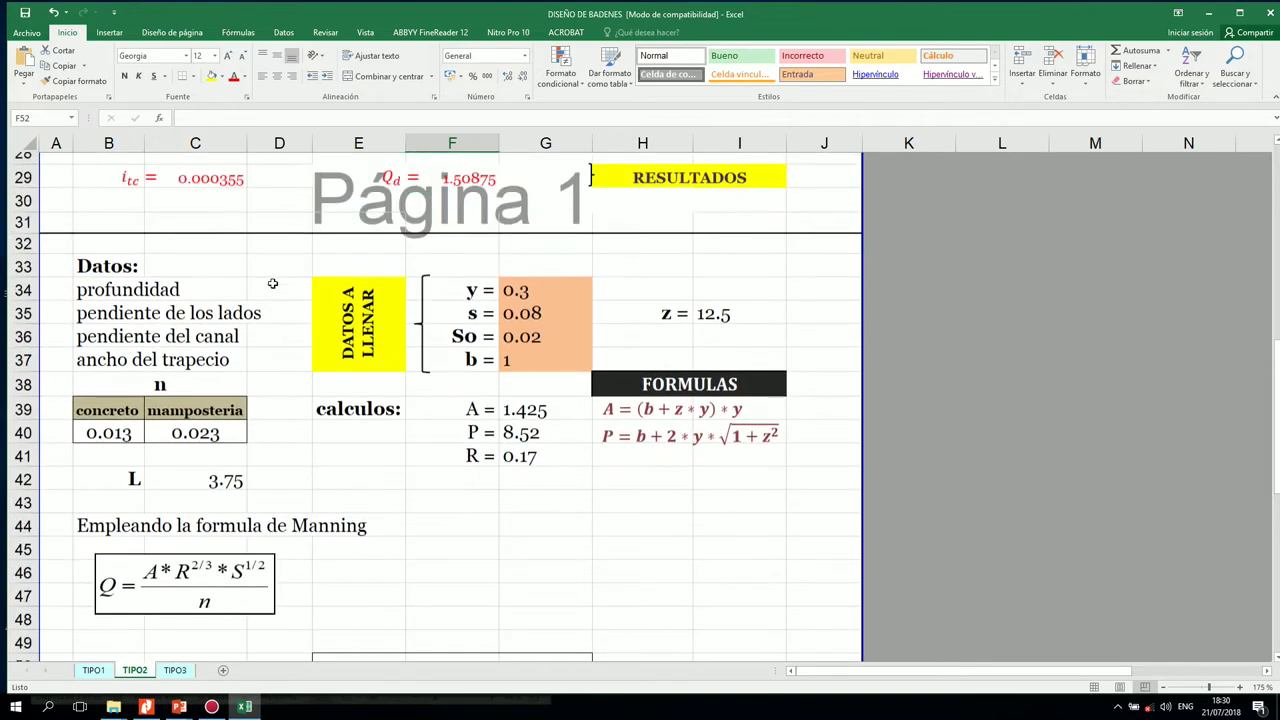
scroll(271, 356, down, 15)
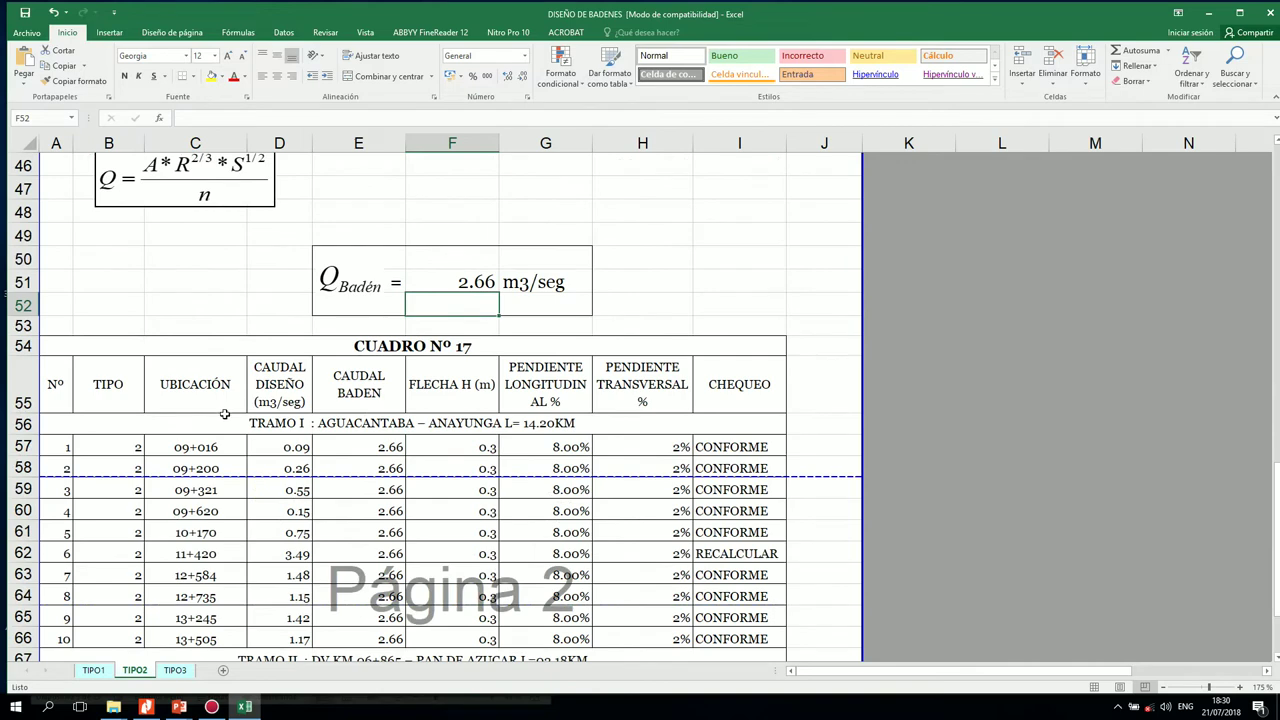
scroll(226, 417, down, 1)
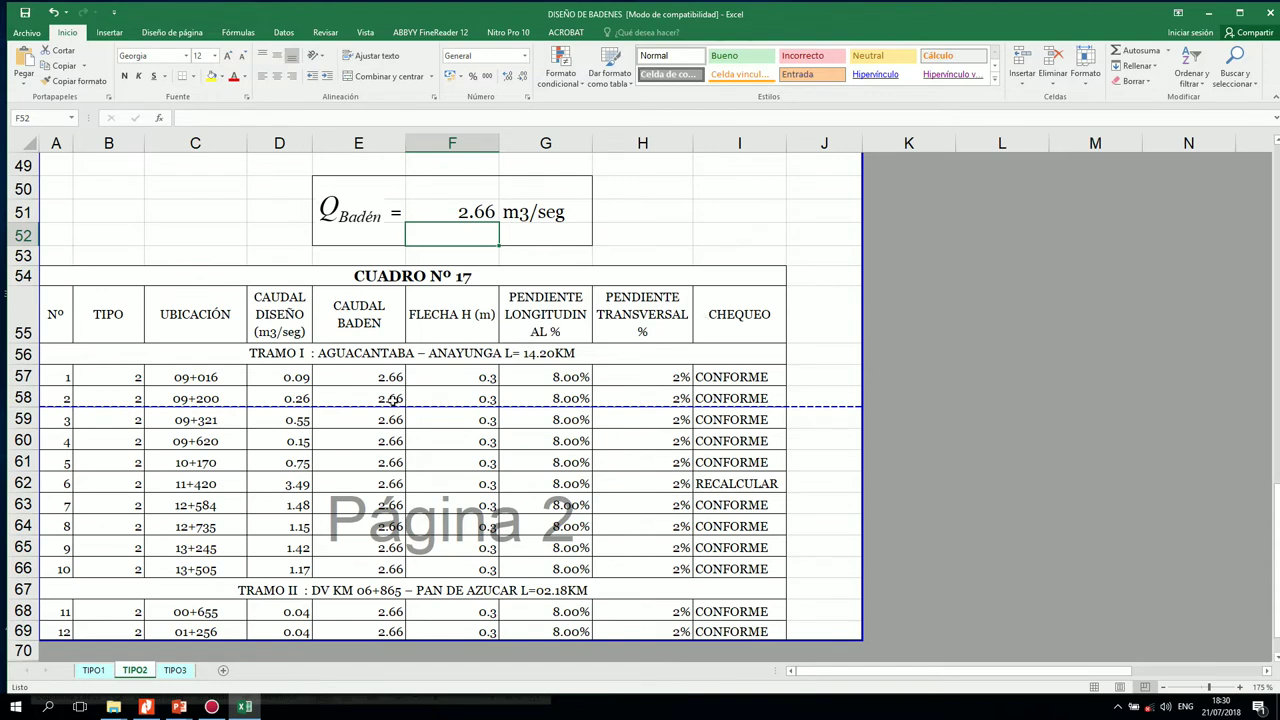
Inspect the design discharge entries in the CAUDAL DISEÑO column for the TRAMO I badenes
click(288, 377)
key(Down)
key(Down)
click(288, 377)
click(285, 398)
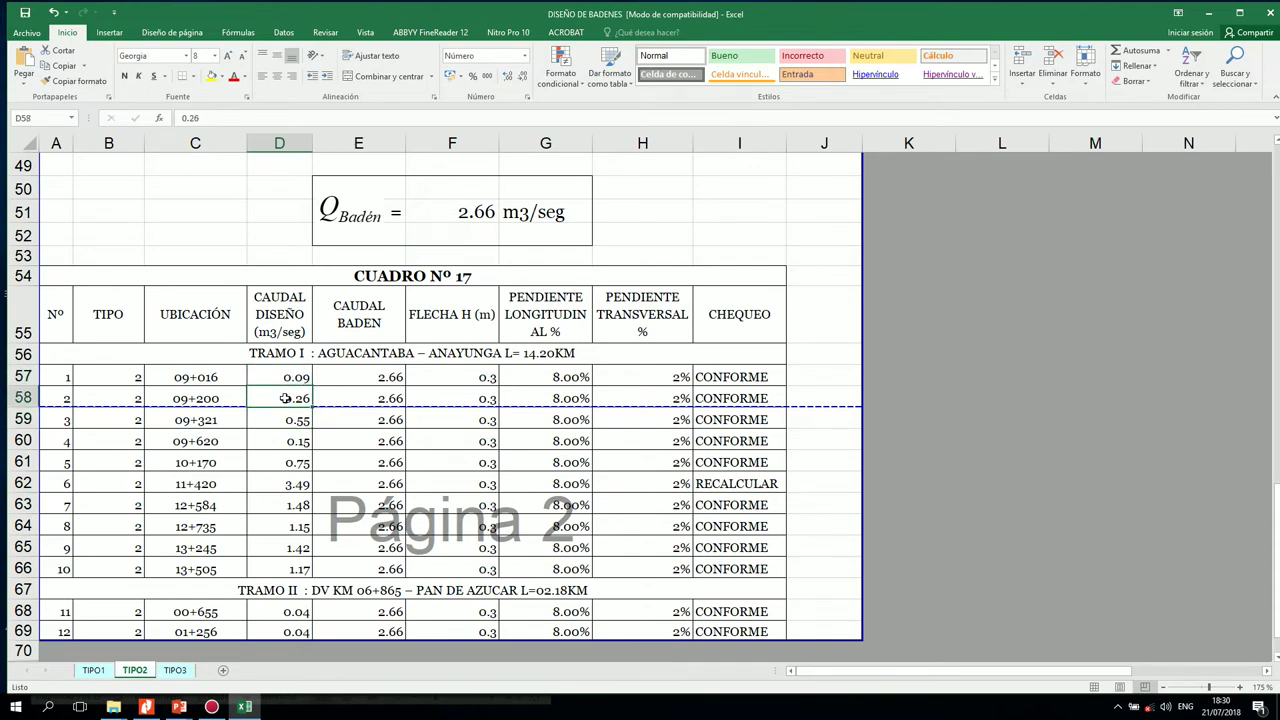
click(280, 420)
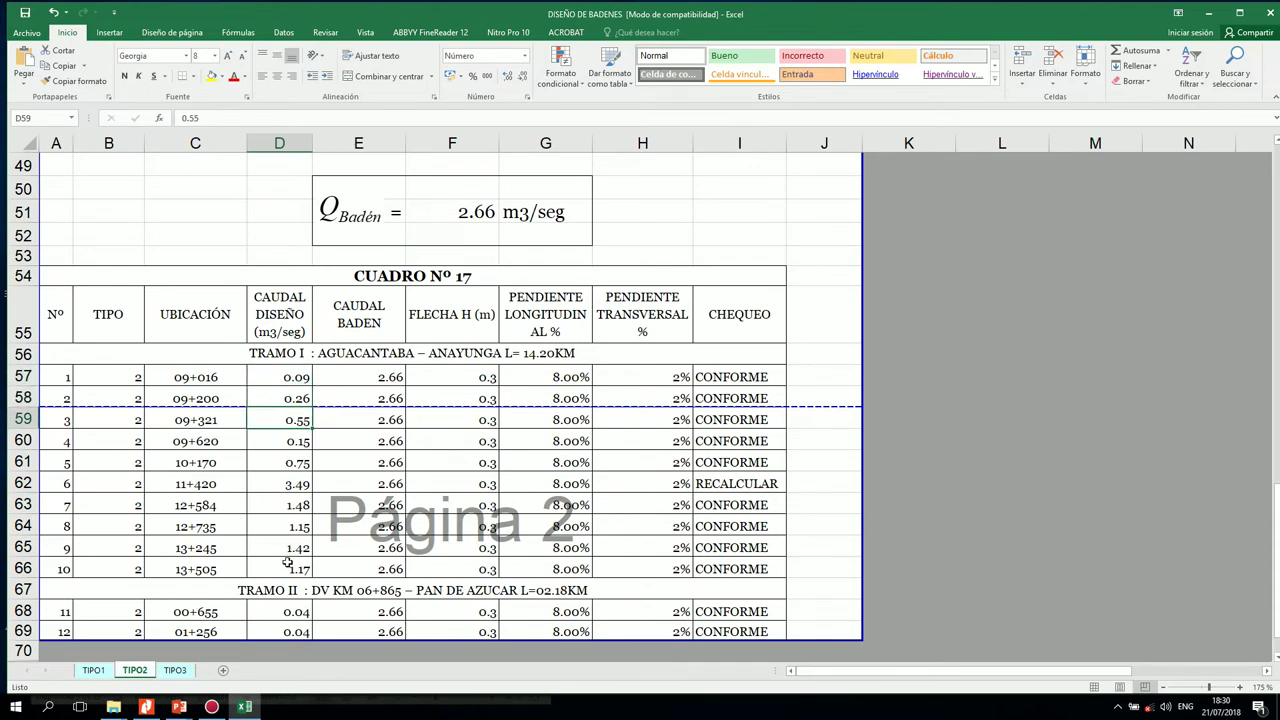
click(278, 482)
click(286, 567)
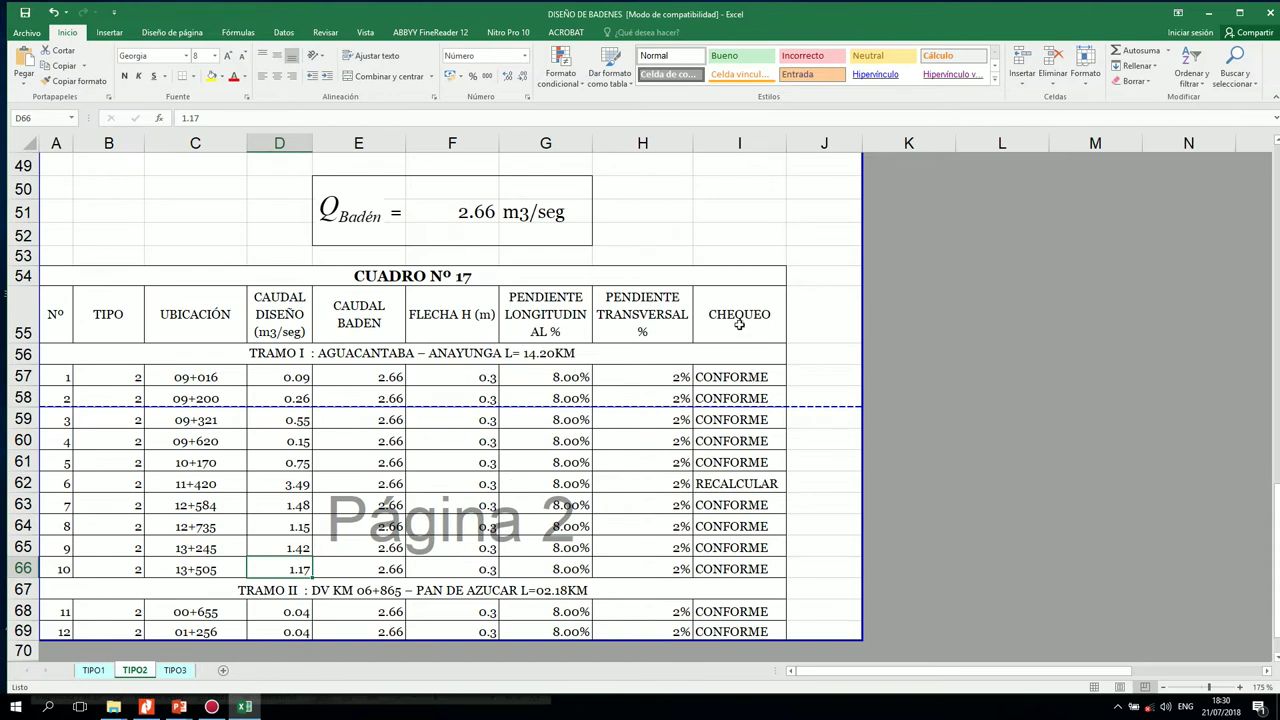
Inspect the CHEQUEO formulas for TRAMO I that compare each baden discharge with its design discharge
click(750, 380)
click(745, 398)
click(741, 419)
click(736, 441)
click(733, 462)
click(730, 483)
click(724, 505)
click(721, 526)
click(721, 547)
click(721, 568)
click(732, 397)
click(732, 378)
click(727, 398)
key(Down)
click(723, 378)
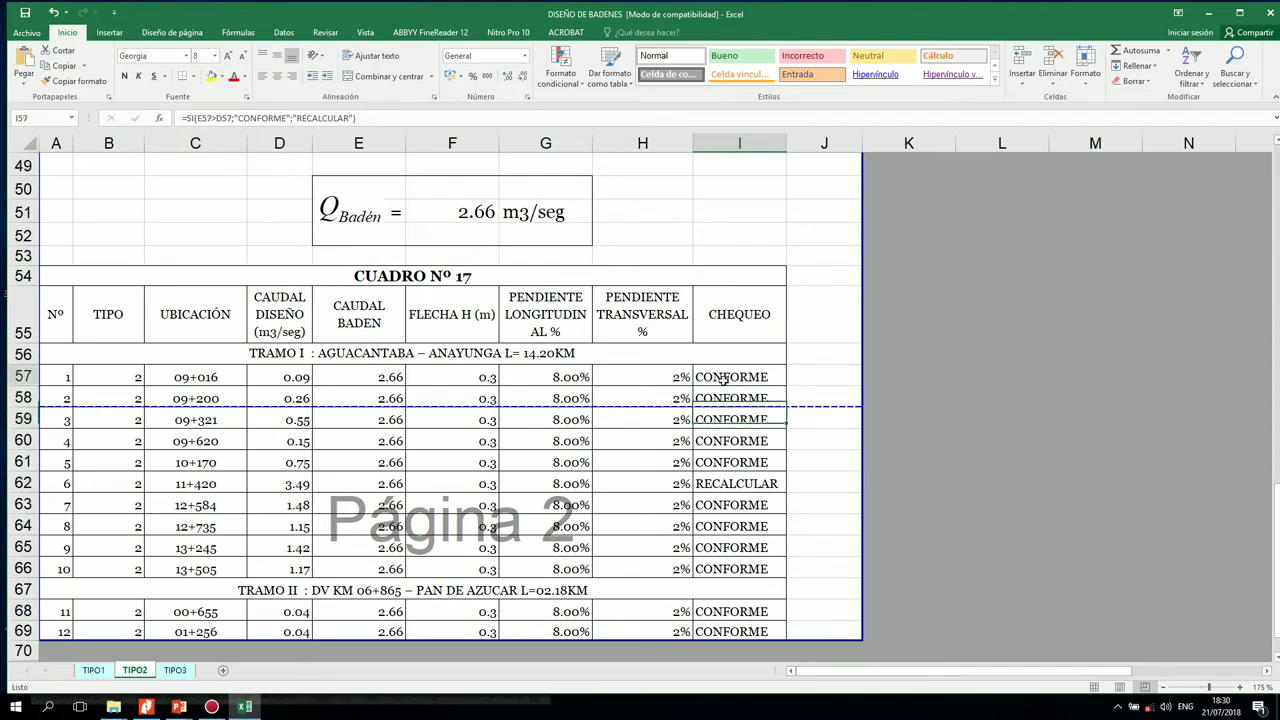
click(737, 460)
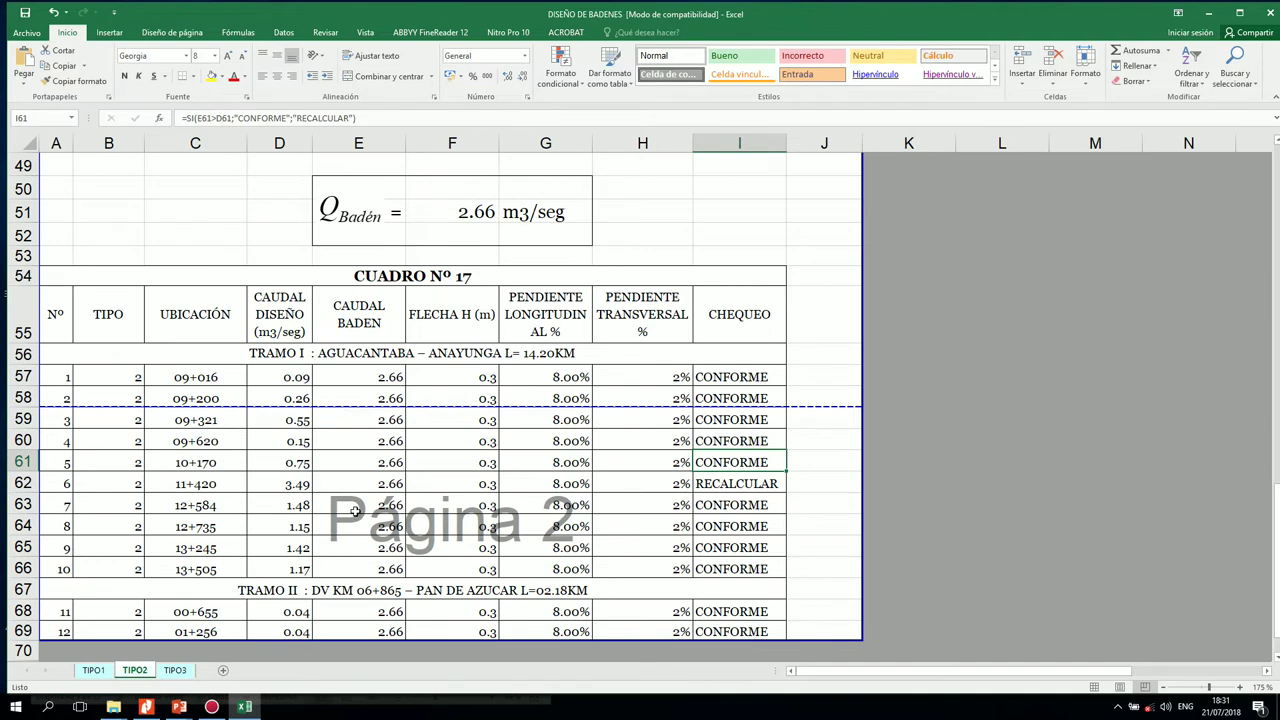
Compare the design discharge, baden discharge and CHEQUEO formula of baden Nº 6 at 11+420 in CUADRO Nº 17
click(67, 483)
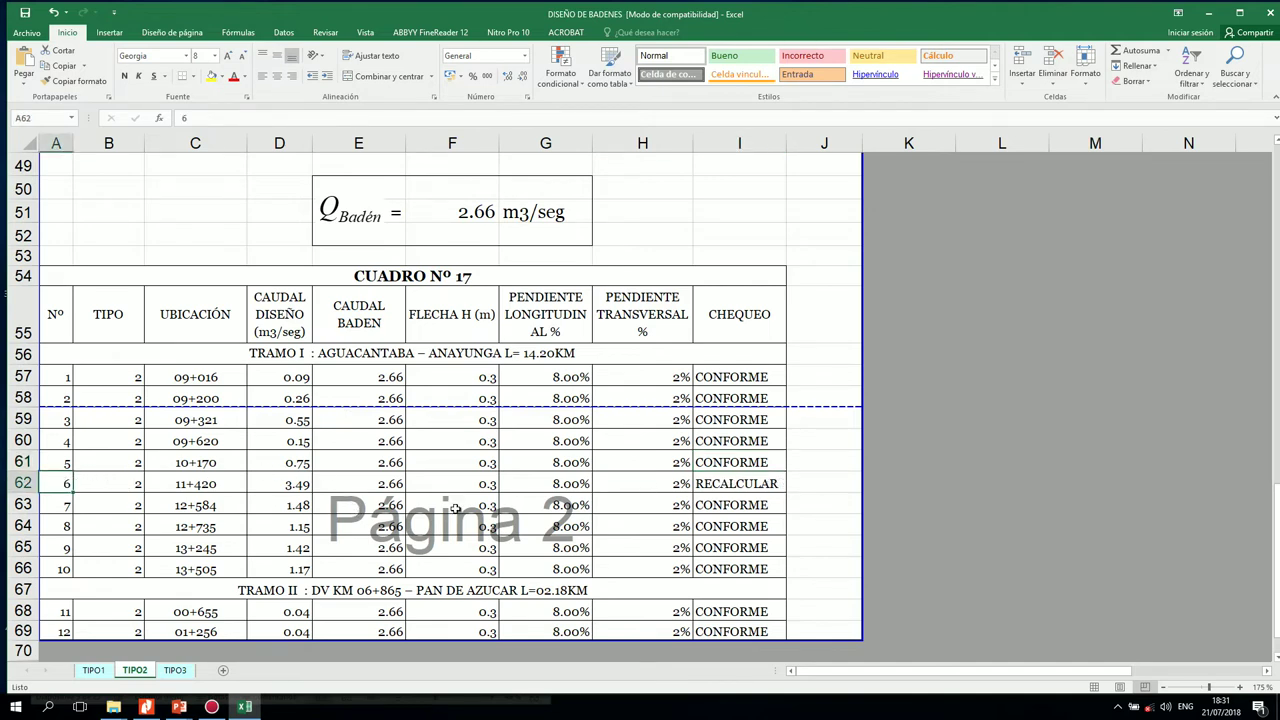
click(277, 483)
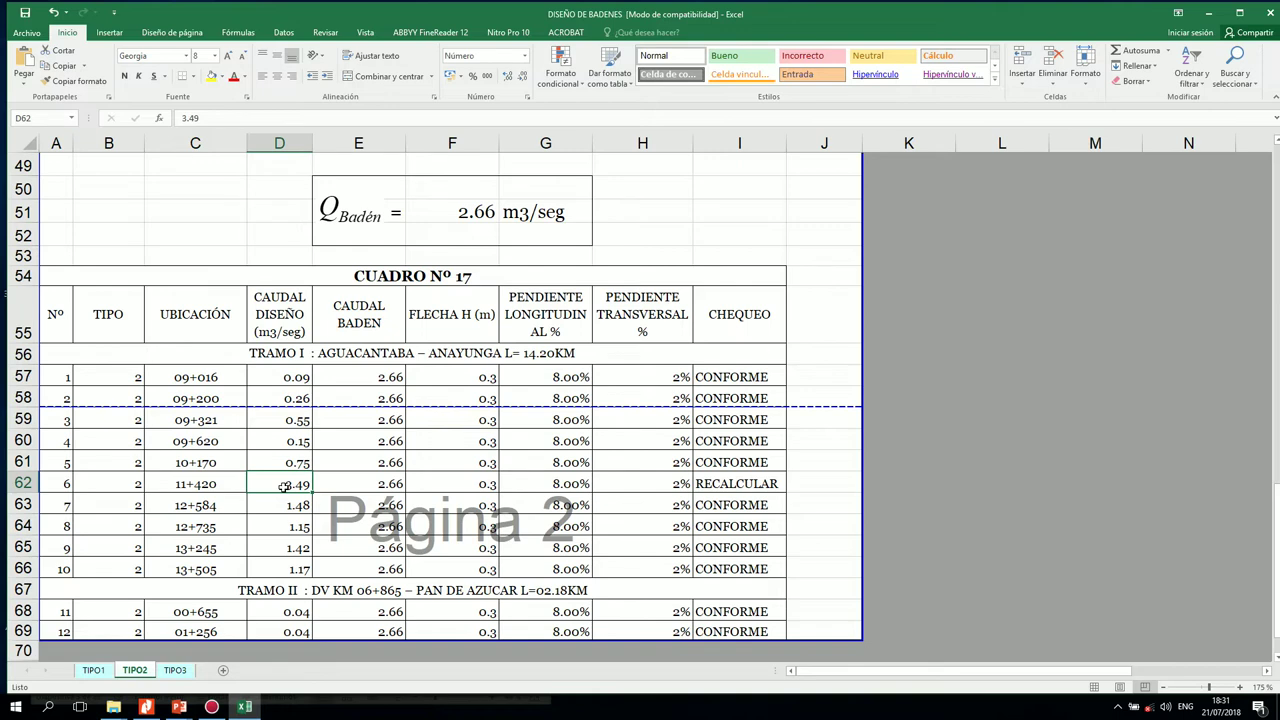
click(362, 491)
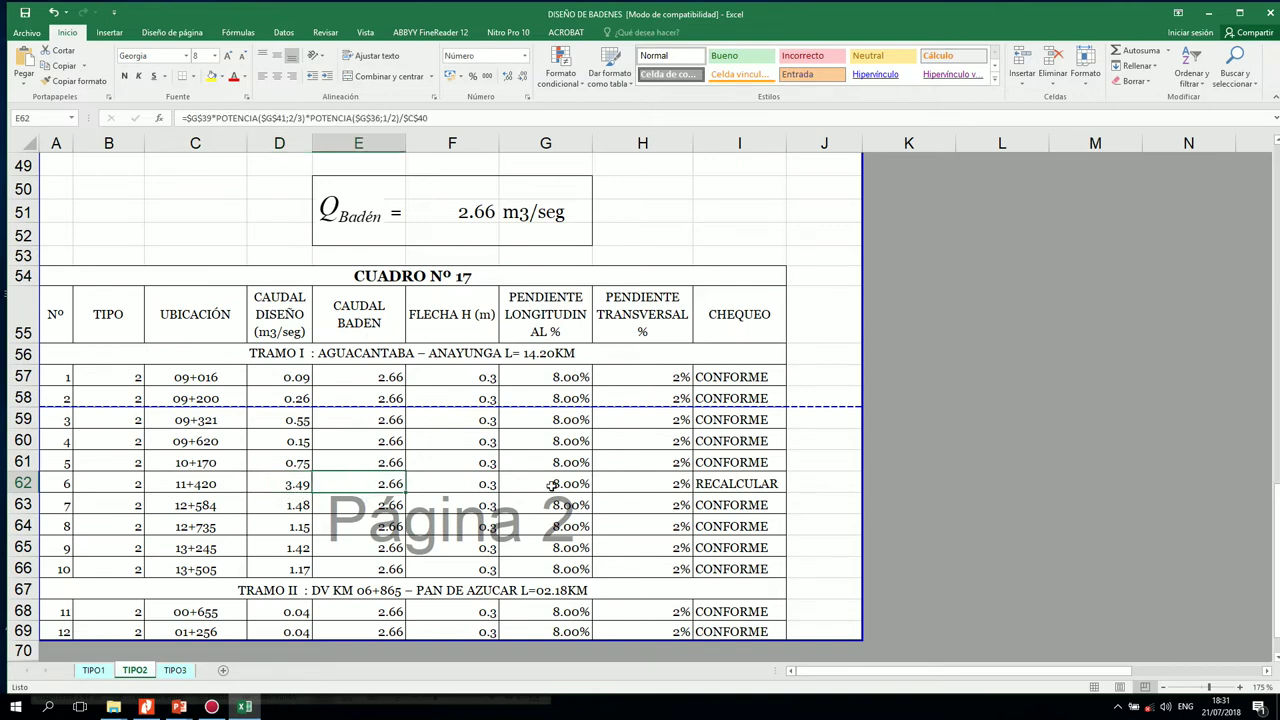
click(714, 486)
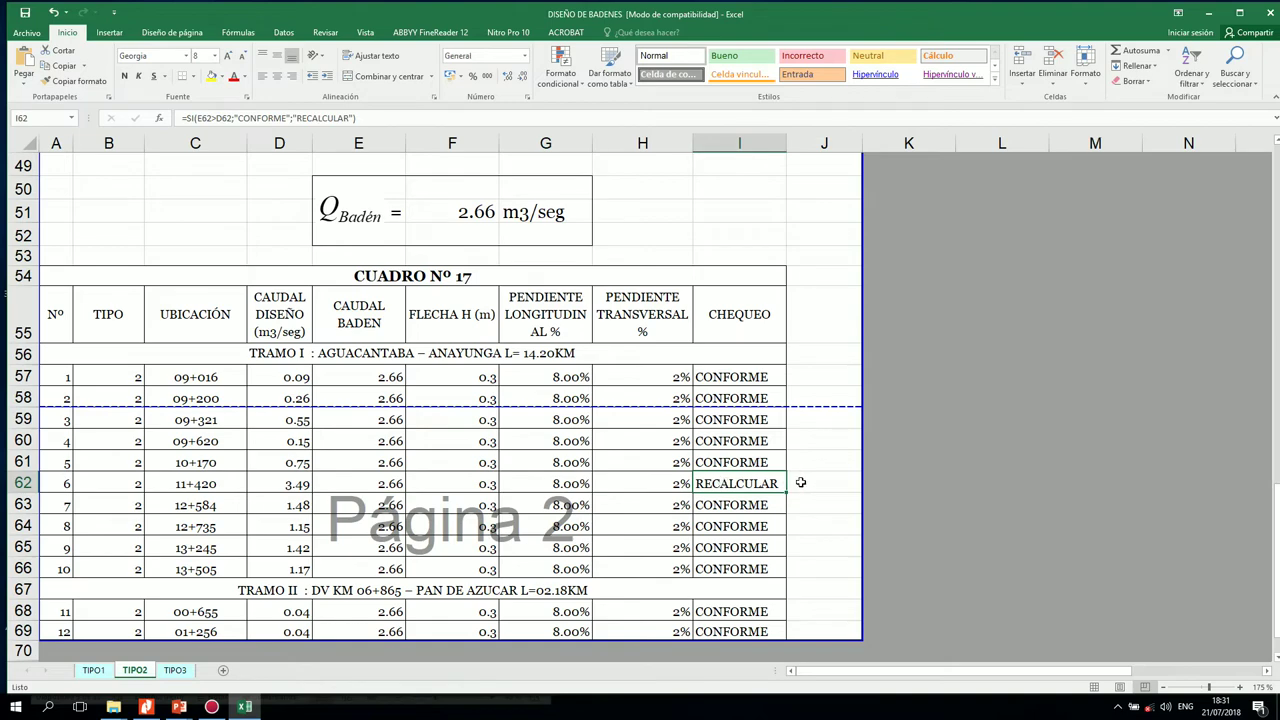
Set the divisor of the baden discharge formula in F51 to the concreto roughness coefficient in B40
scroll(736, 480, up, 1)
scroll(736, 480, up, 5)
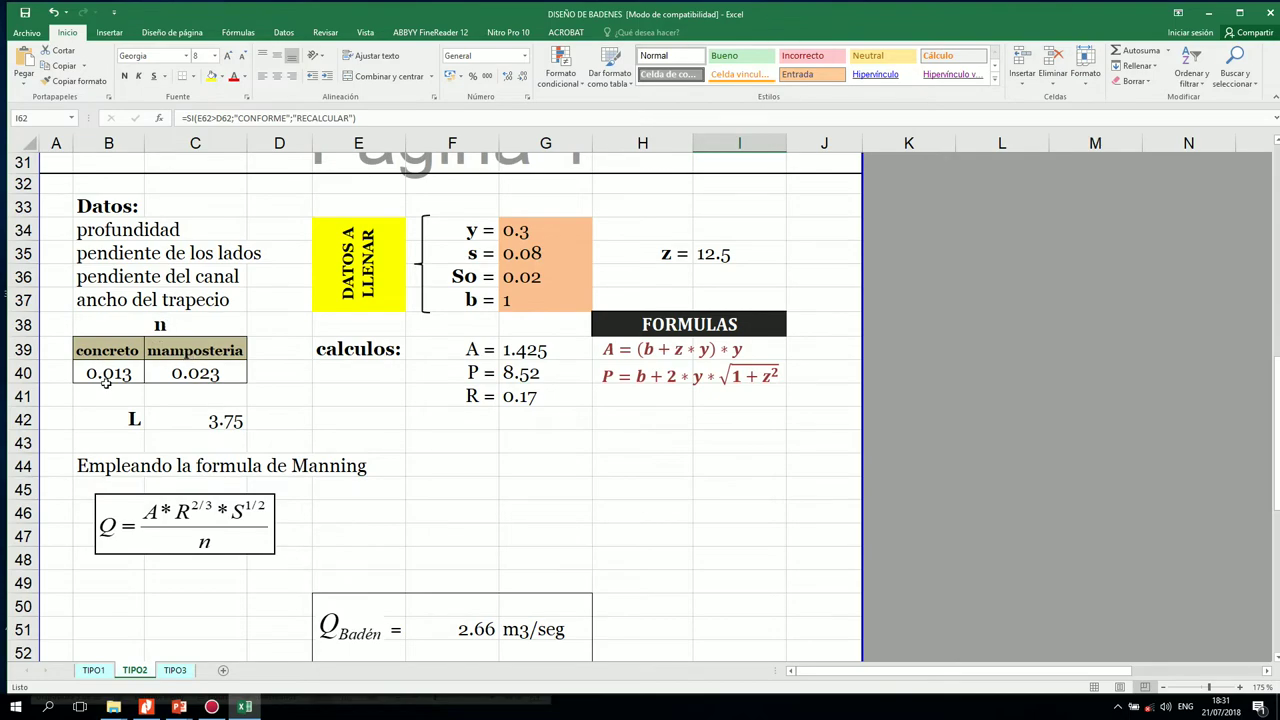
scroll(288, 462, down, 6)
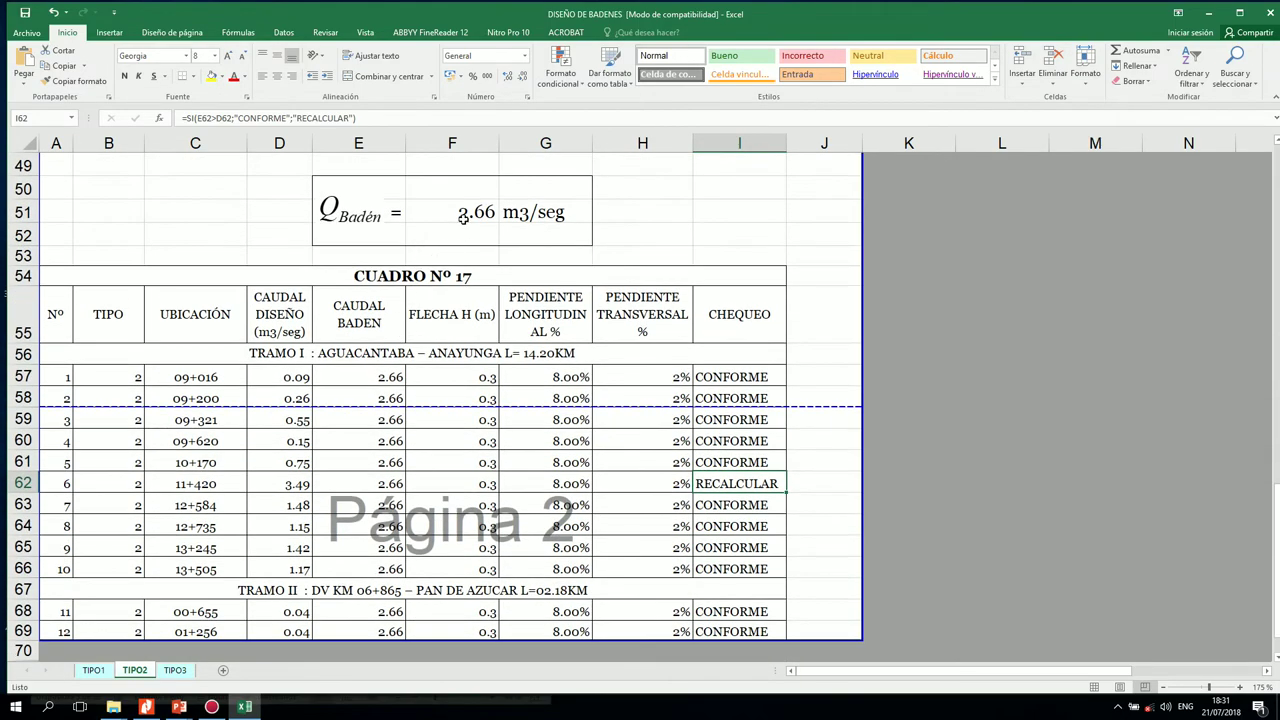
scroll(263, 453, up, 8)
scroll(263, 453, down, 4)
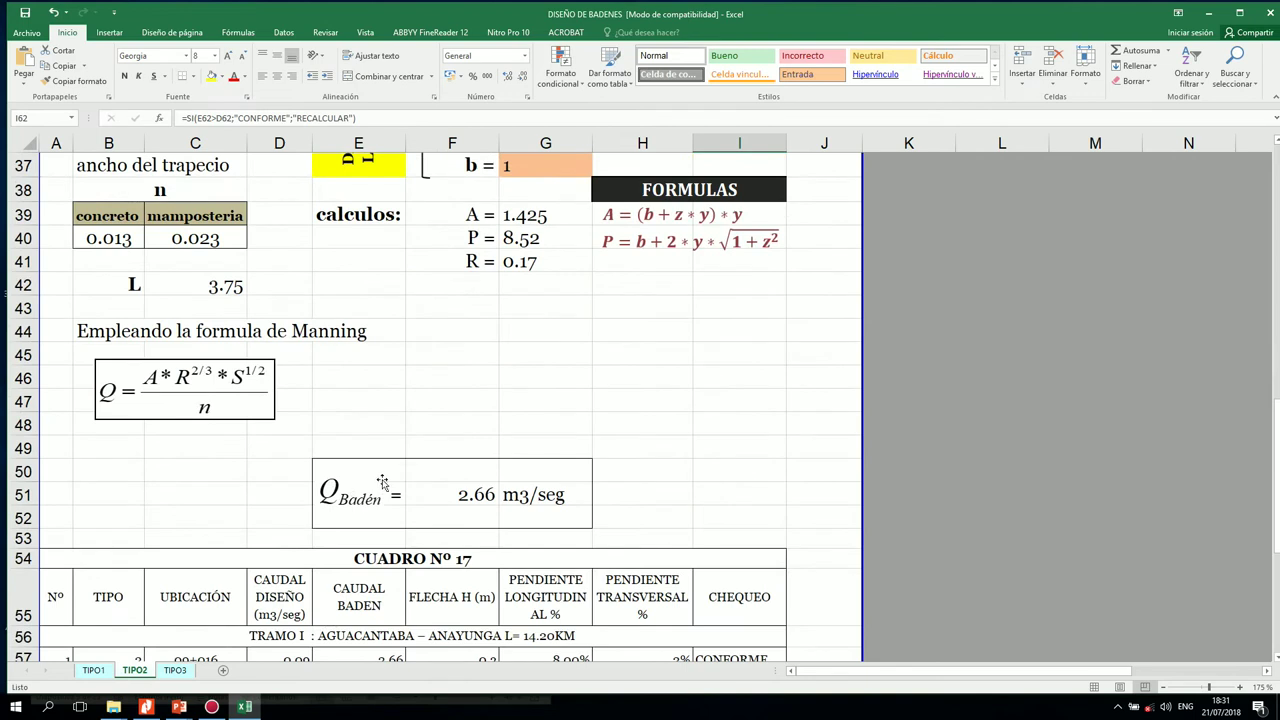
click(425, 494)
click(411, 116)
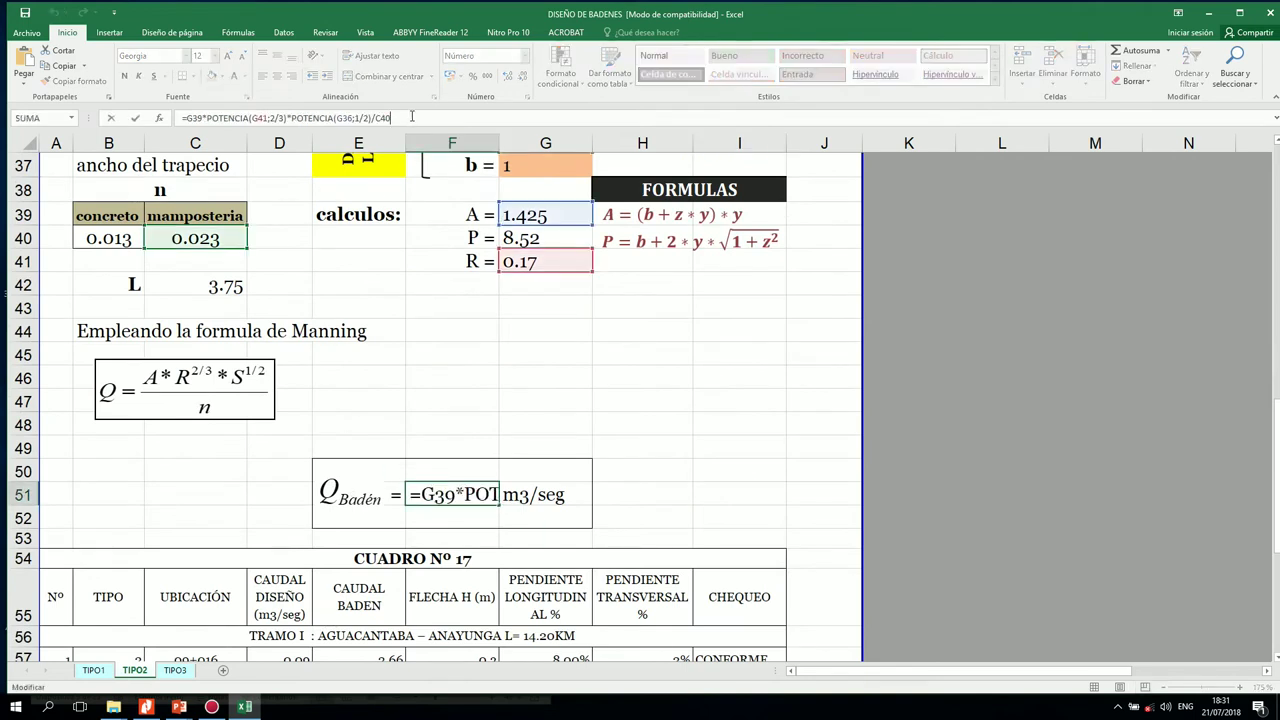
key(BackSpace)
key(BackSpace)
key(BackSpace)
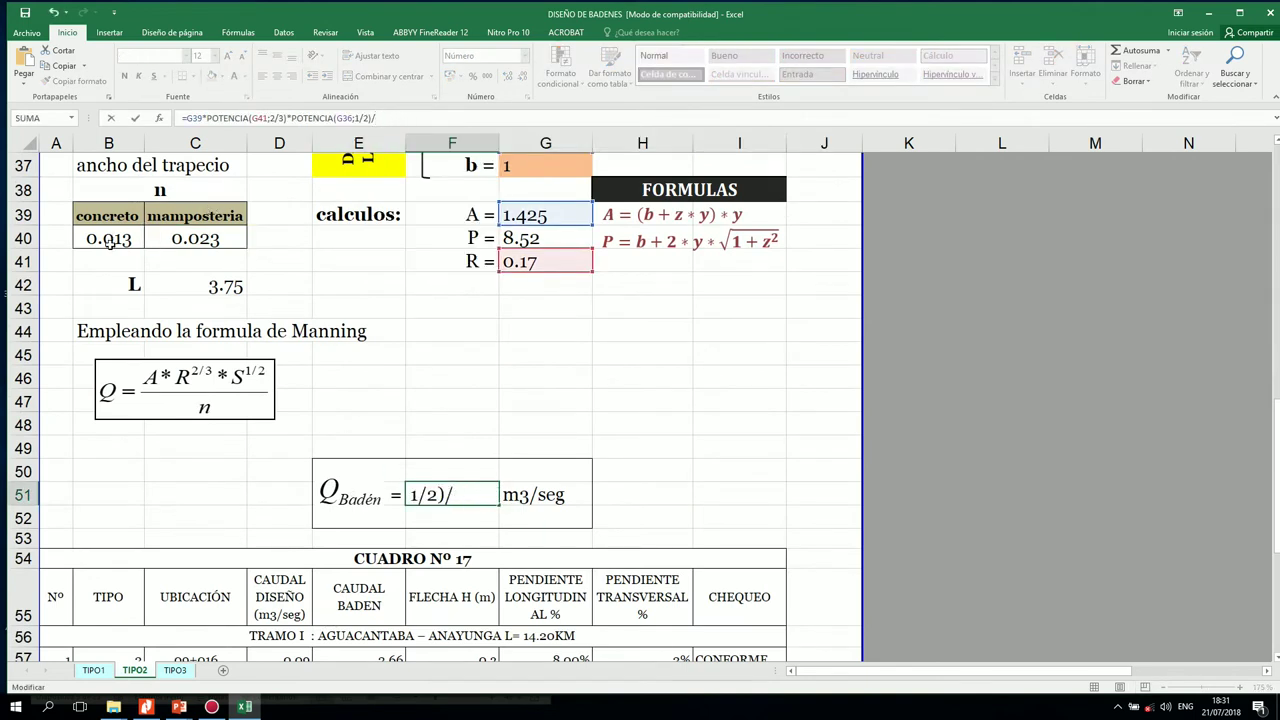
click(110, 239)
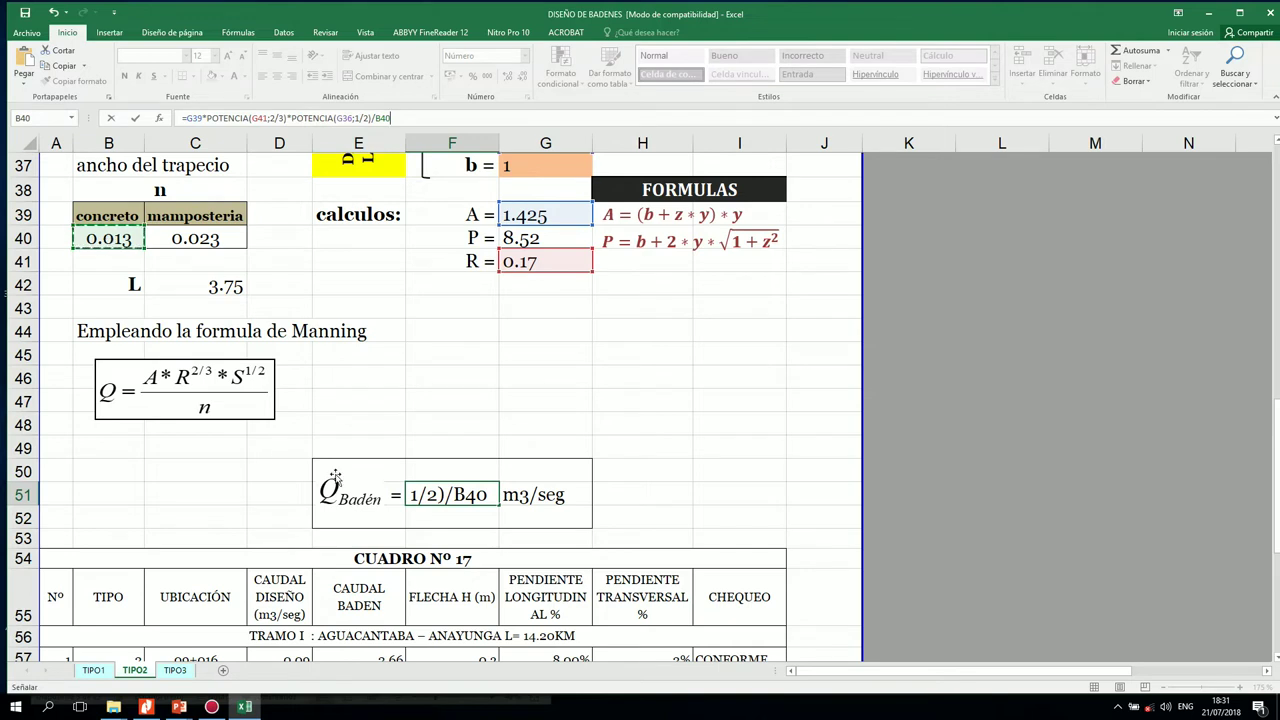
click(463, 499)
key(Return)
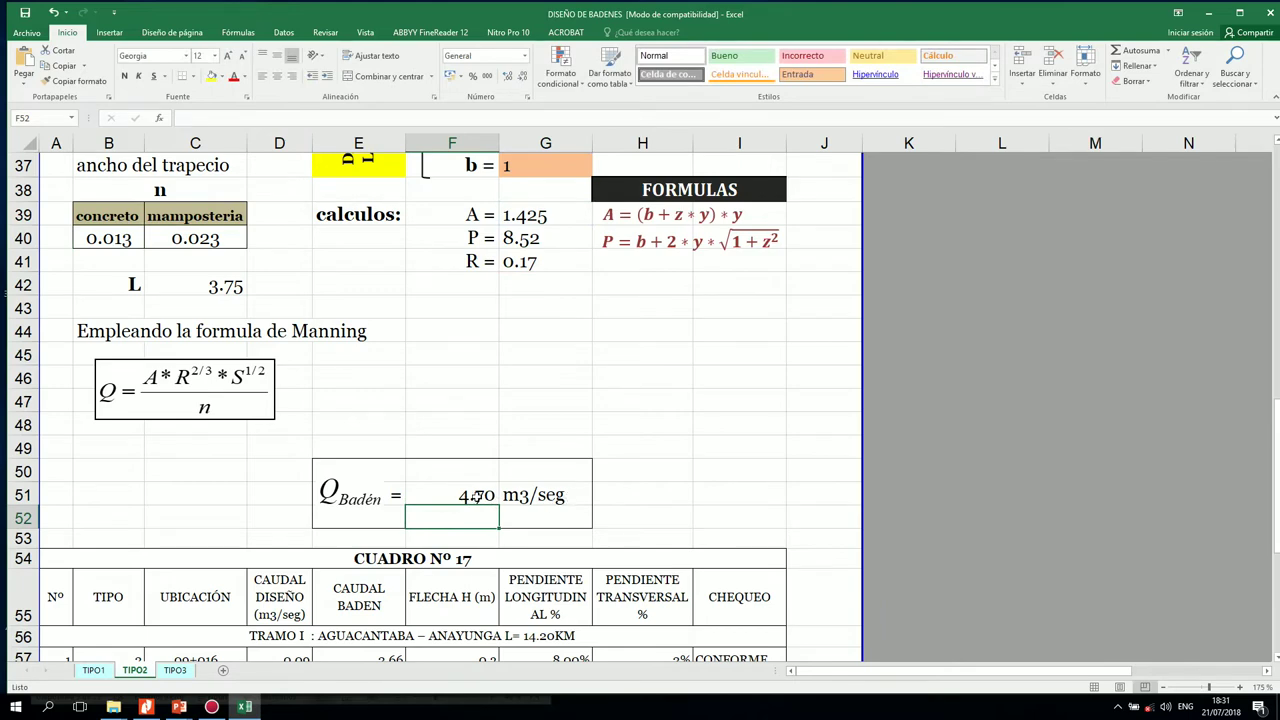
Inspect the CAUDAL BADEN formula in E57 and check which roughness cell the CUADRO Nº 17 discharges use
scroll(609, 490, down, 4)
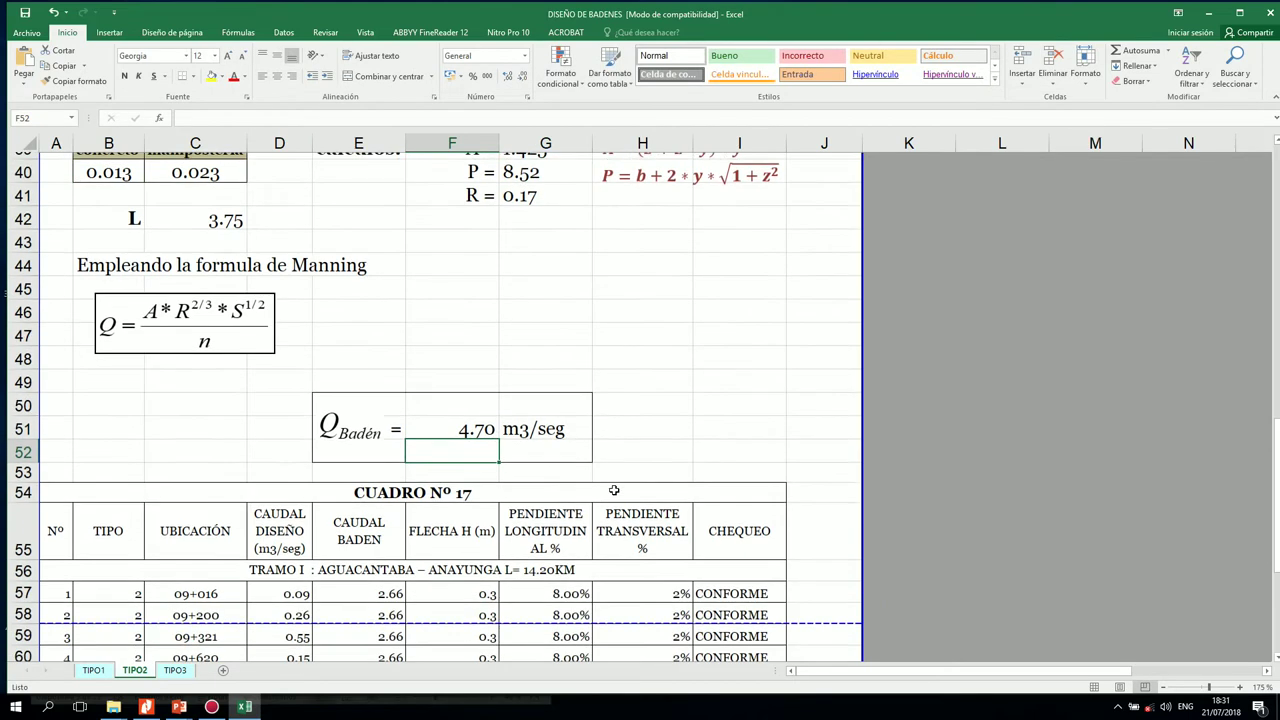
scroll(615, 488, up, 2)
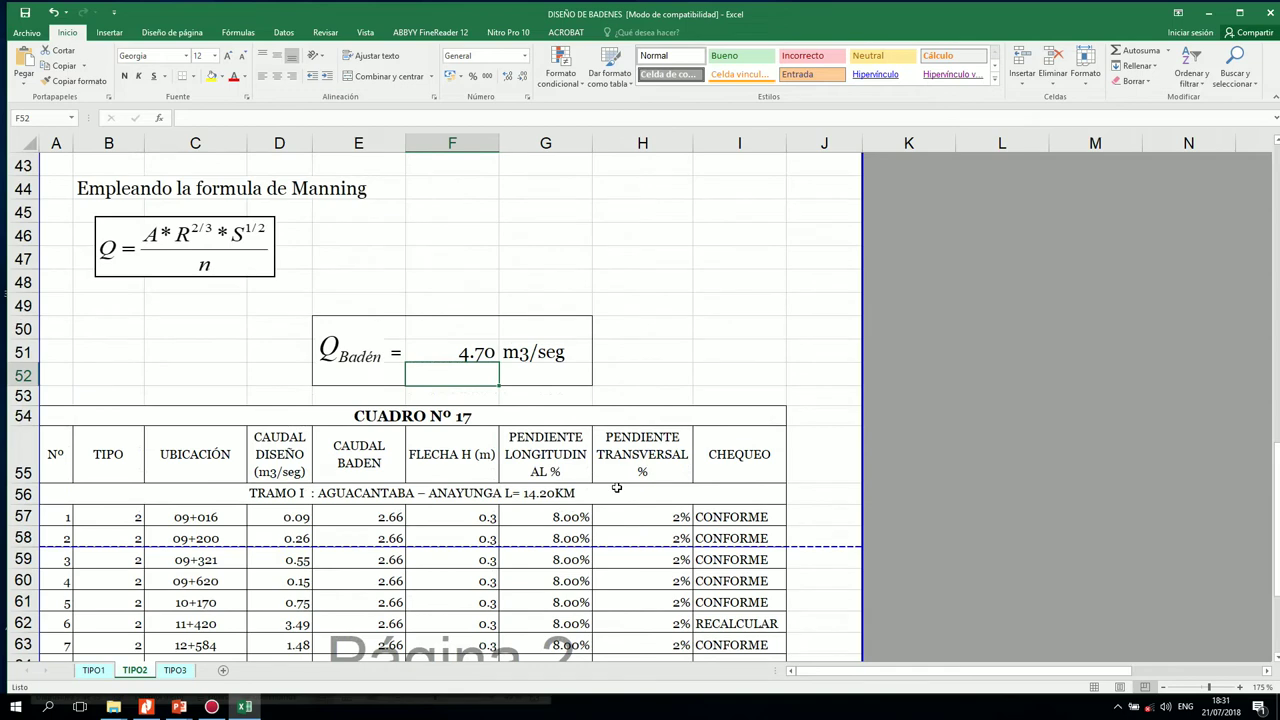
scroll(463, 416, down, 1)
click(396, 447)
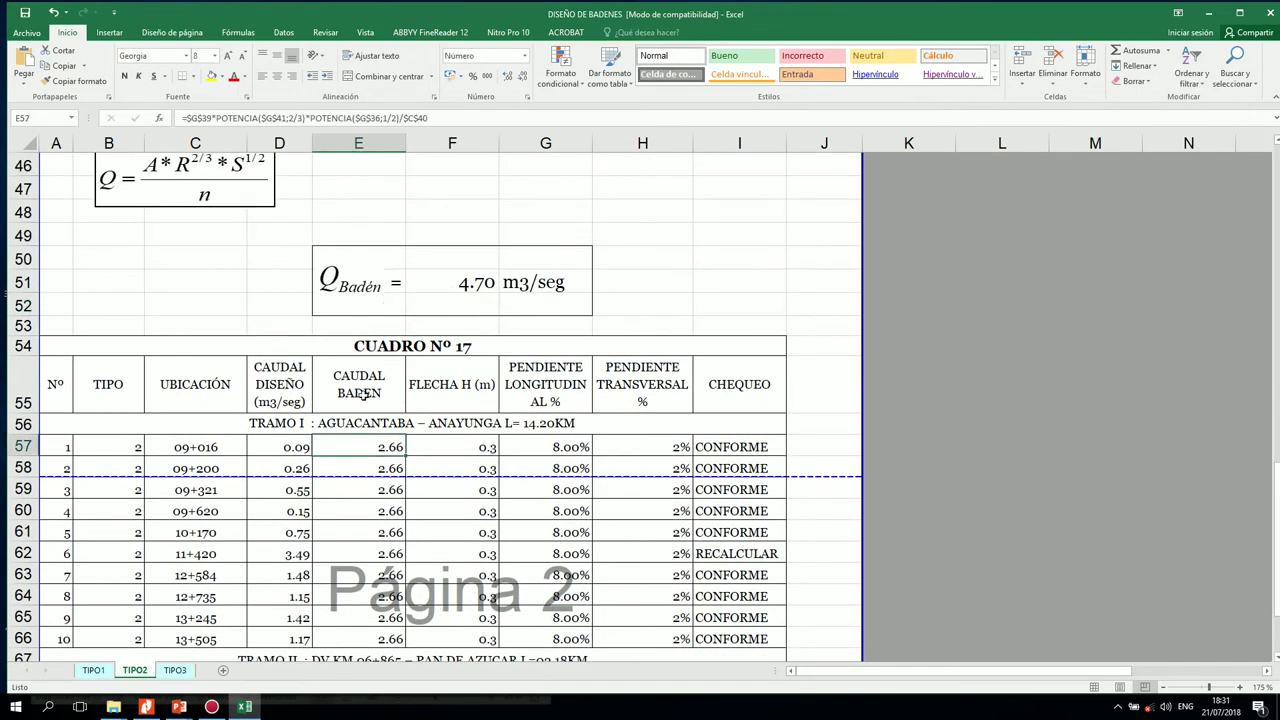
scroll(279, 562, down, 2)
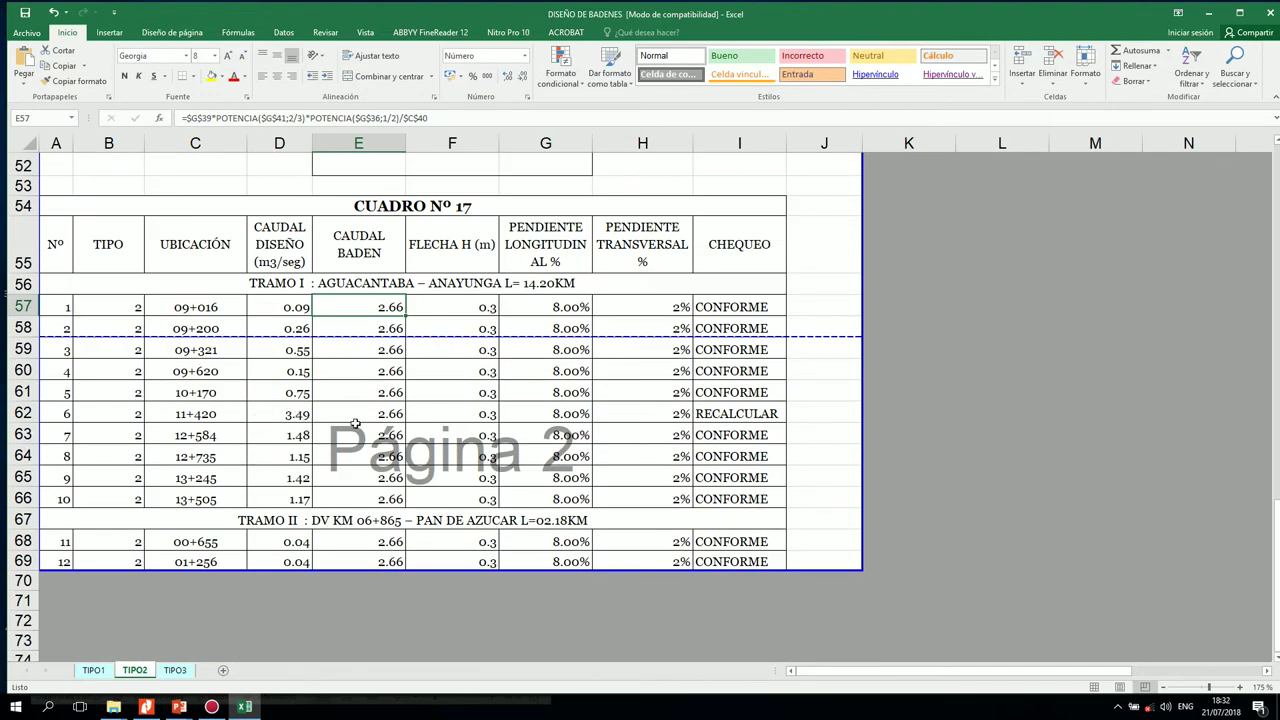
scroll(708, 436, up, 1)
scroll(458, 445, up, 1)
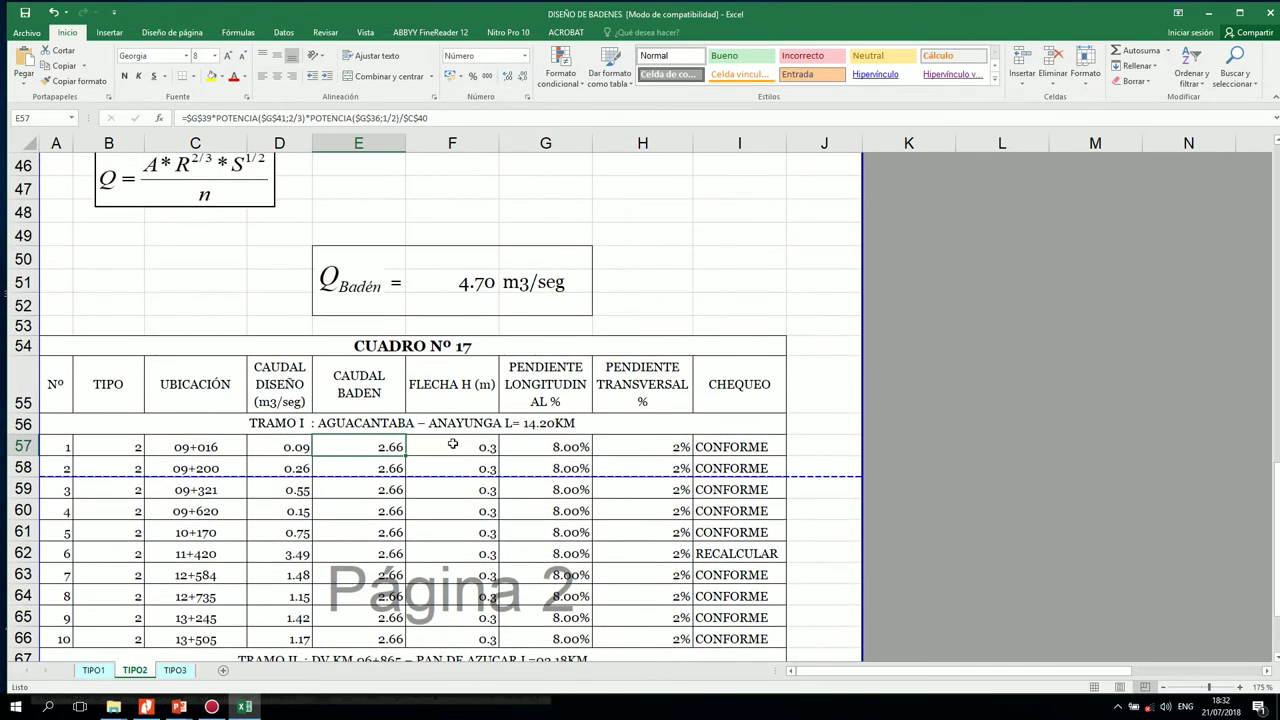
Restore the mamposteria coefficient in C40 as the divisor of the discharge formula in F51
scroll(437, 443, up, 5)
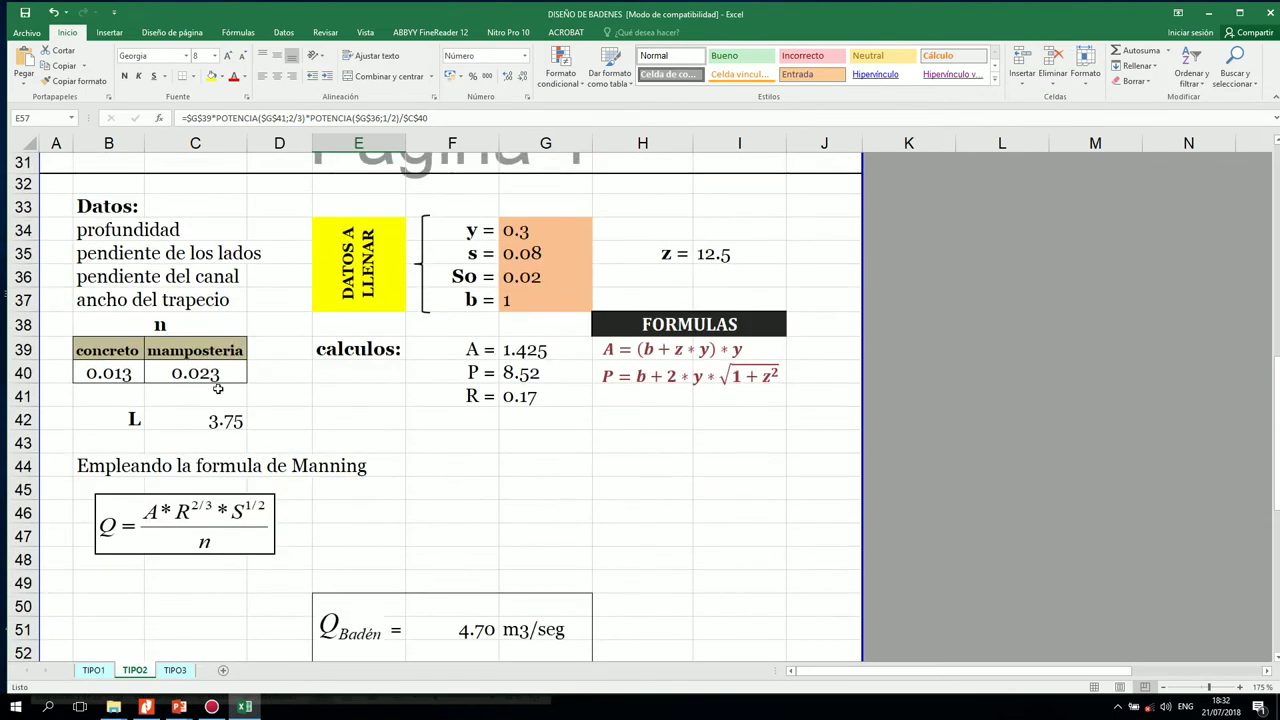
click(476, 620)
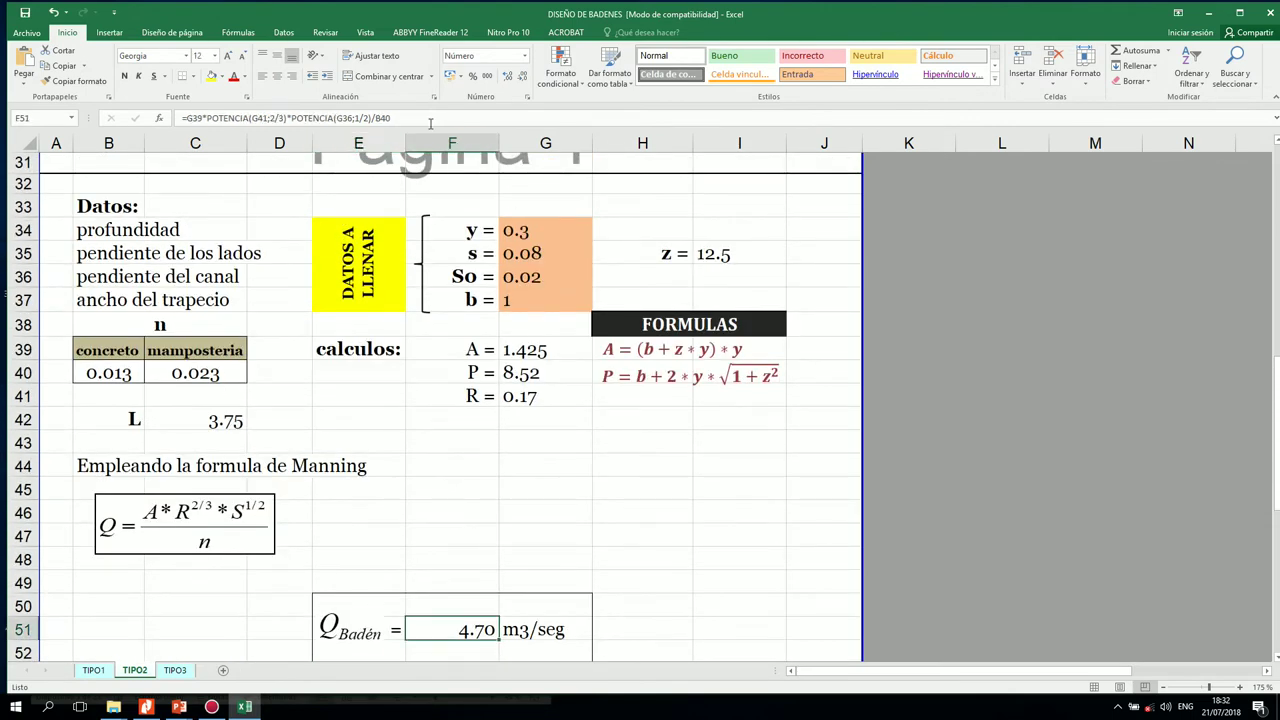
click(423, 118)
key(BackSpace)
key(BackSpace)
key(BackSpace)
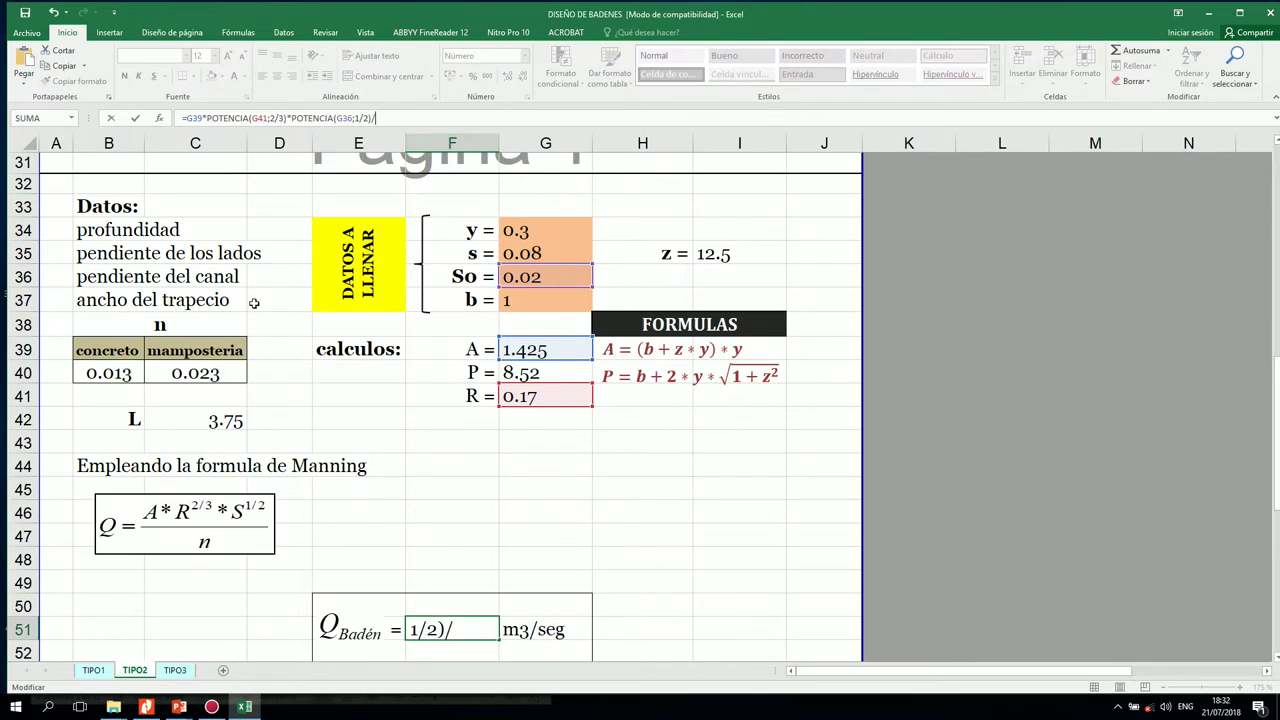
click(213, 373)
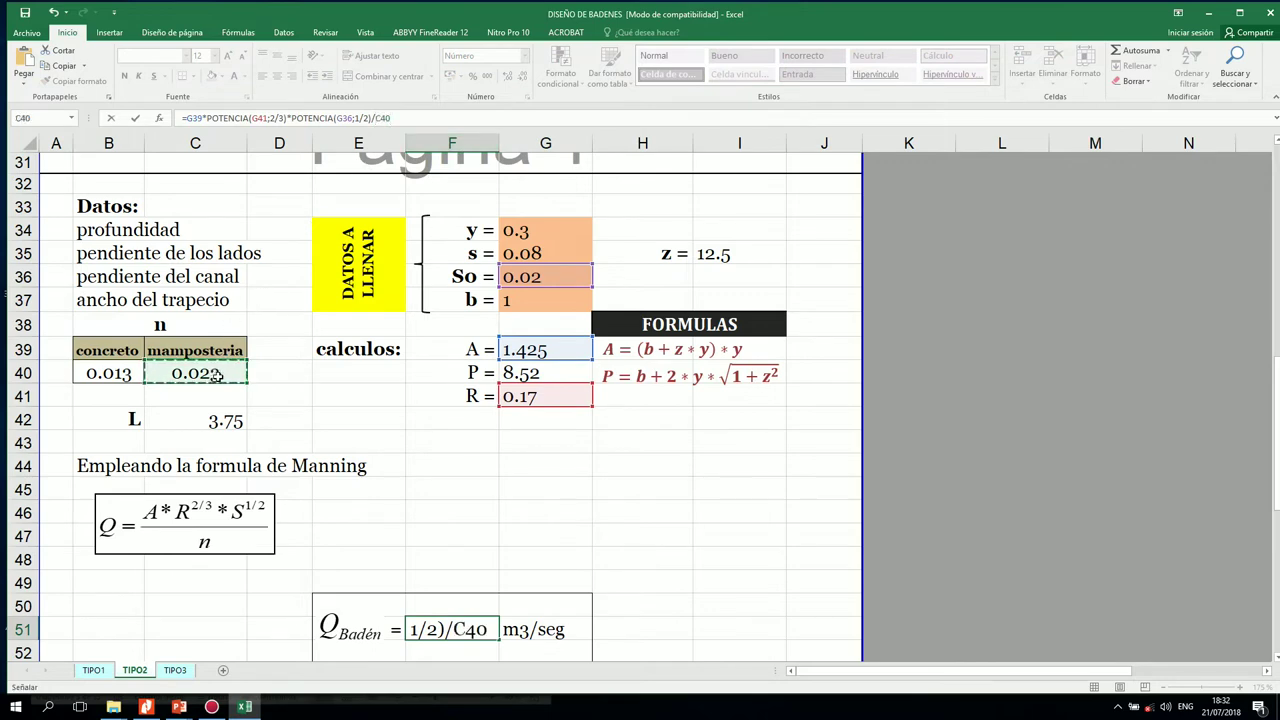
key(Return)
Look over the CUADRO Nº 17 checks, the Manning calculation and the trapezoidal baden dimension drawing on the TIPO2 sheet
scroll(640, 505, down, 5)
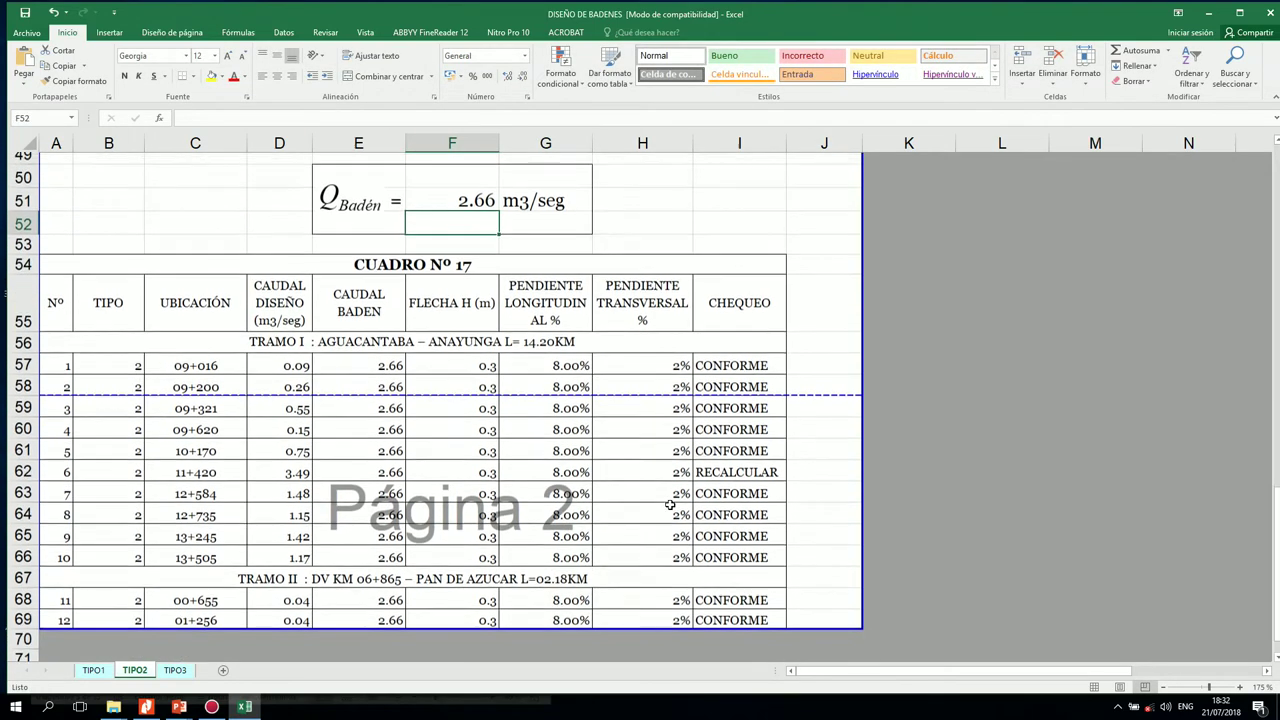
scroll(669, 505, down, 2)
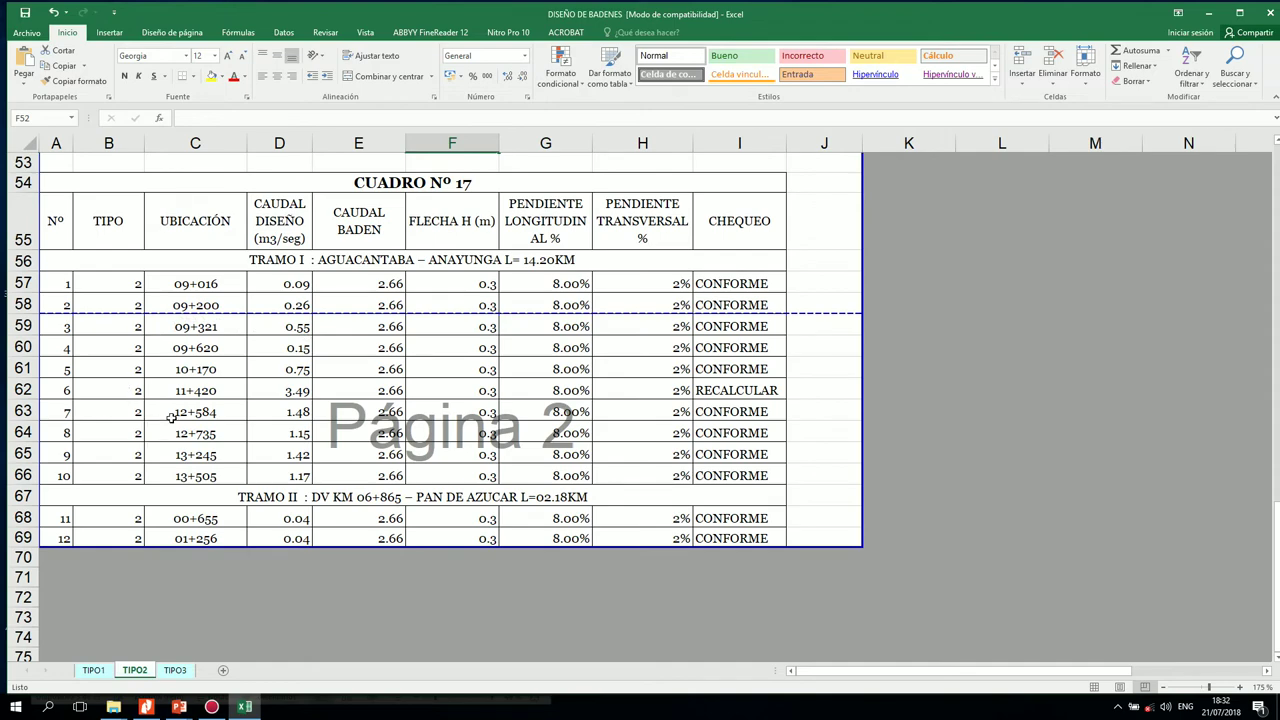
scroll(810, 486, up, 13)
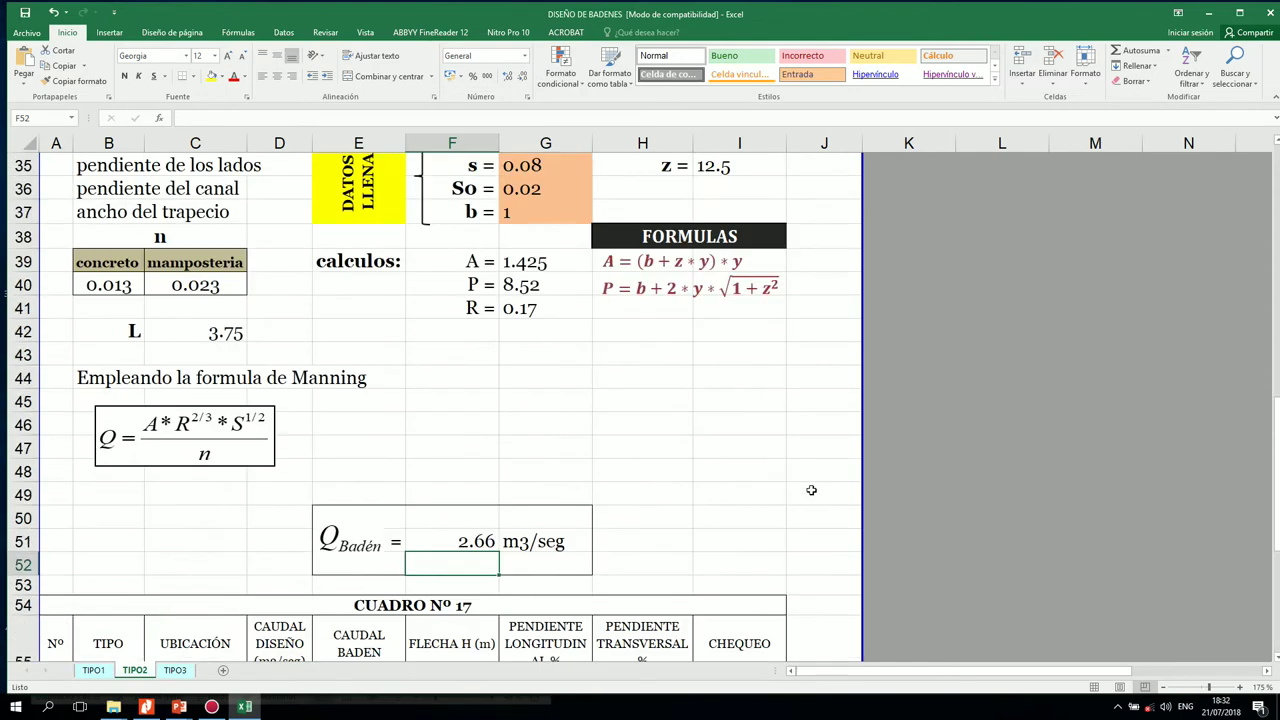
scroll(815, 492, up, 4)
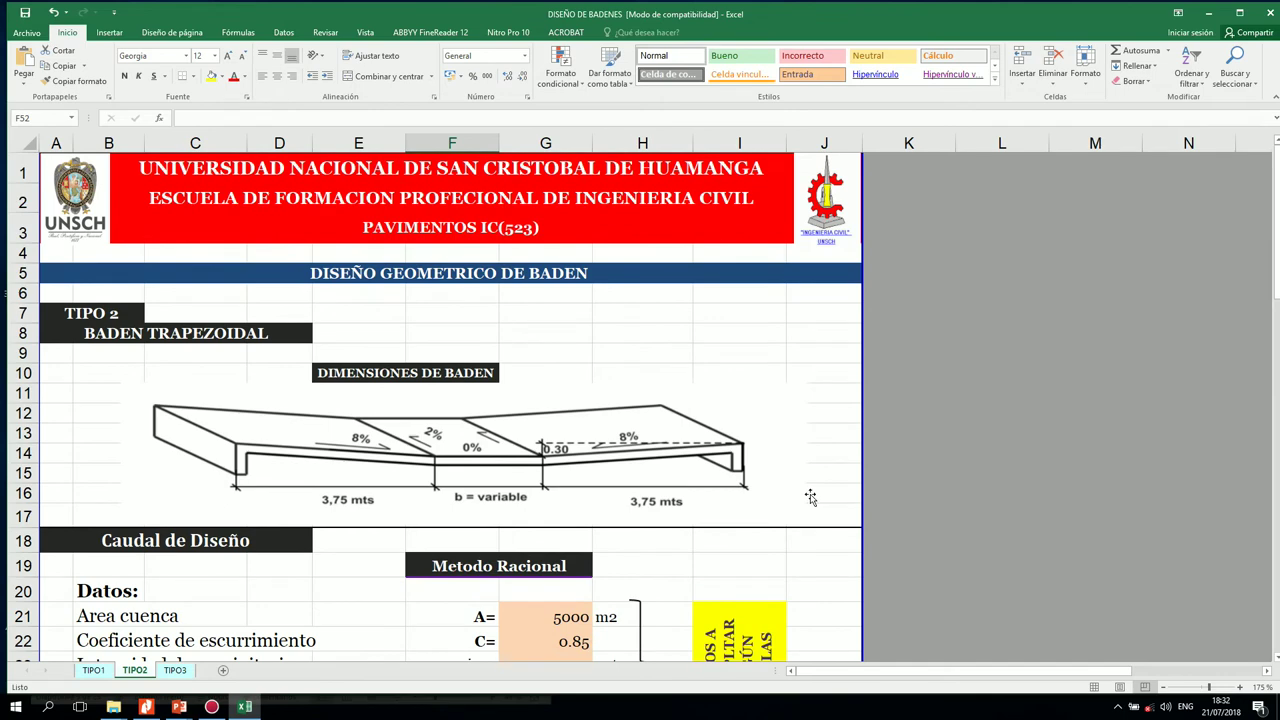
scroll(809, 497, down, 3)
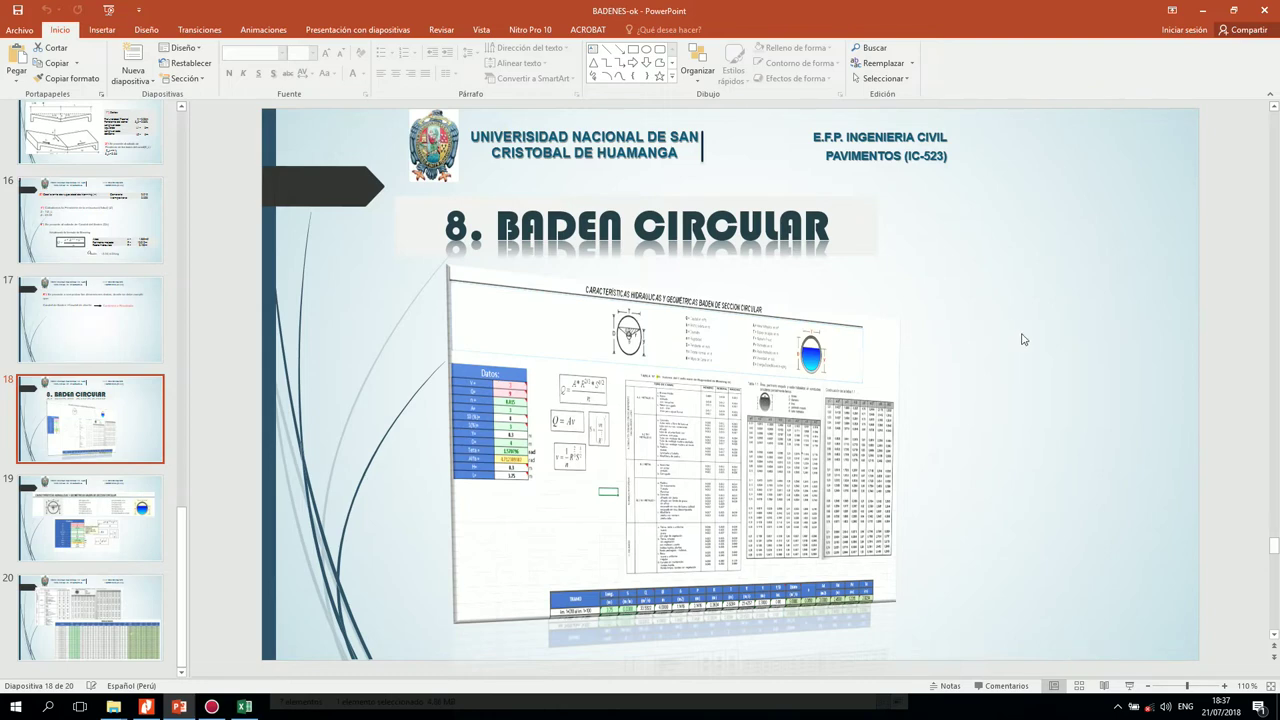
View slides 19 and 20 about the circular baden in PowerPoint and switch to the circular workbook in Excel
click(135, 503)
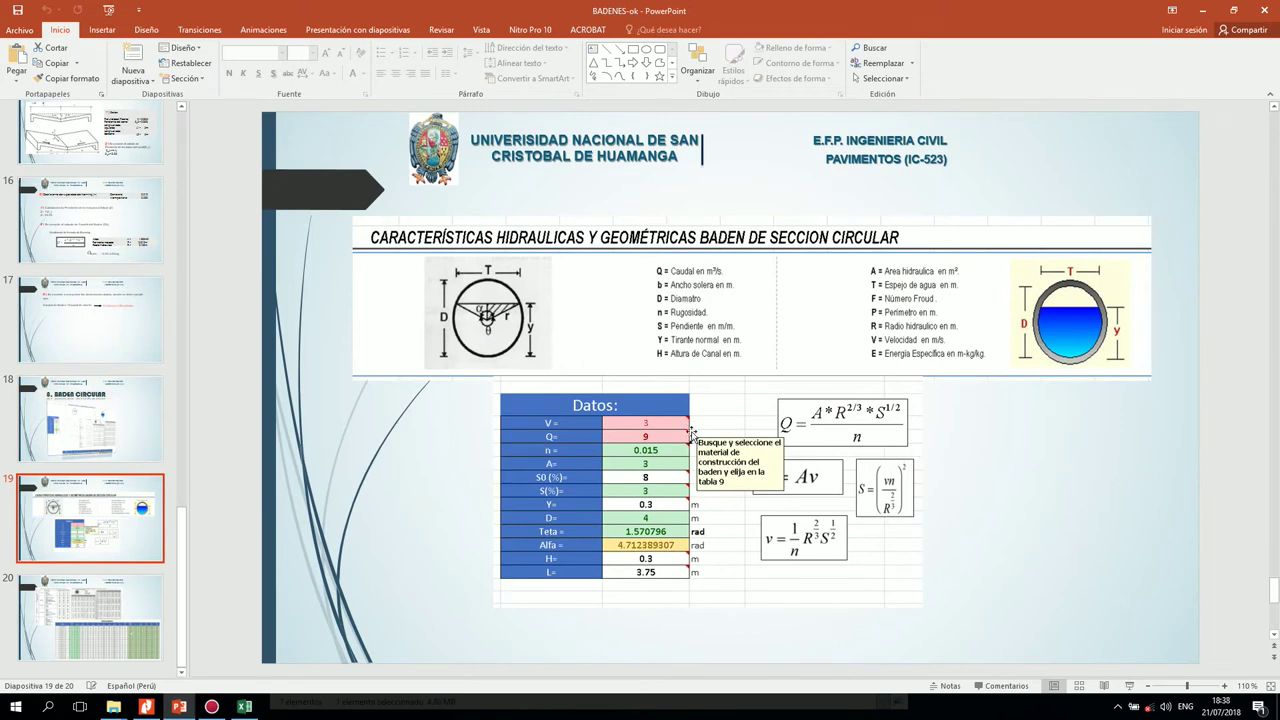
click(152, 590)
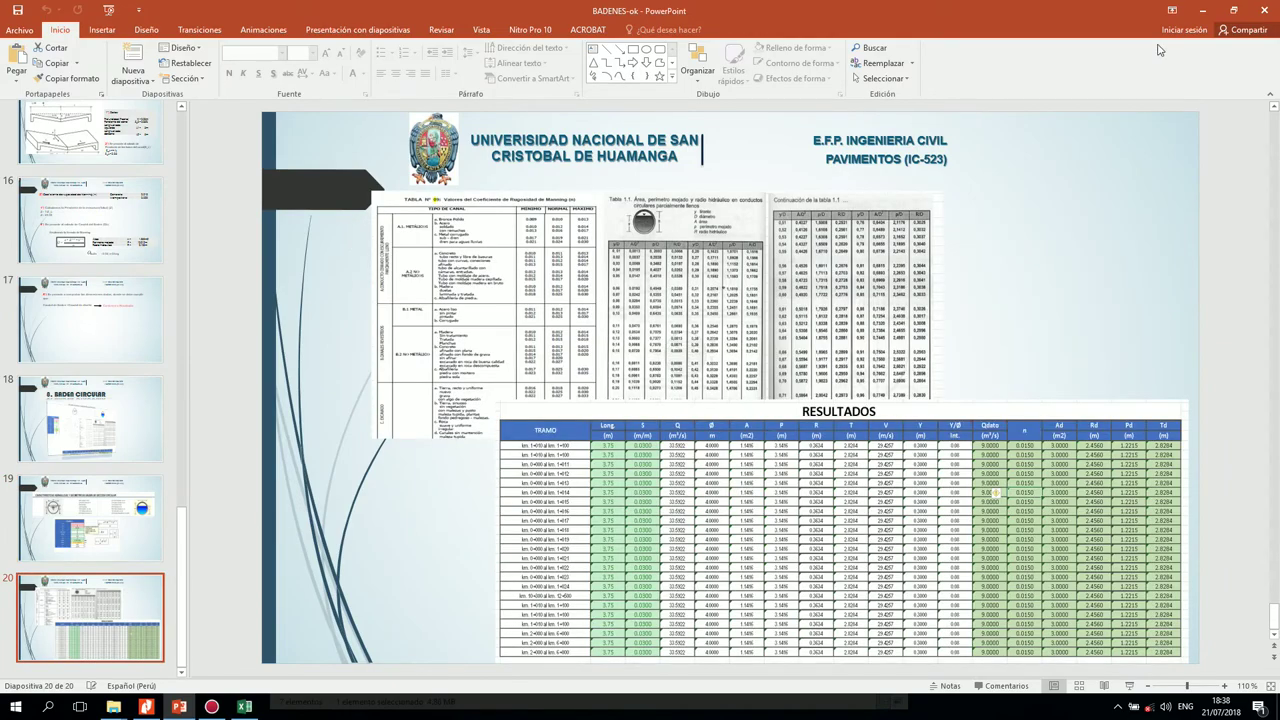
click(1203, 10)
drag(733, 30, 767, 26)
drag(931, 680, 787, 690)
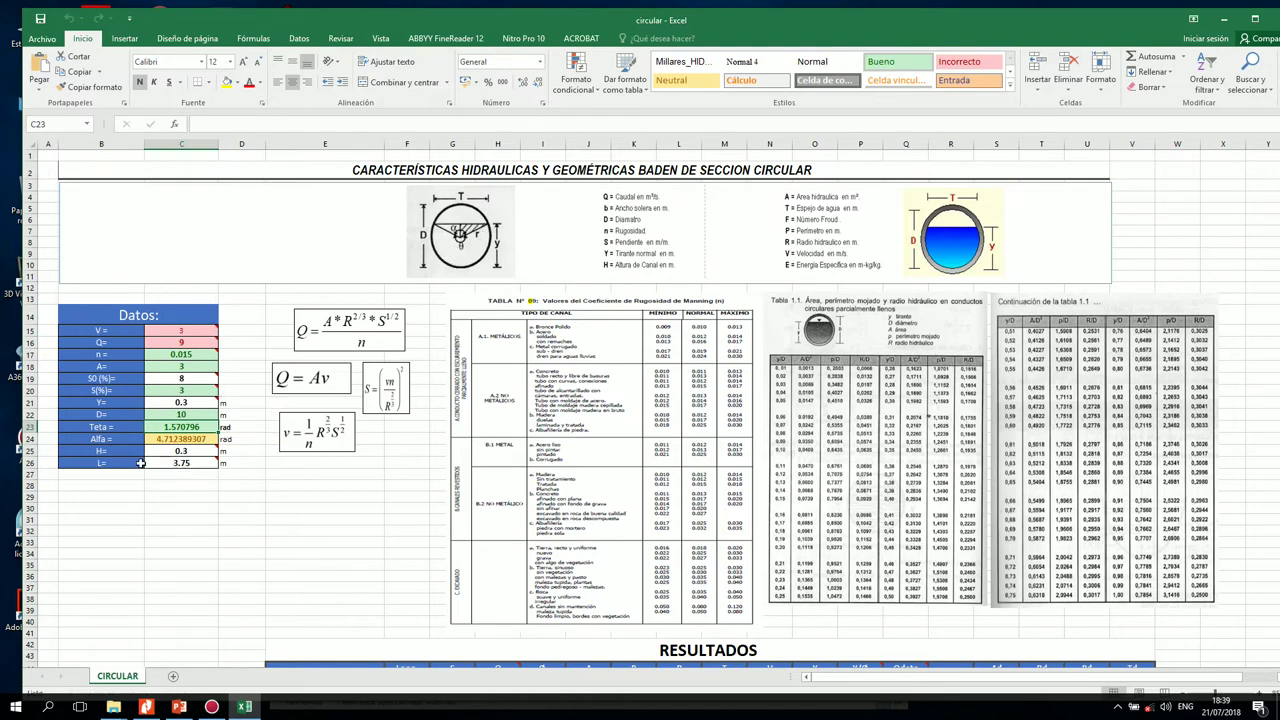
Examine the layout of the CIRCULAR sheet, from the Datos block and reference tables to the RESULTADOS table
mouse_move(154, 462)
scroll(838, 333, down, 1)
scroll(730, 475, down, 10)
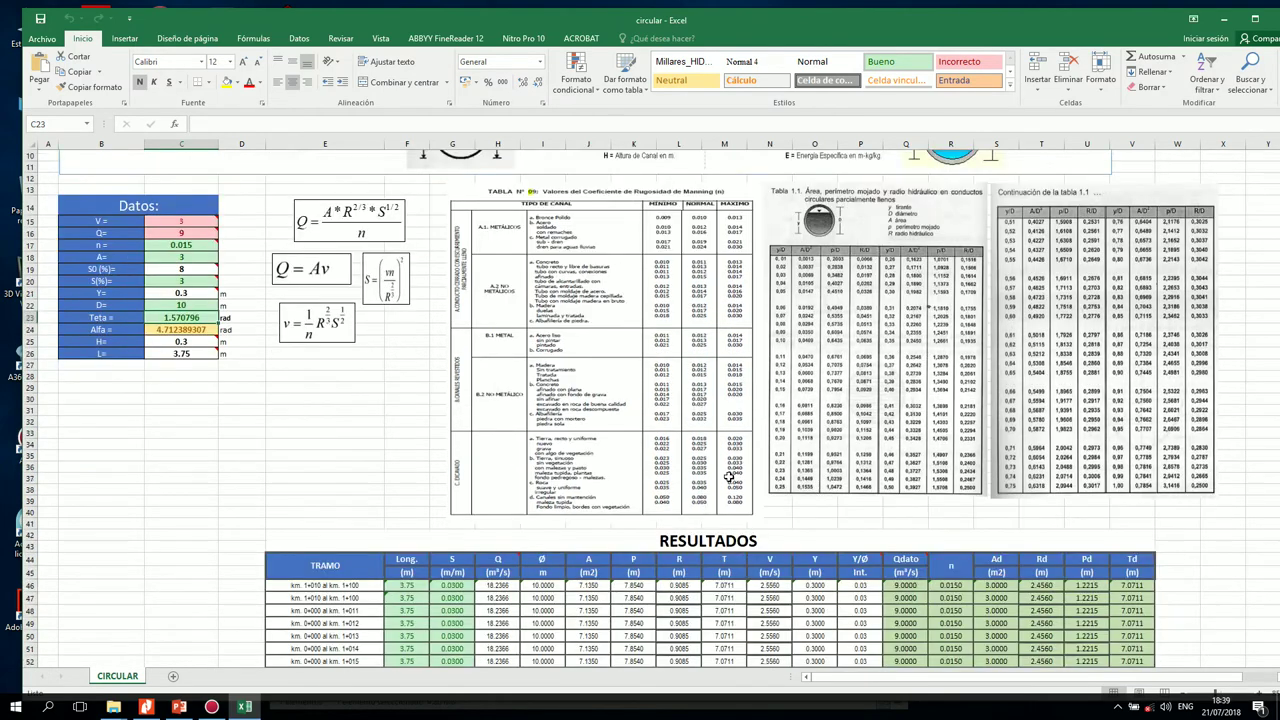
scroll(725, 476, up, 7)
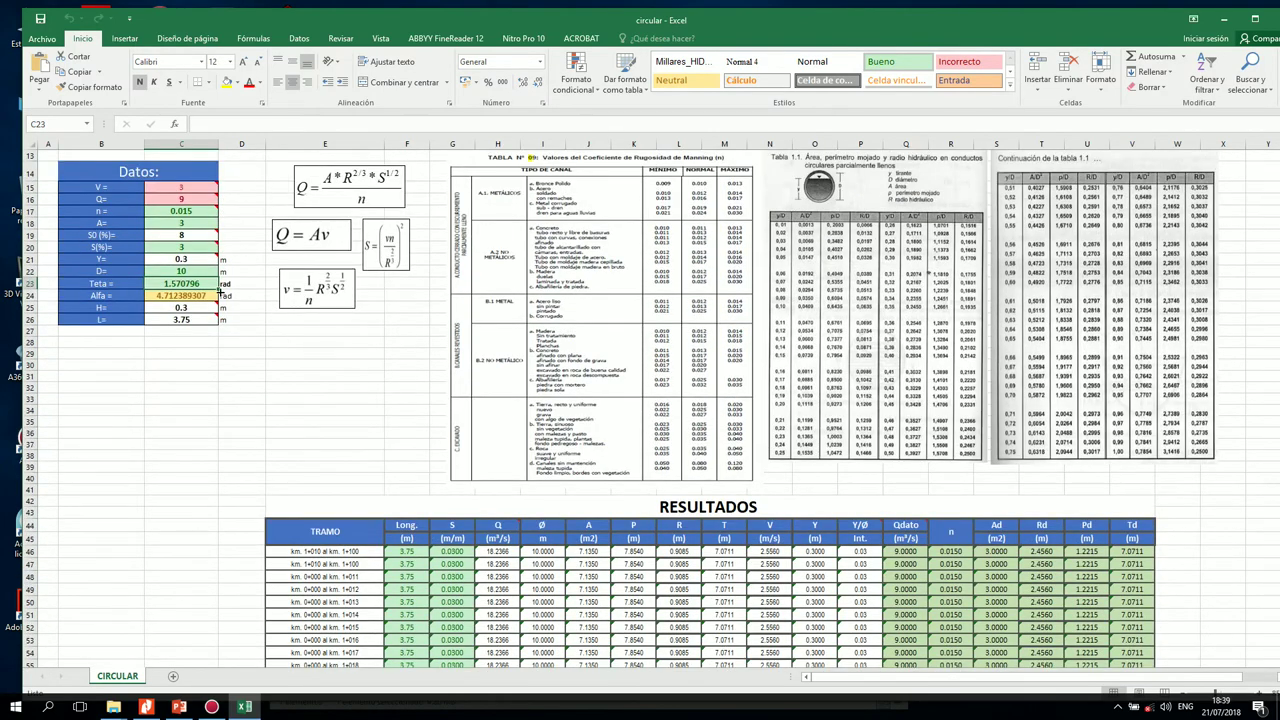
Inspect the Datos inputs and their comments for velocity, roughness and depth against the Manning roughness values in Tabla Nº 09
scroll(194, 198, up, 1)
click(193, 220)
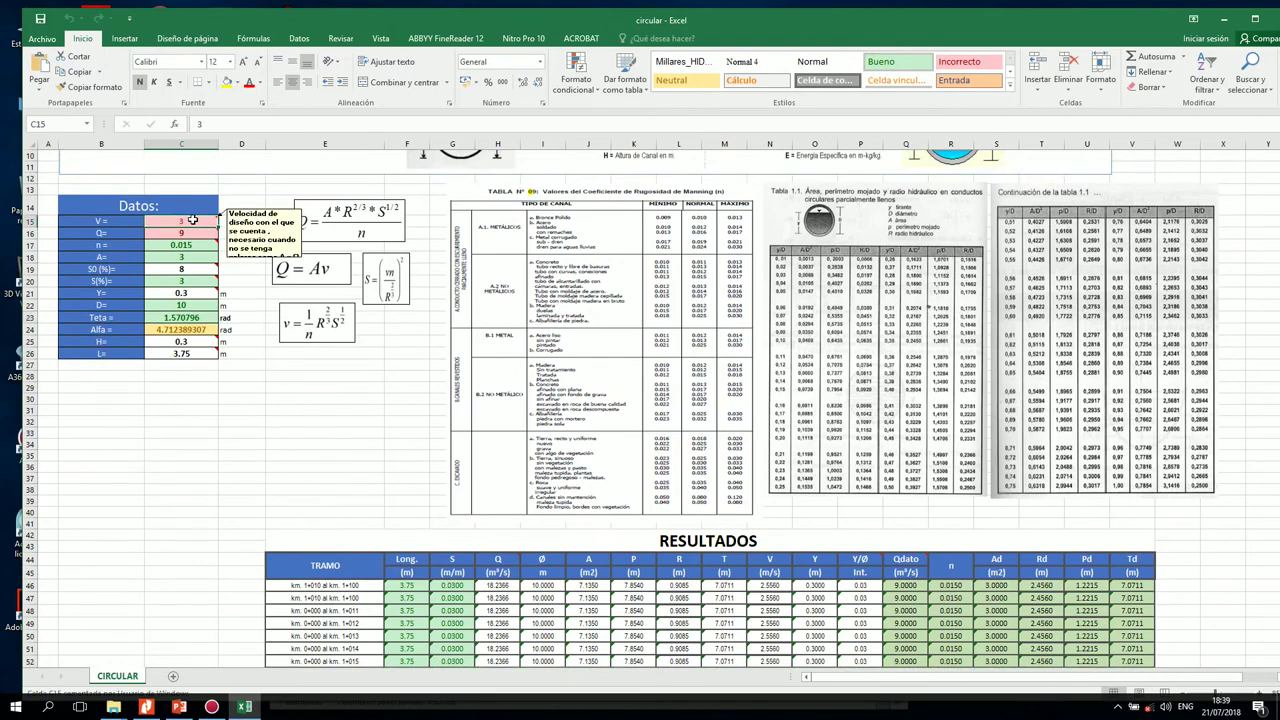
mouse_move(190, 237)
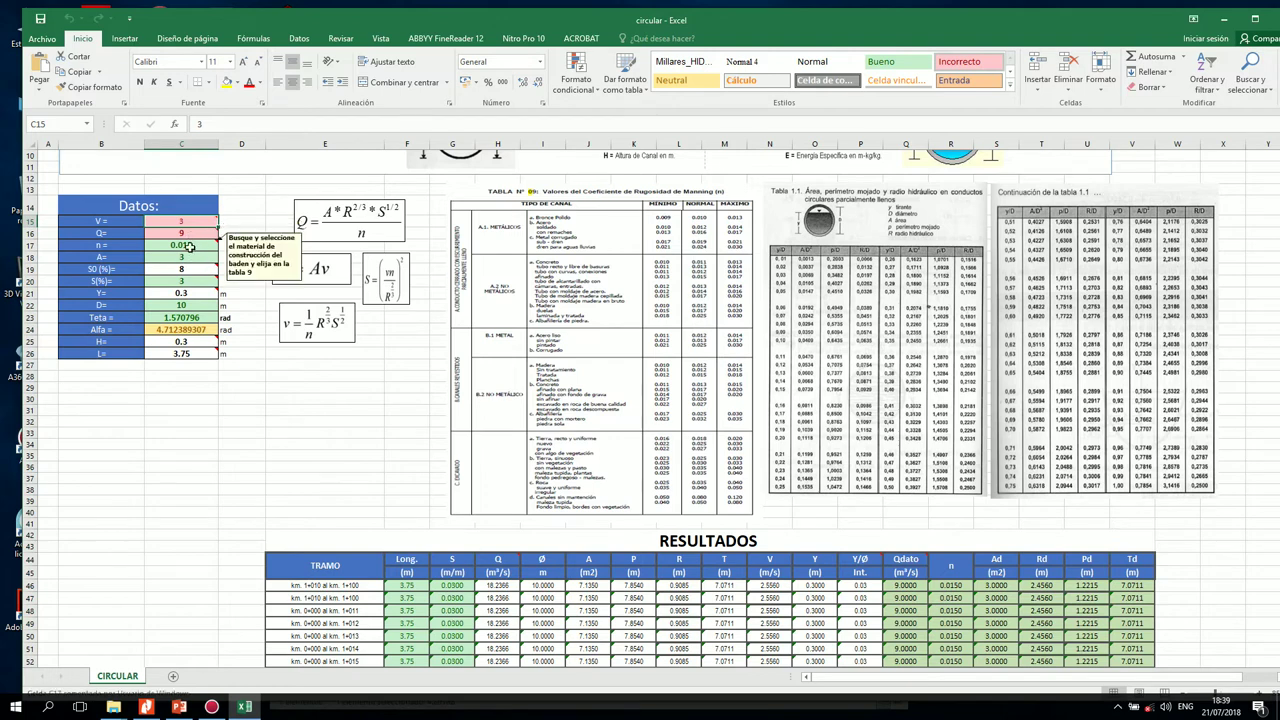
click(612, 330)
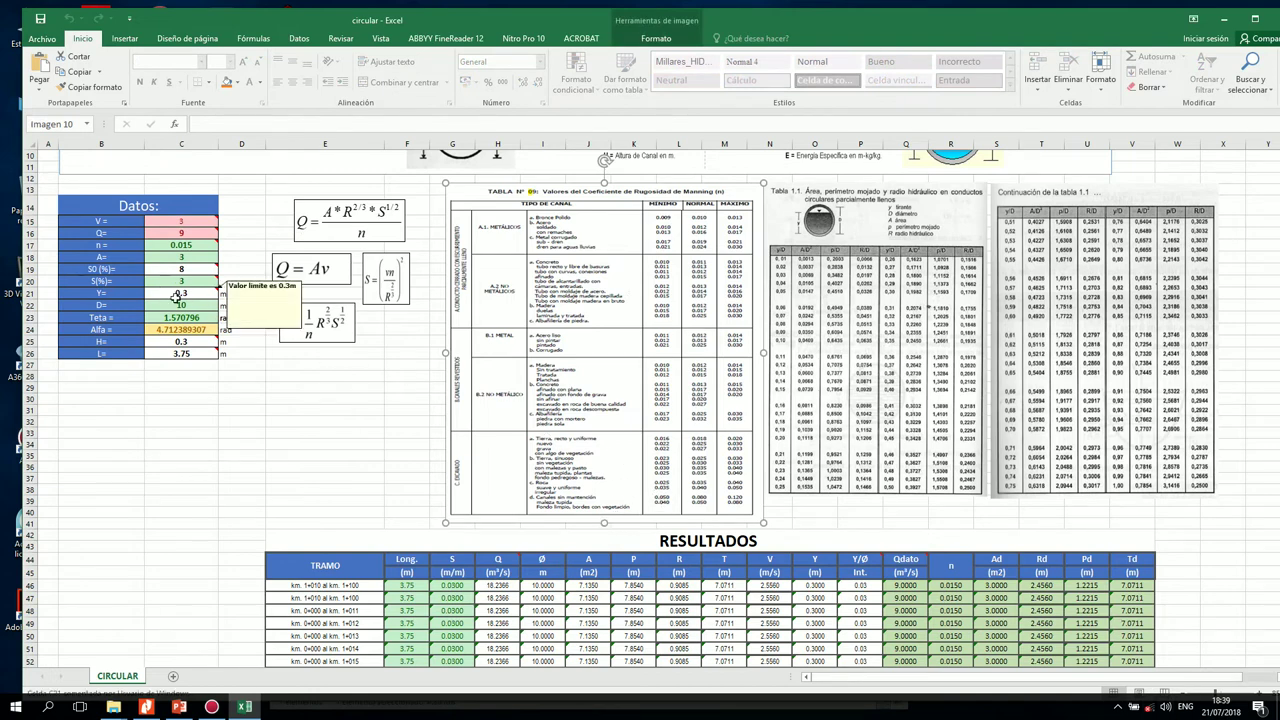
click(193, 222)
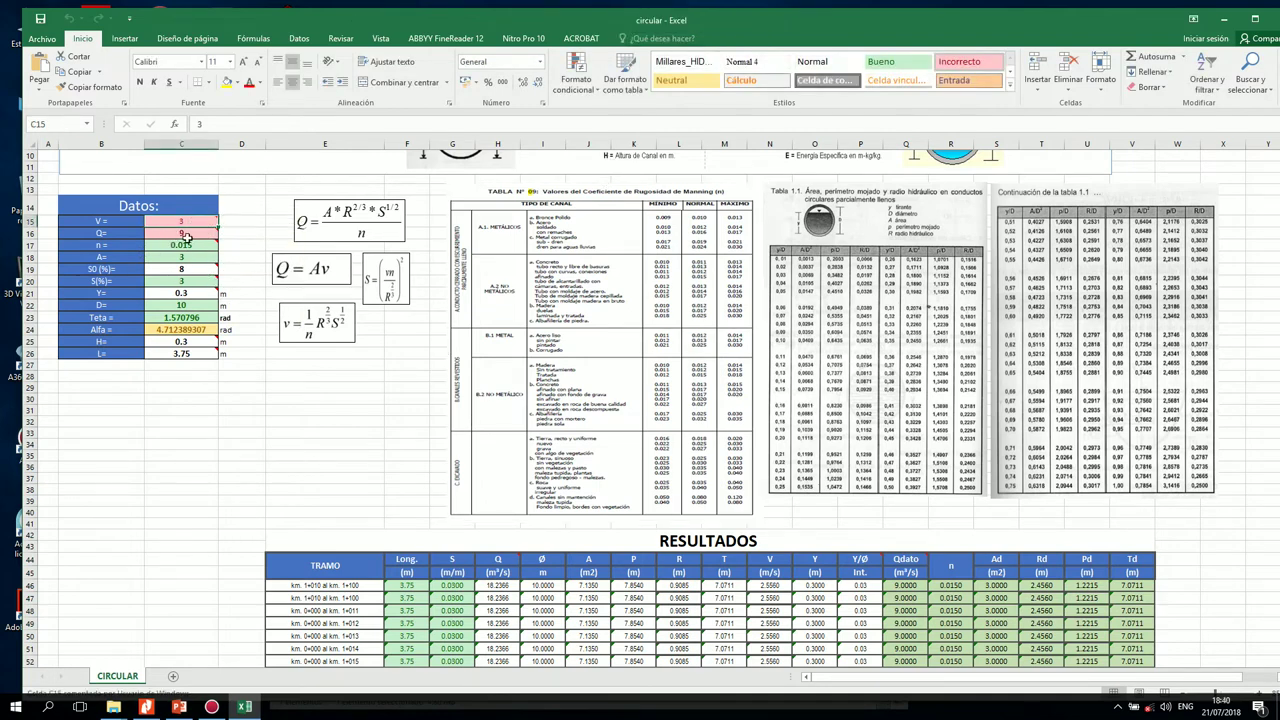
mouse_move(205, 236)
scroll(419, 354, down, 5)
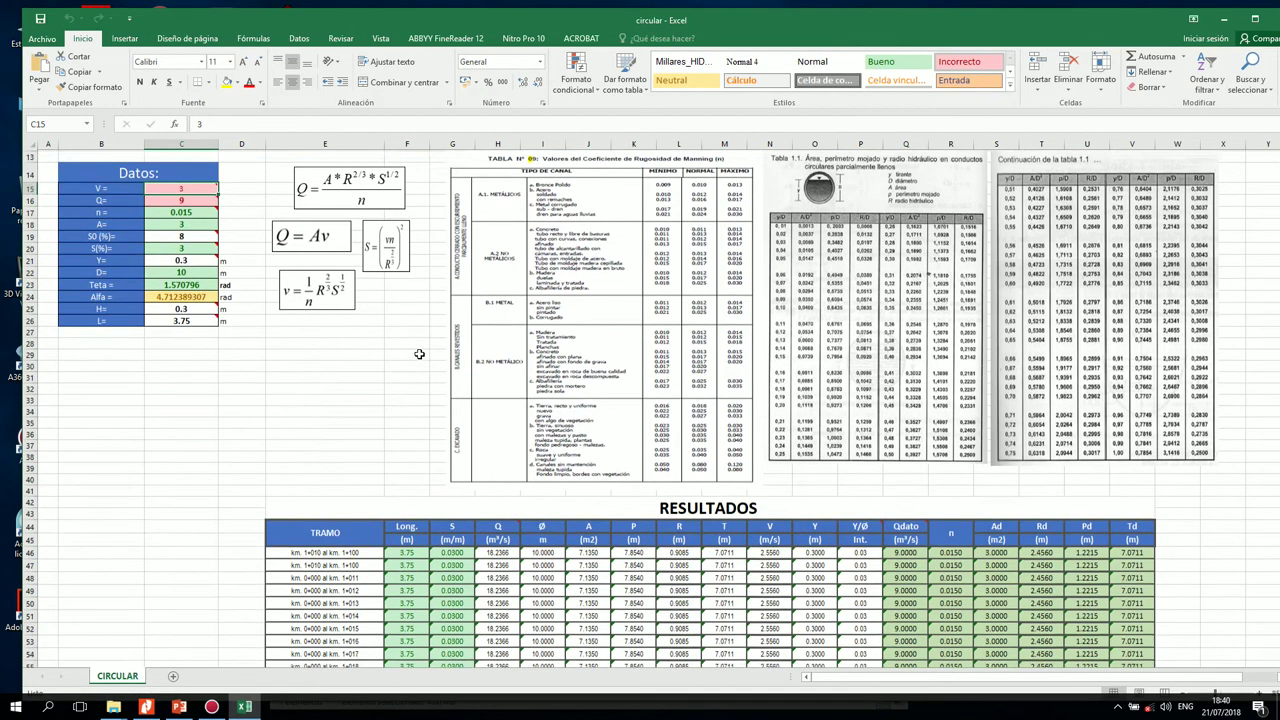
Compare the Datos inputs with the columns of the RESULTADOS table on the CIRCULAR sheet
scroll(290, 320, up, 5)
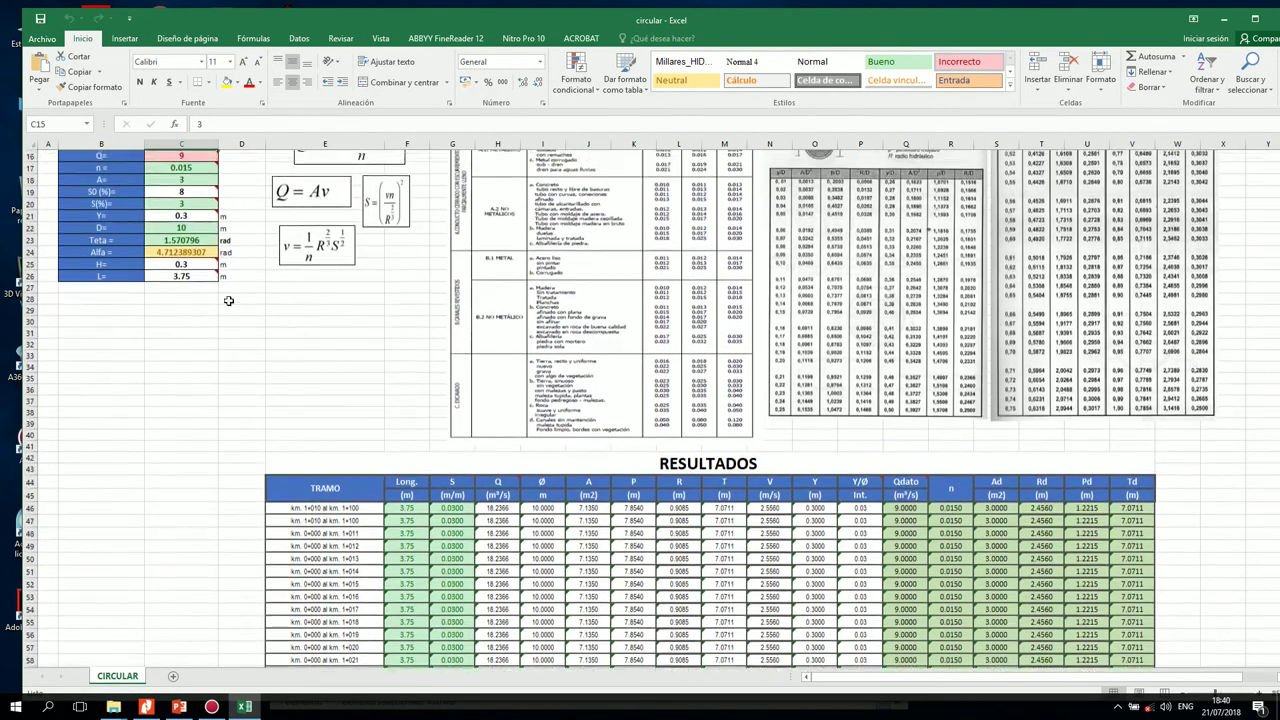
mouse_move(197, 277)
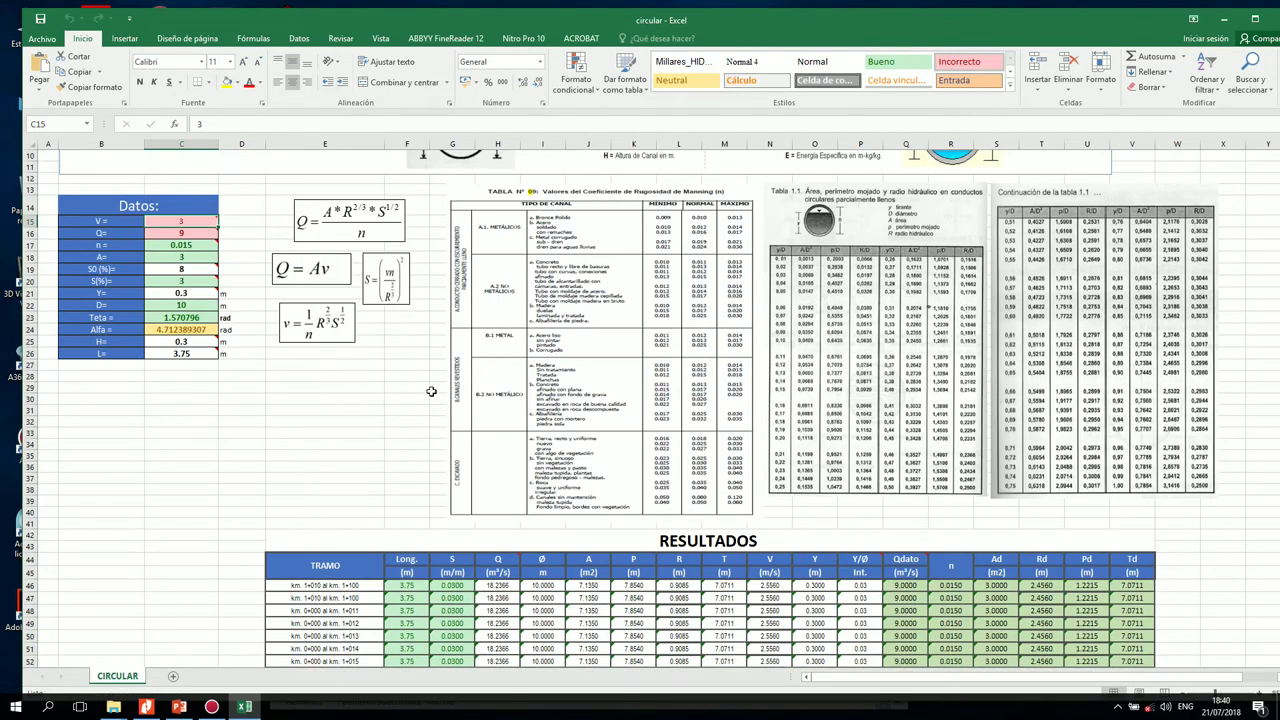
scroll(683, 447, down, 5)
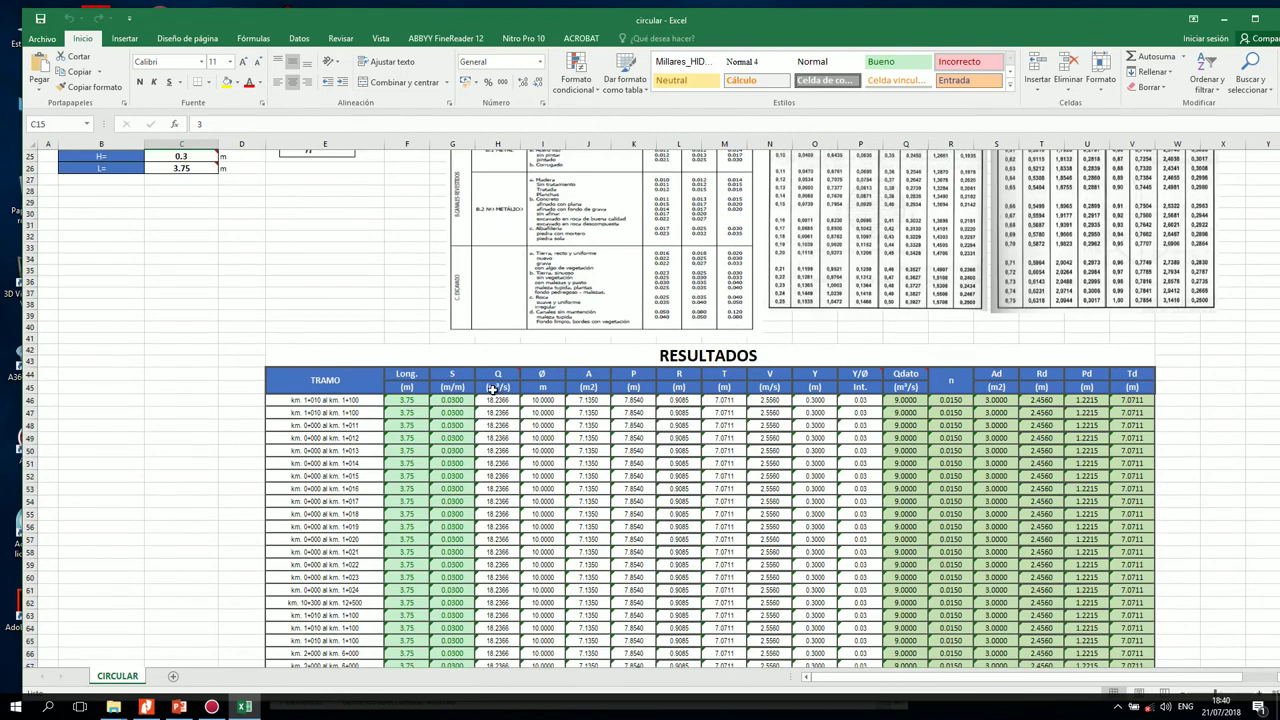
scroll(1228, 436, down, 2)
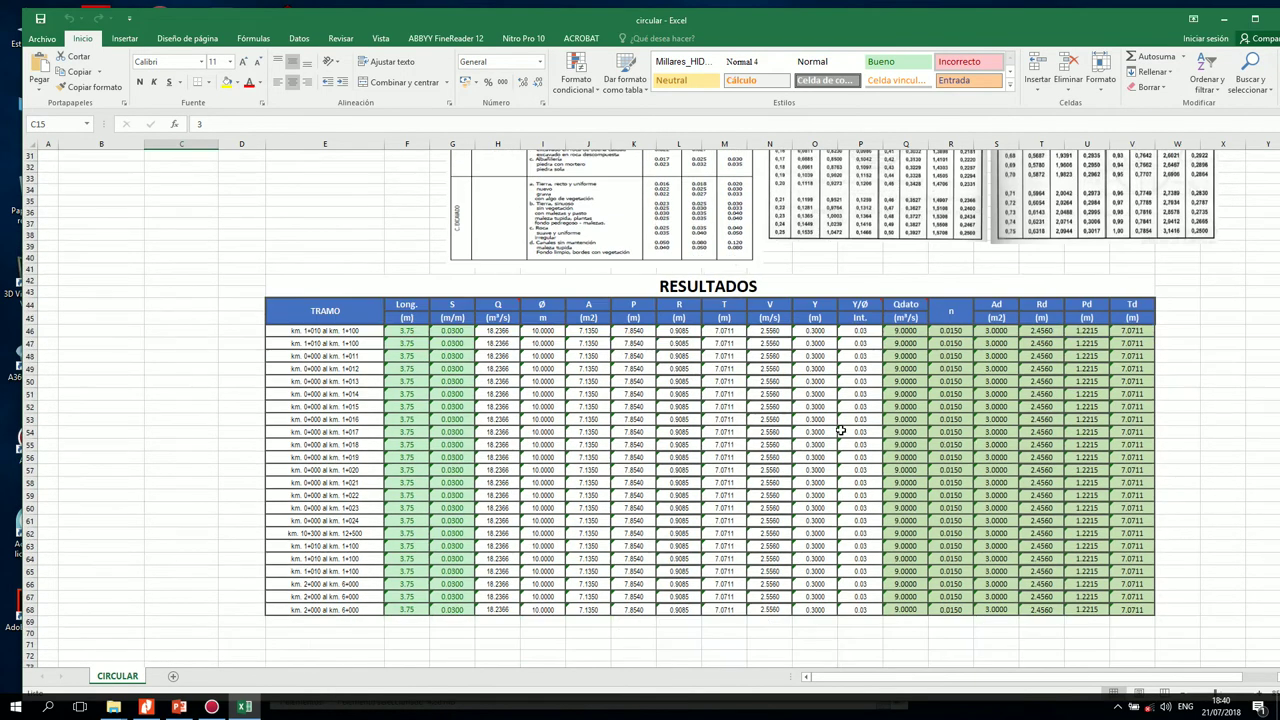
scroll(841, 431, up, 8)
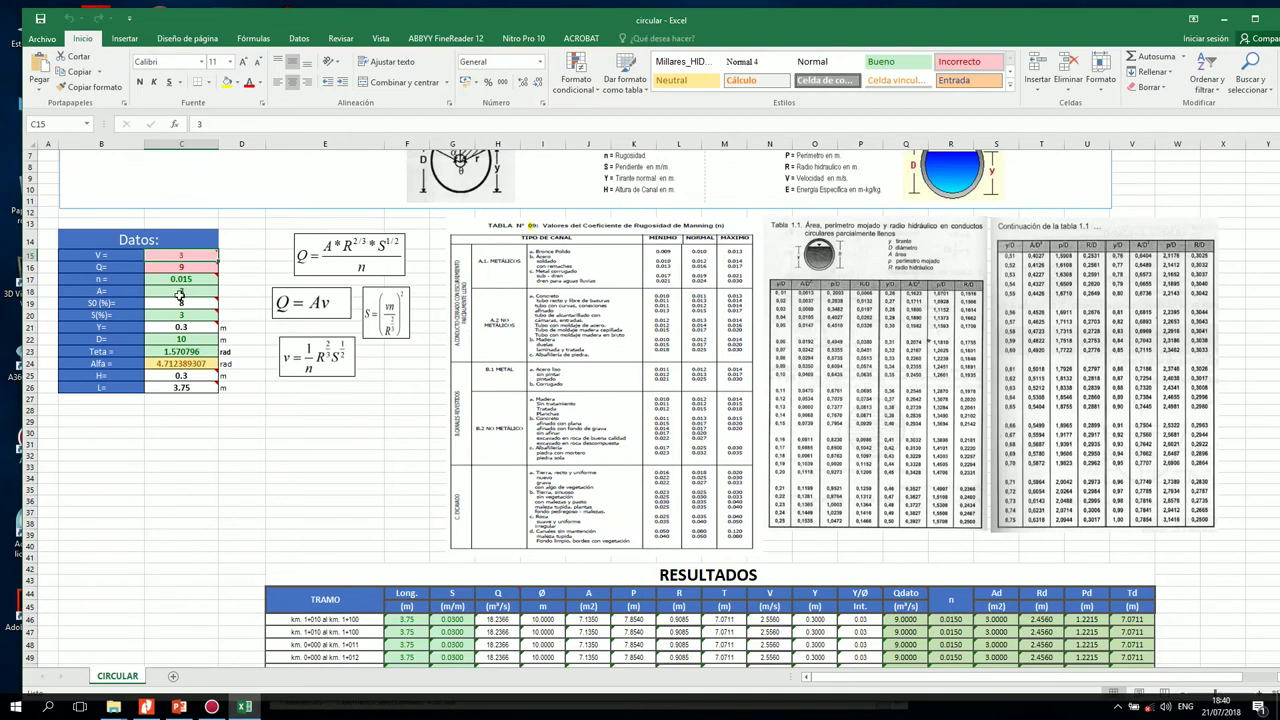
scroll(178, 291, down, 1)
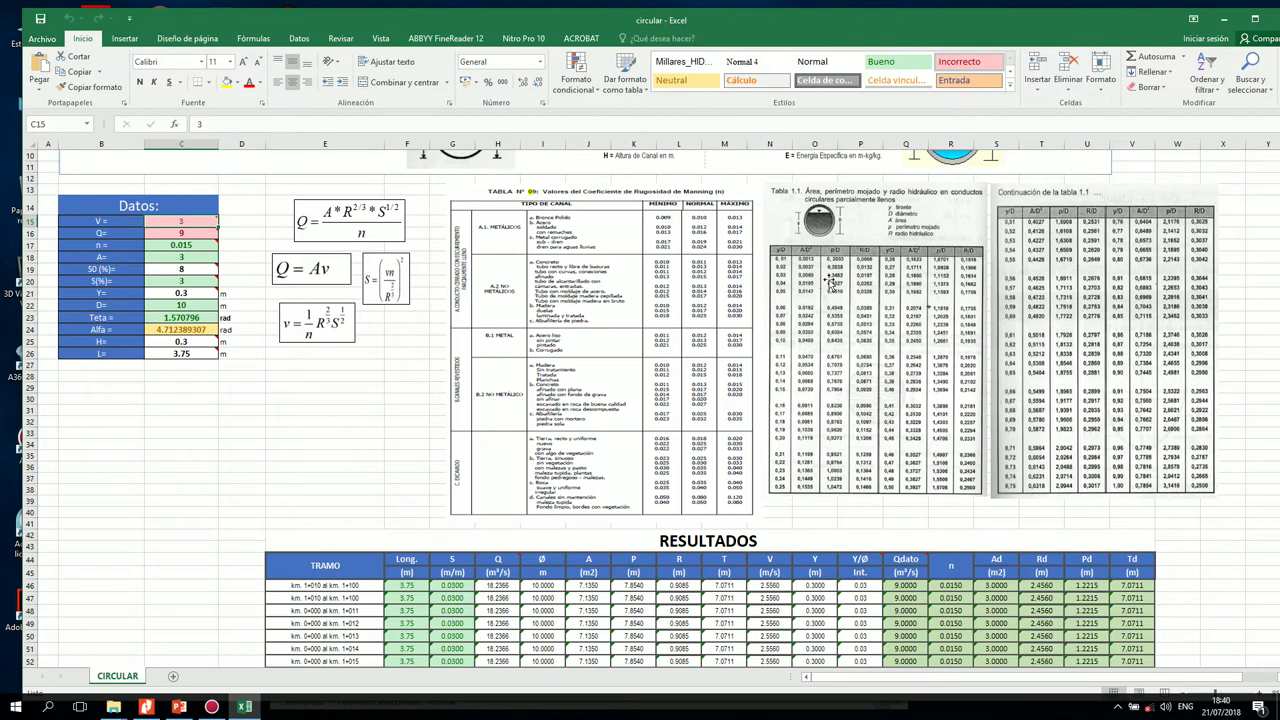
Examine Tabla 1.1 and its continuation for area, wetted perimeter and hydraulic radius of partially filled circular conduits
click(868, 452)
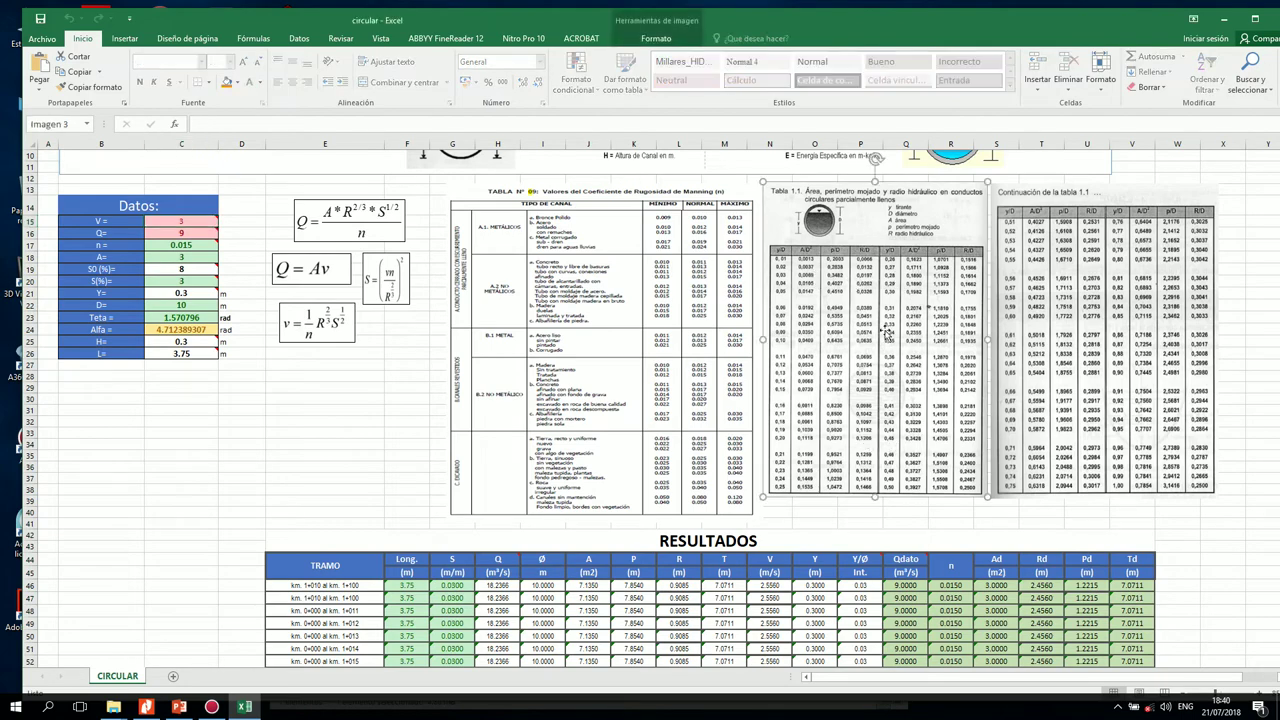
click(1160, 384)
scroll(688, 354, down, 2)
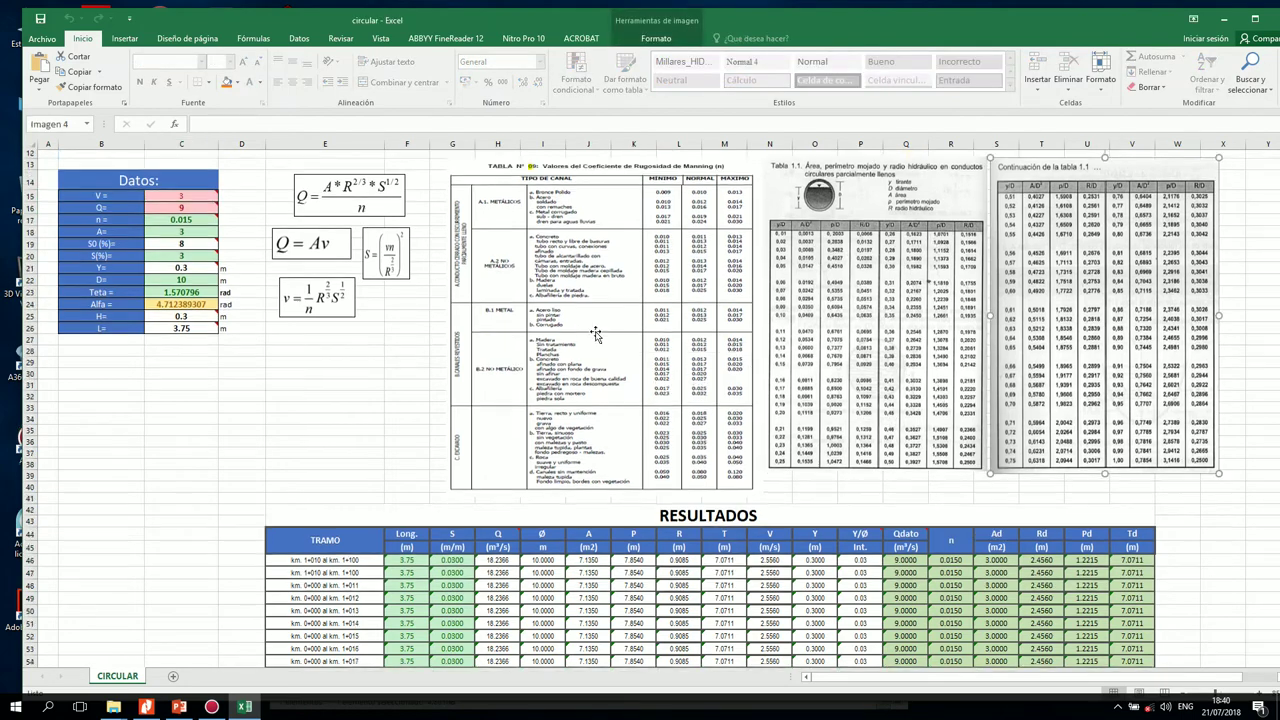
scroll(210, 192, up, 2)
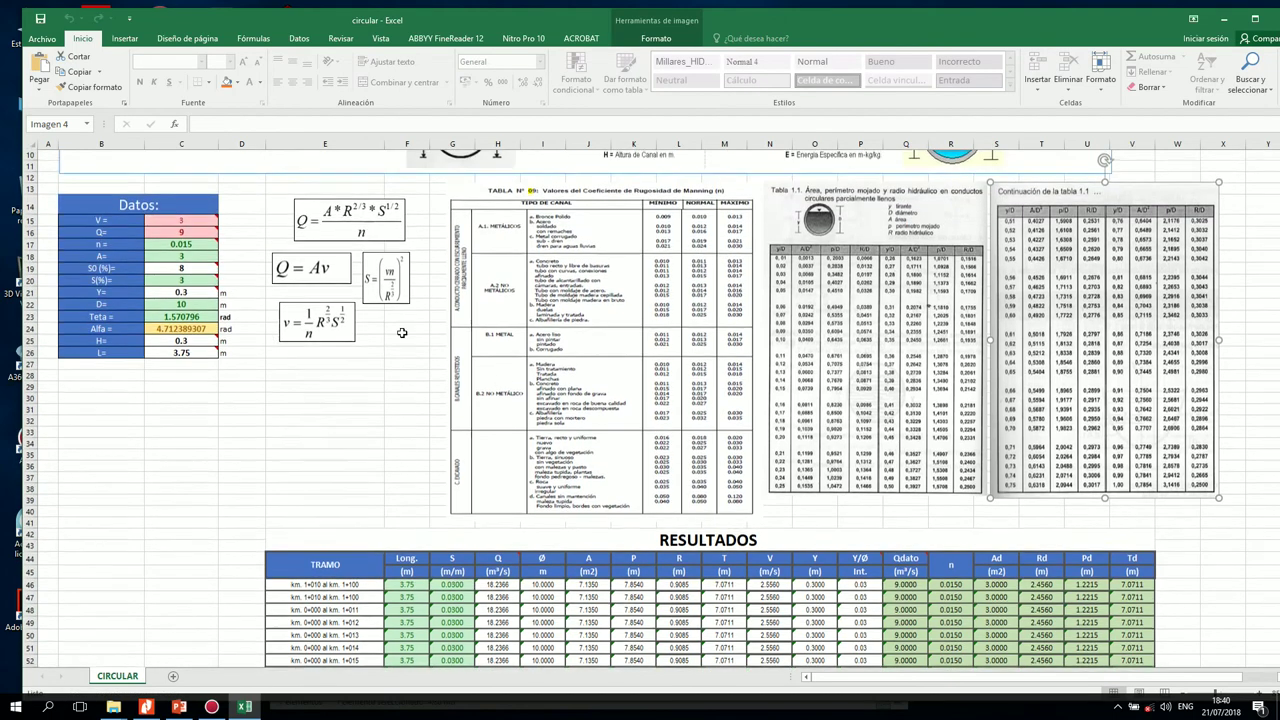
scroll(729, 463, down, 2)
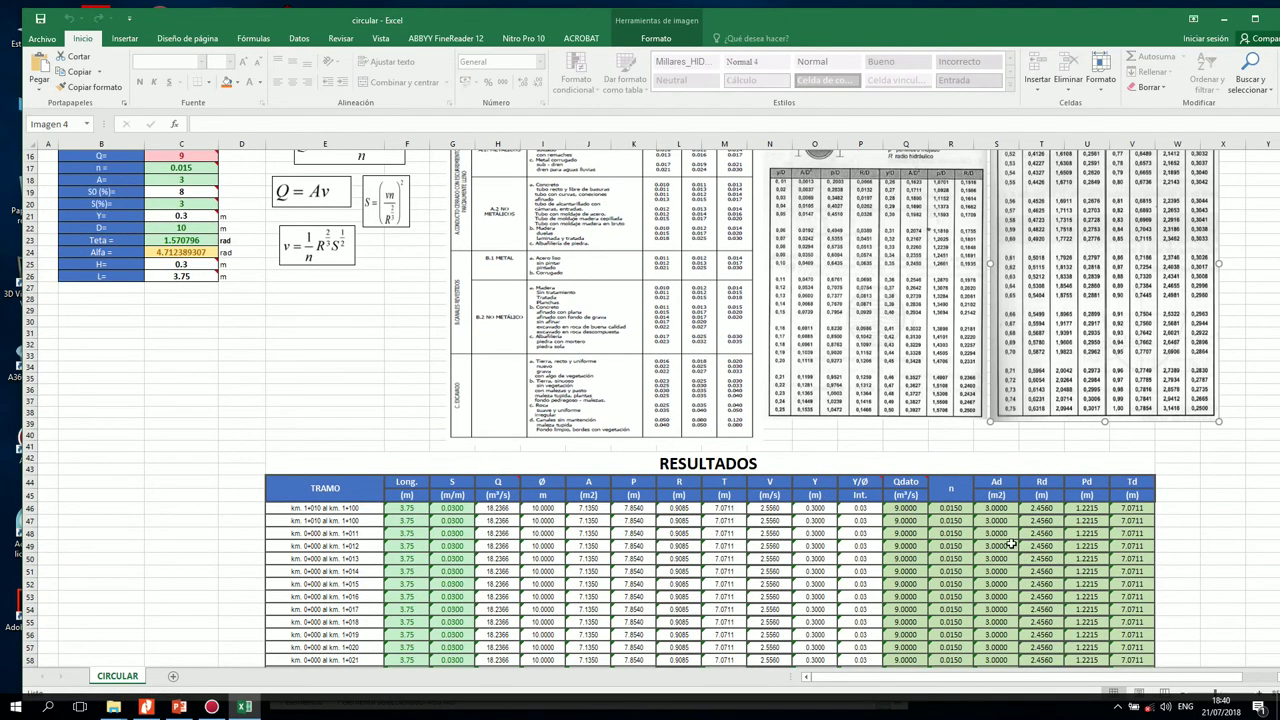
Relate the Datos velocity, discharge and roughness inputs to the Qdato and Y/Ø columns of the RESULTADOS table
scroll(1030, 556, up, 1)
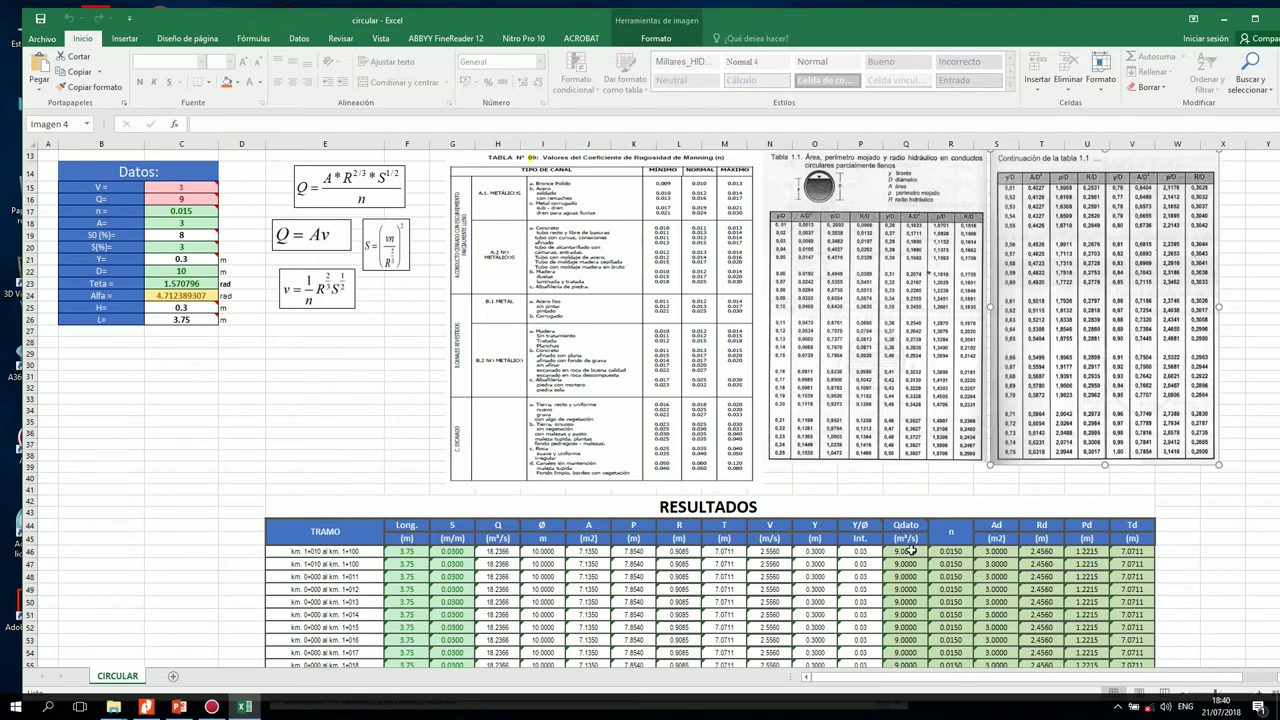
scroll(912, 540, down, 2)
scroll(575, 430, up, 3)
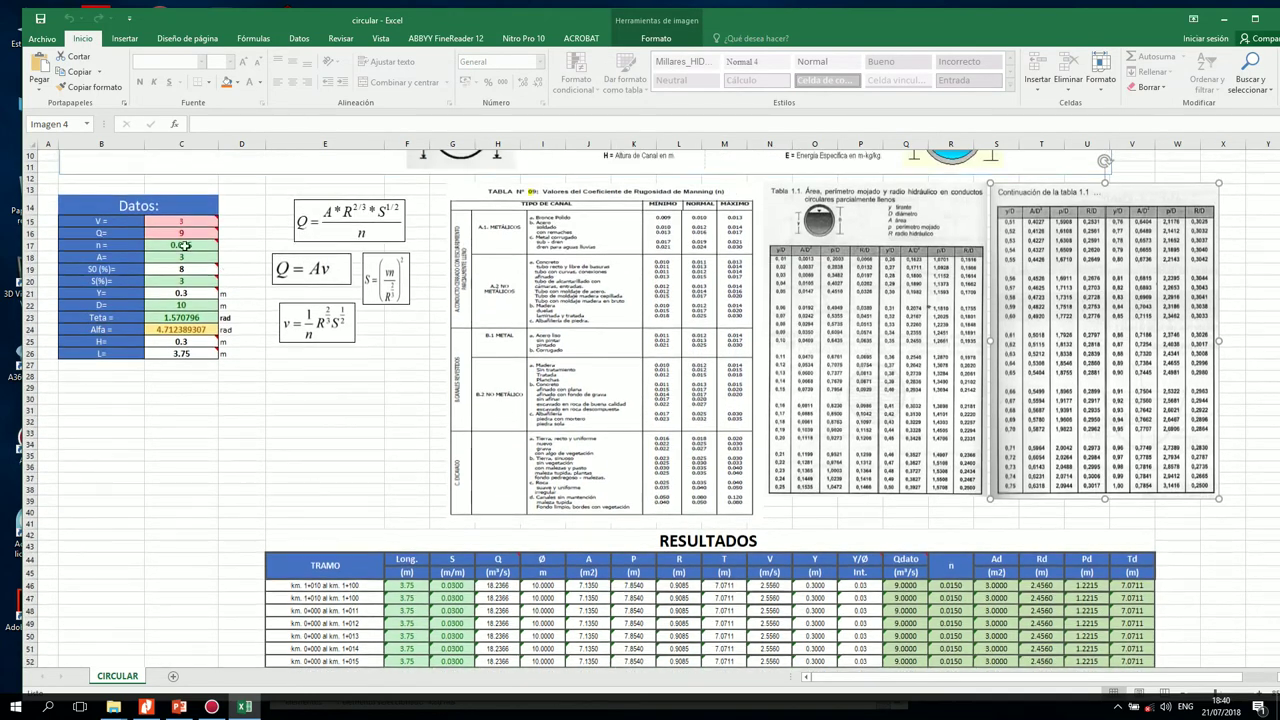
mouse_move(183, 237)
scroll(625, 448, down, 2)
scroll(908, 460, down, 2)
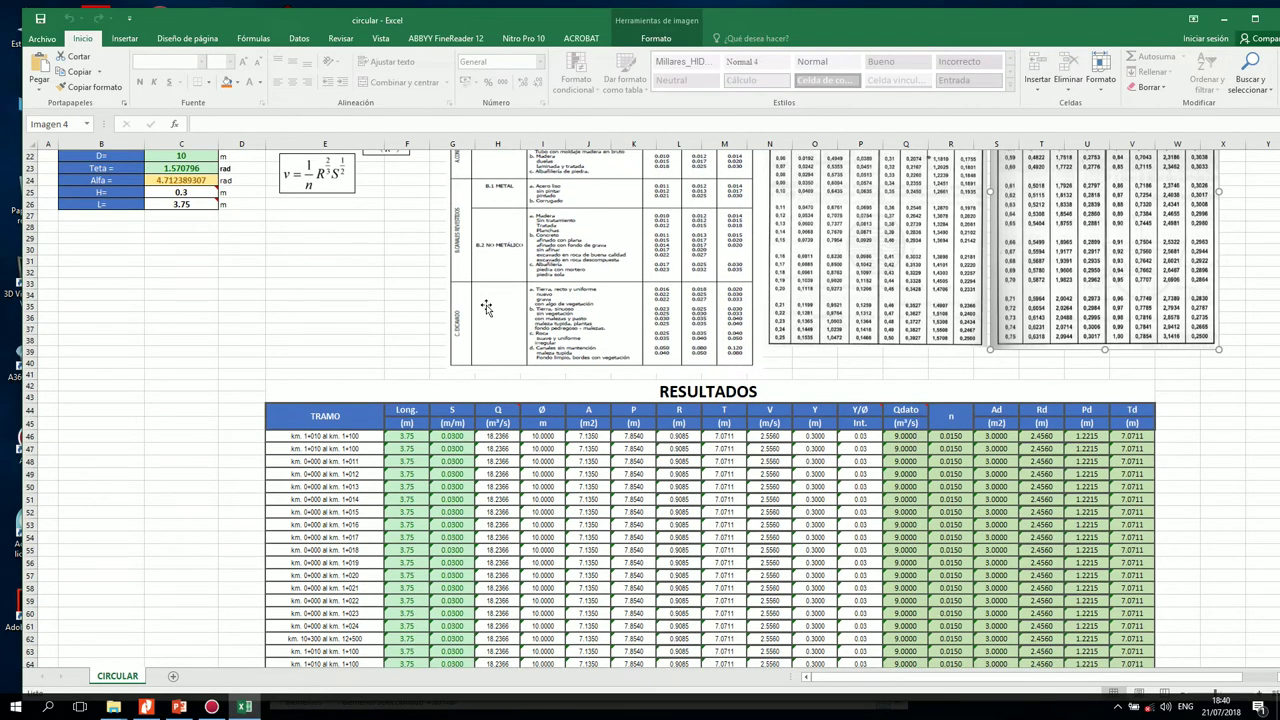
scroll(487, 308, up, 3)
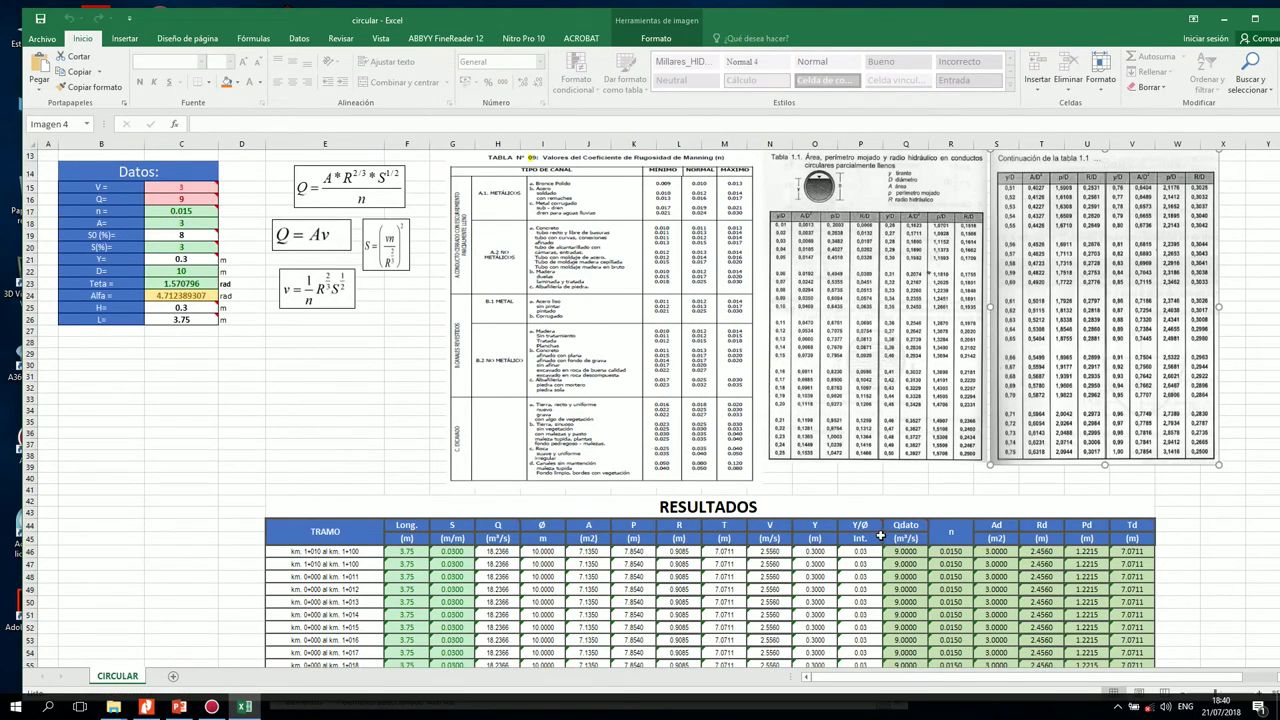
mouse_move(194, 207)
scroll(1132, 539, up, 3)
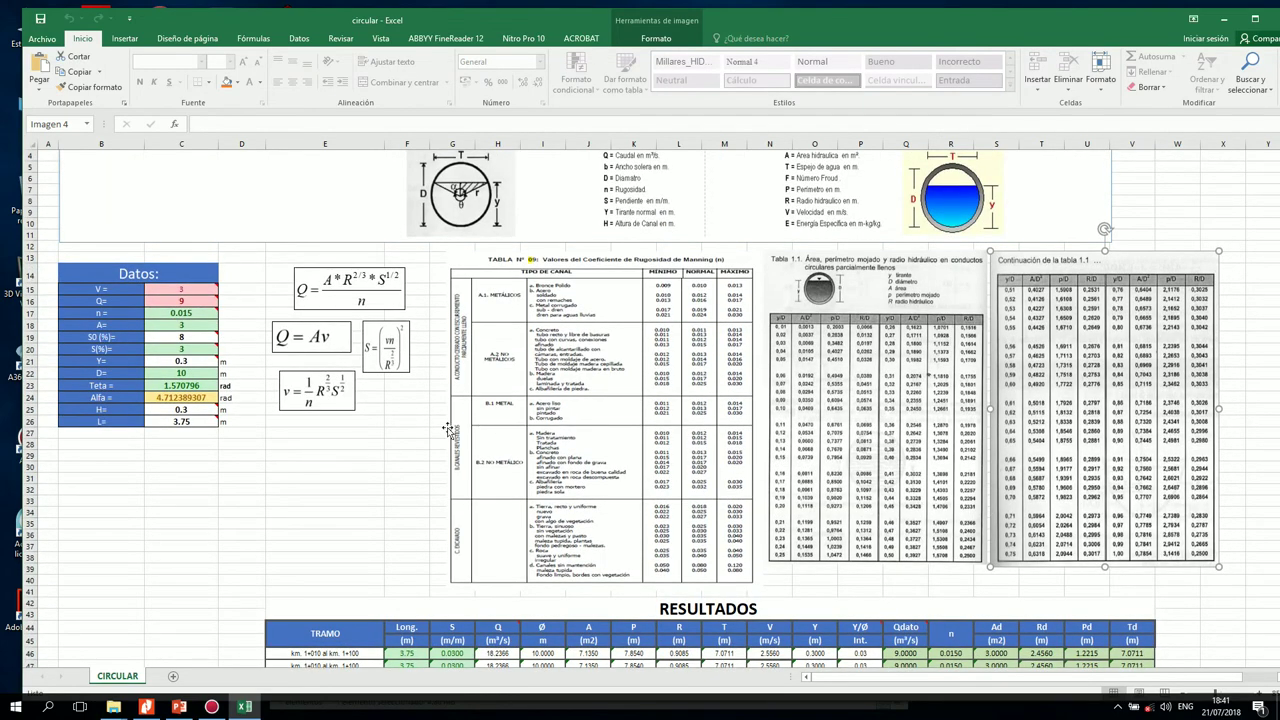
Review the Qdato, n and Ad columns of RESULTADOS against the Datos block and the roughness values in Tabla Nº 09
scroll(695, 474, down, 4)
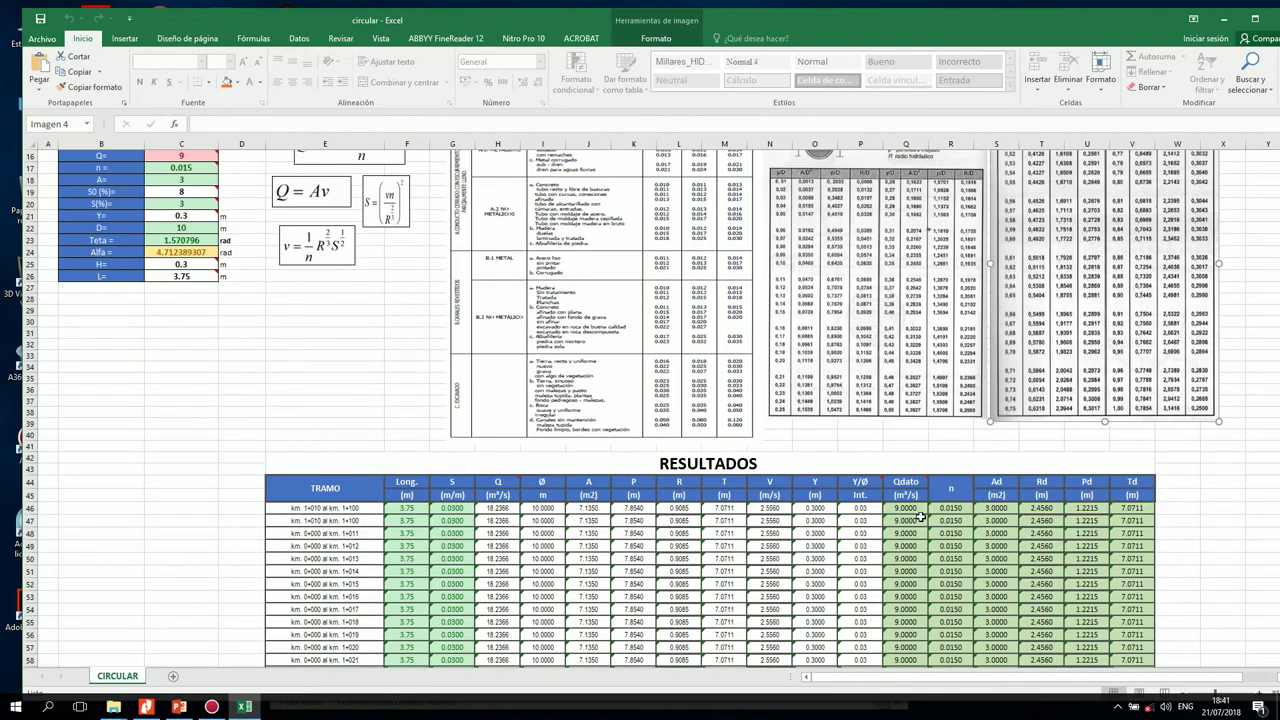
scroll(921, 510, down, 1)
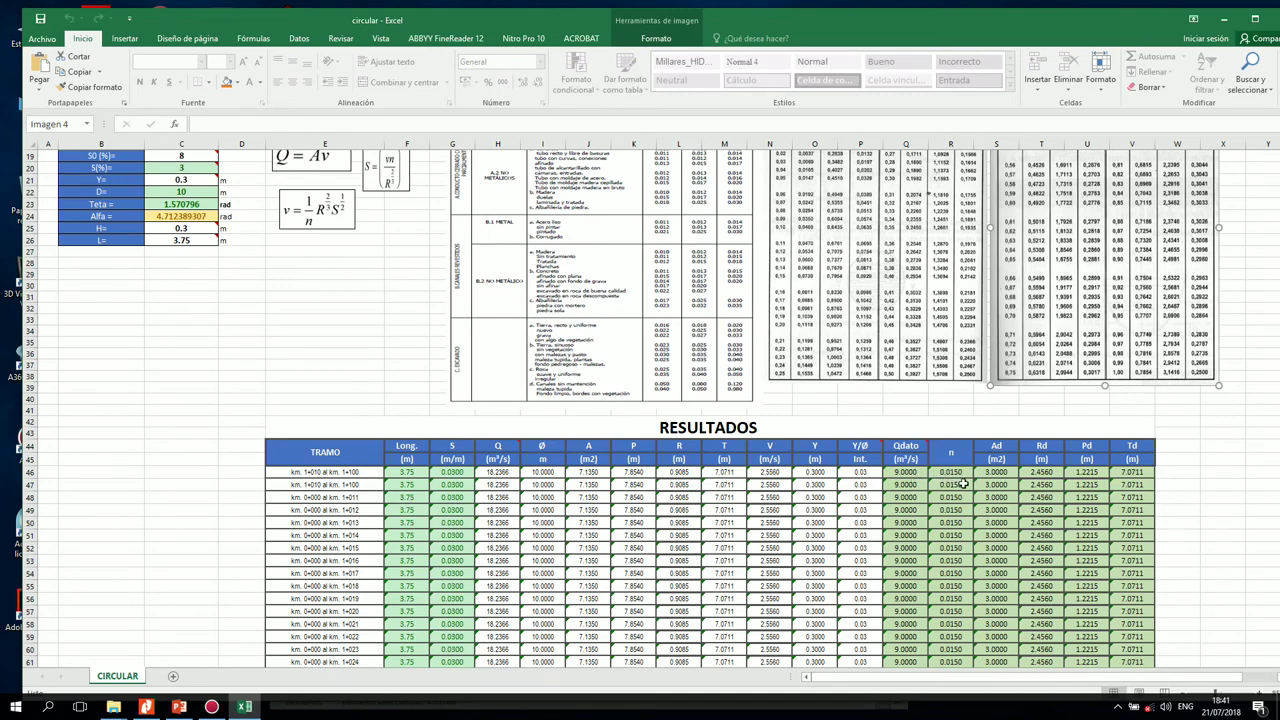
scroll(980, 488, up, 1)
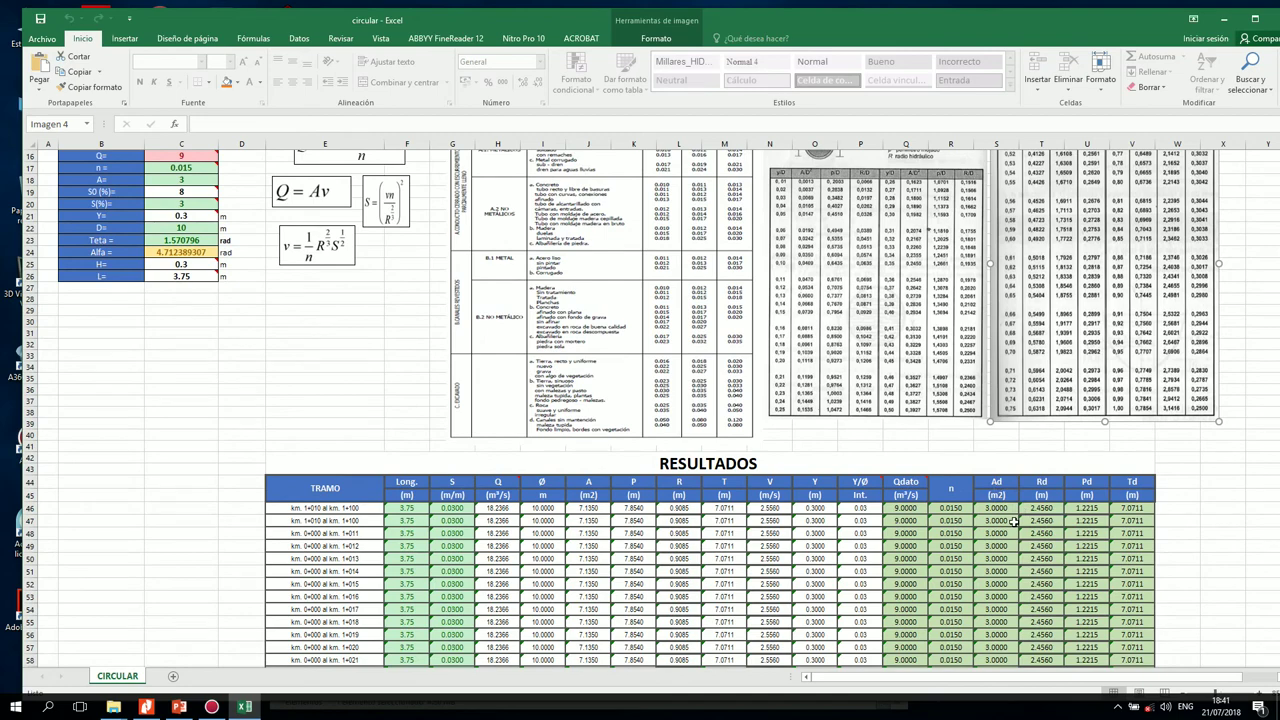
scroll(448, 400, up, 3)
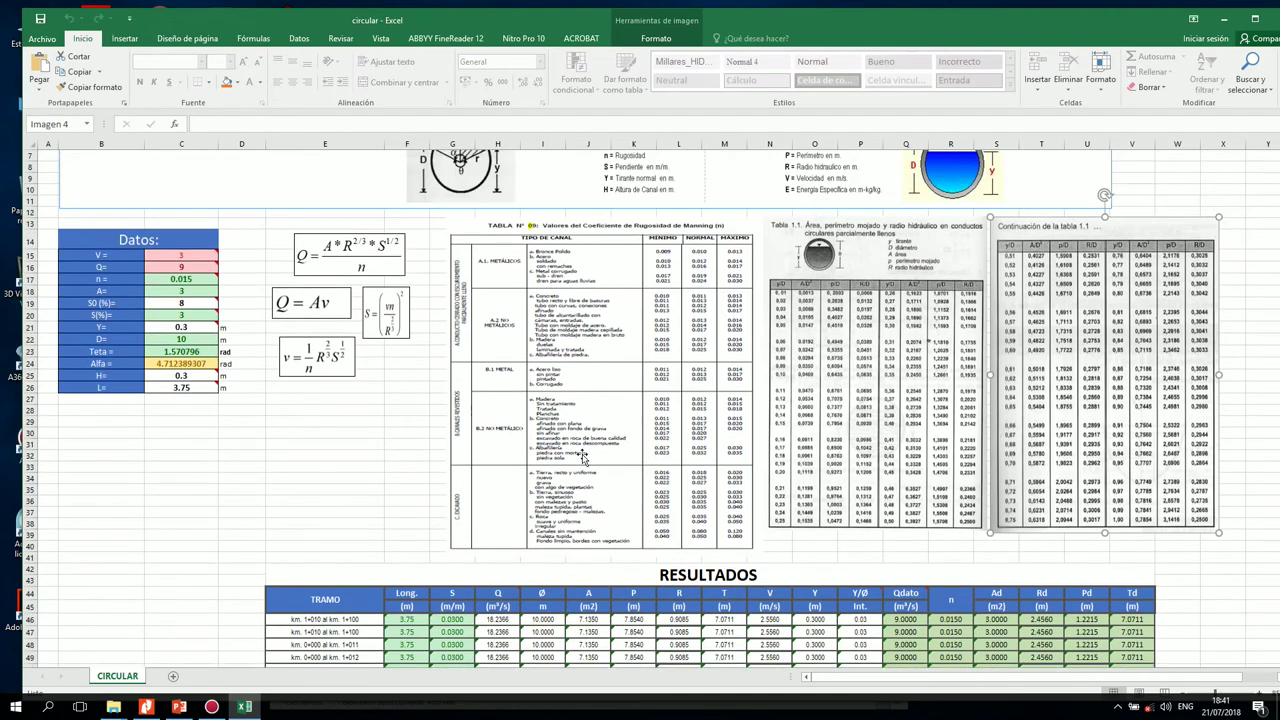
scroll(760, 500, down, 2)
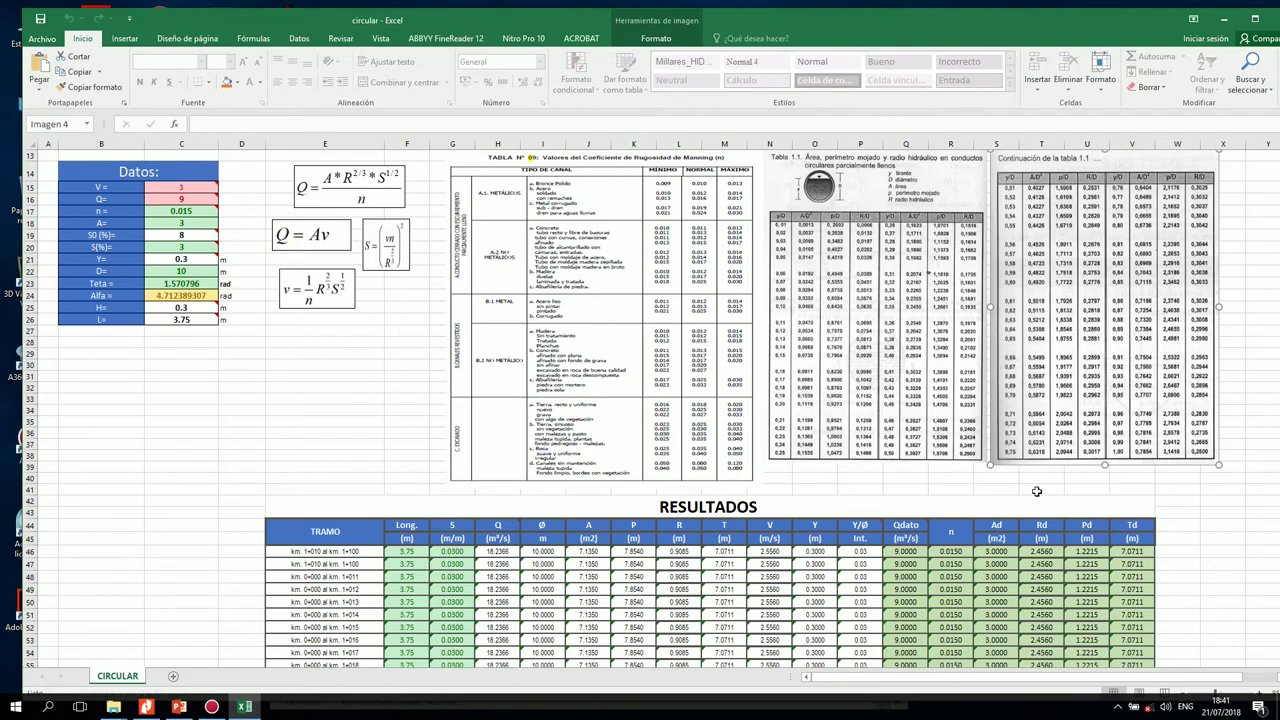
scroll(1037, 491, down, 2)
scroll(400, 348, up, 2)
scroll(1056, 550, down, 1)
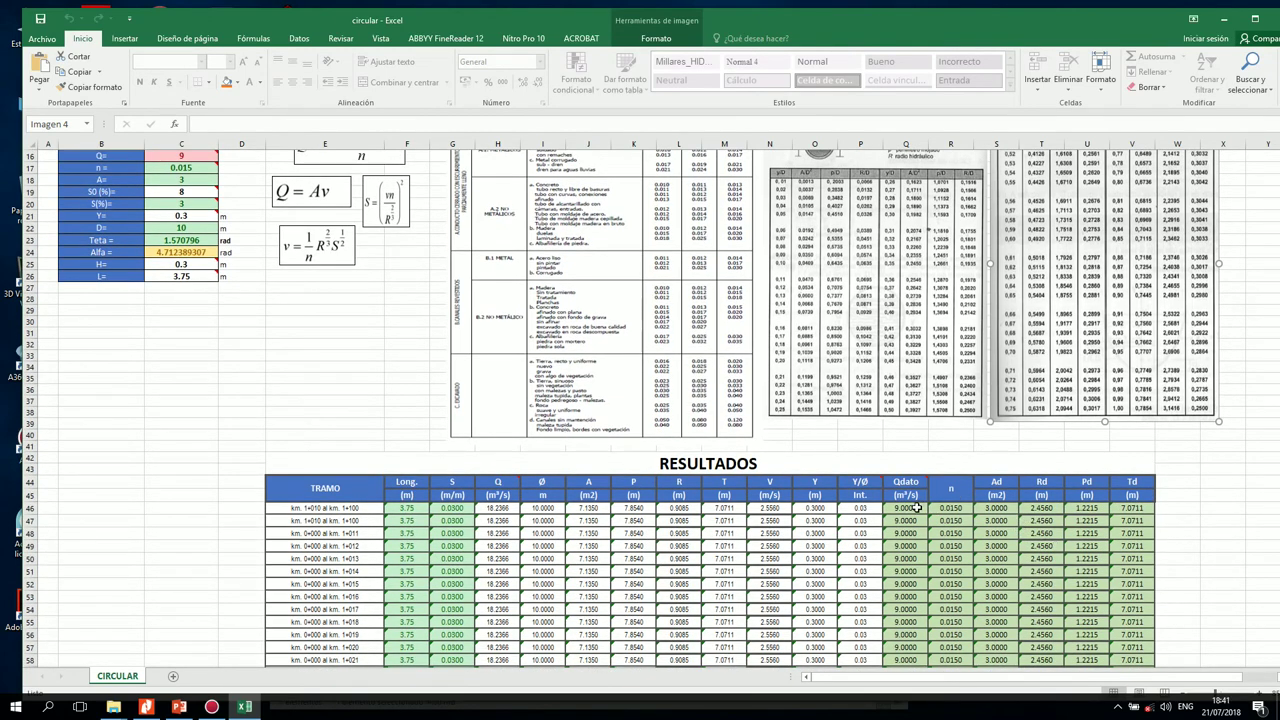
Inspect the formulas for Ad, Rd and Pd in the first RESULTADOS row and compare them with the sheet's hydraulic equations
click(1008, 512)
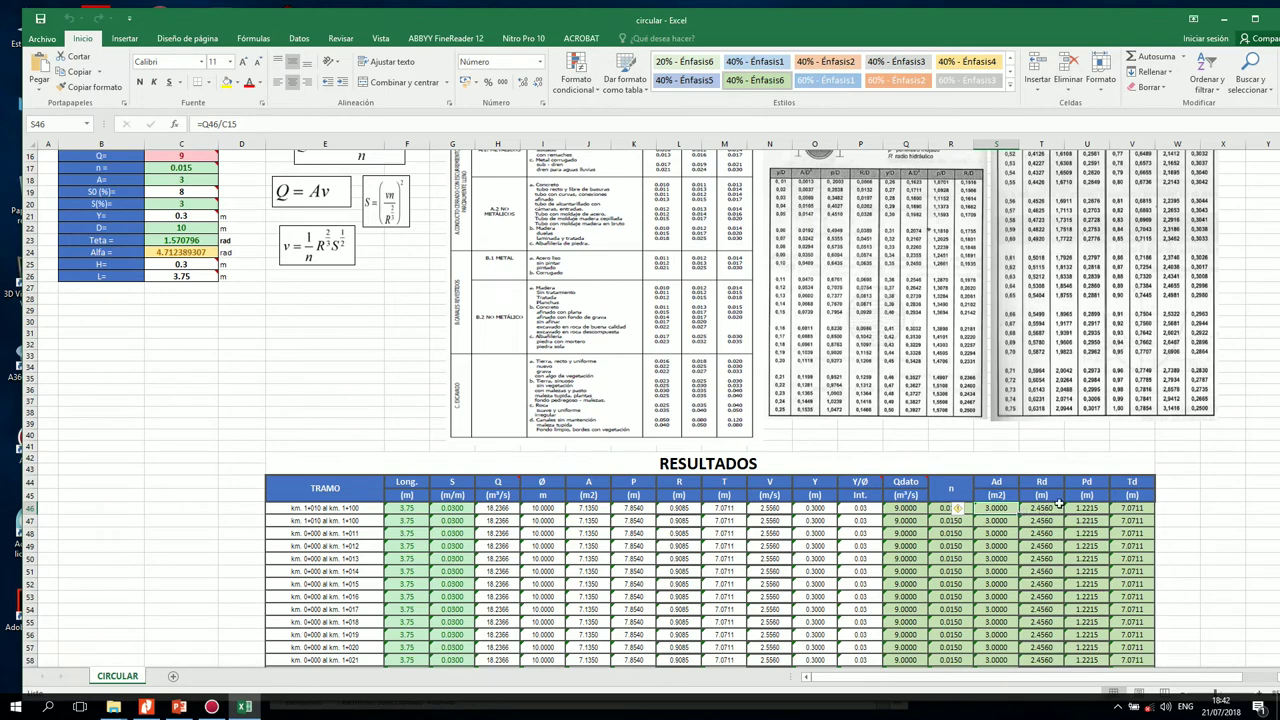
click(1058, 507)
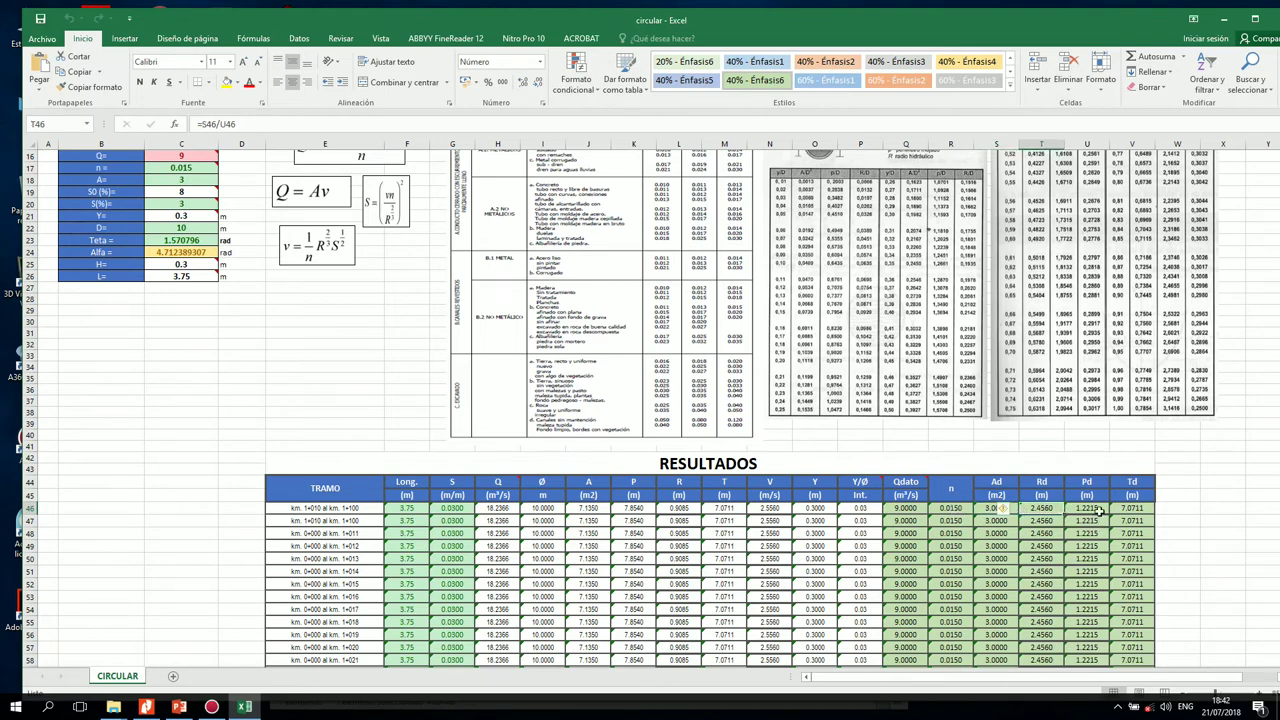
scroll(1104, 492, down, 1)
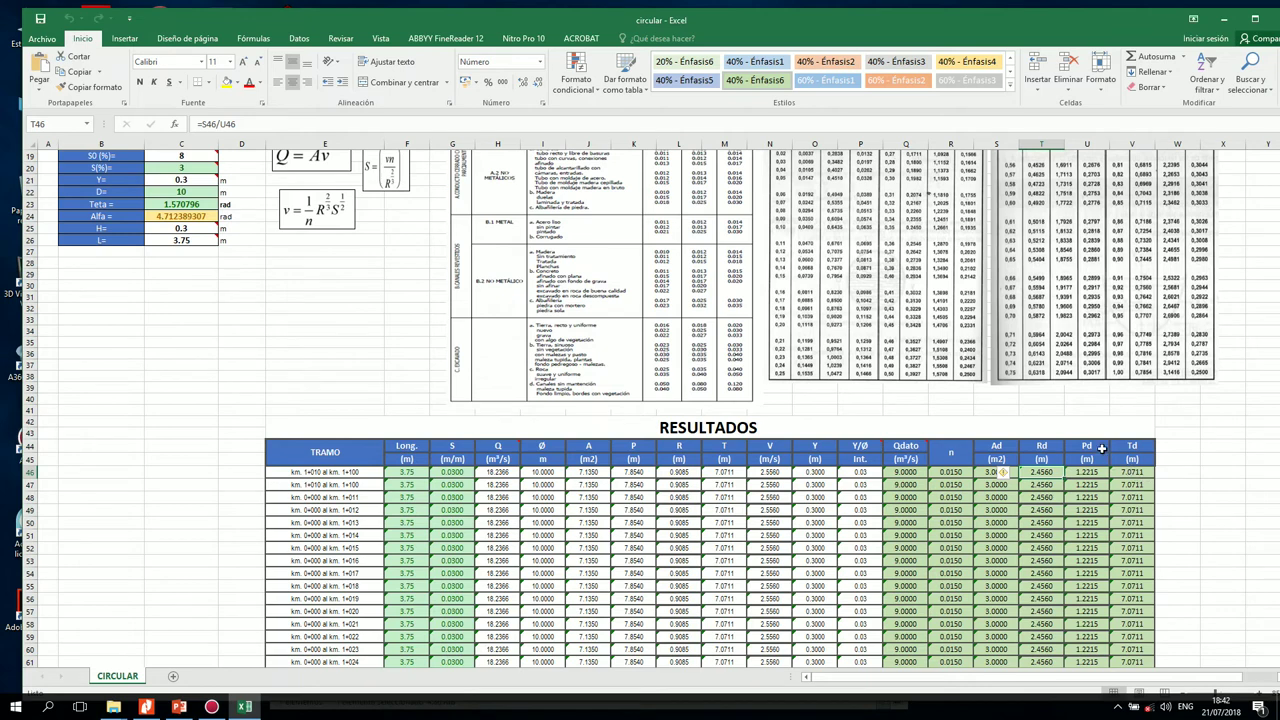
click(1100, 475)
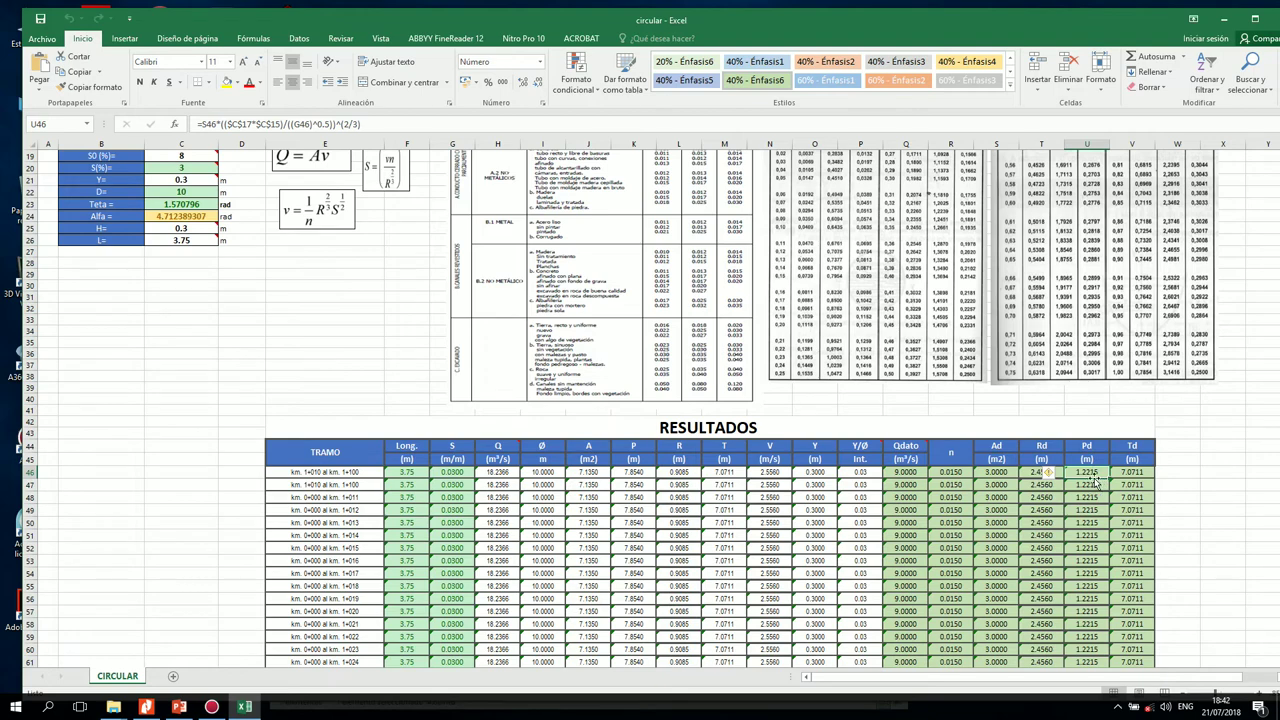
scroll(1096, 472, up, 6)
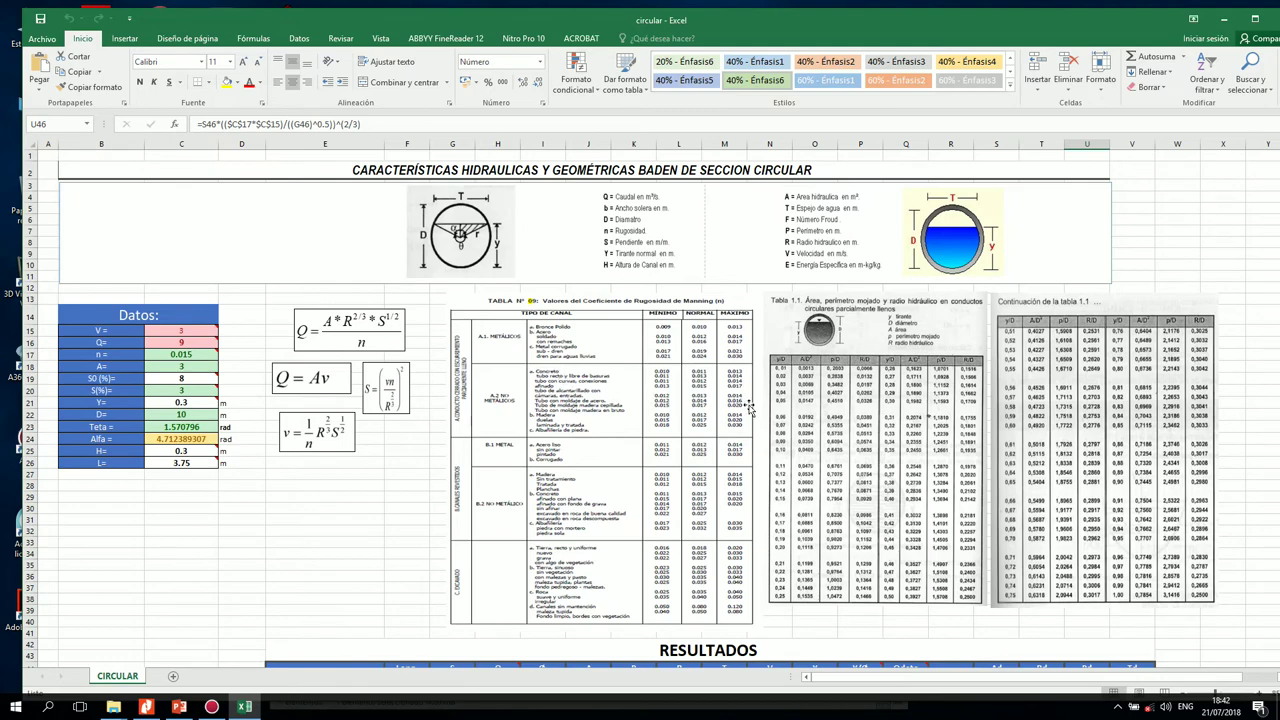
scroll(745, 409, down, 2)
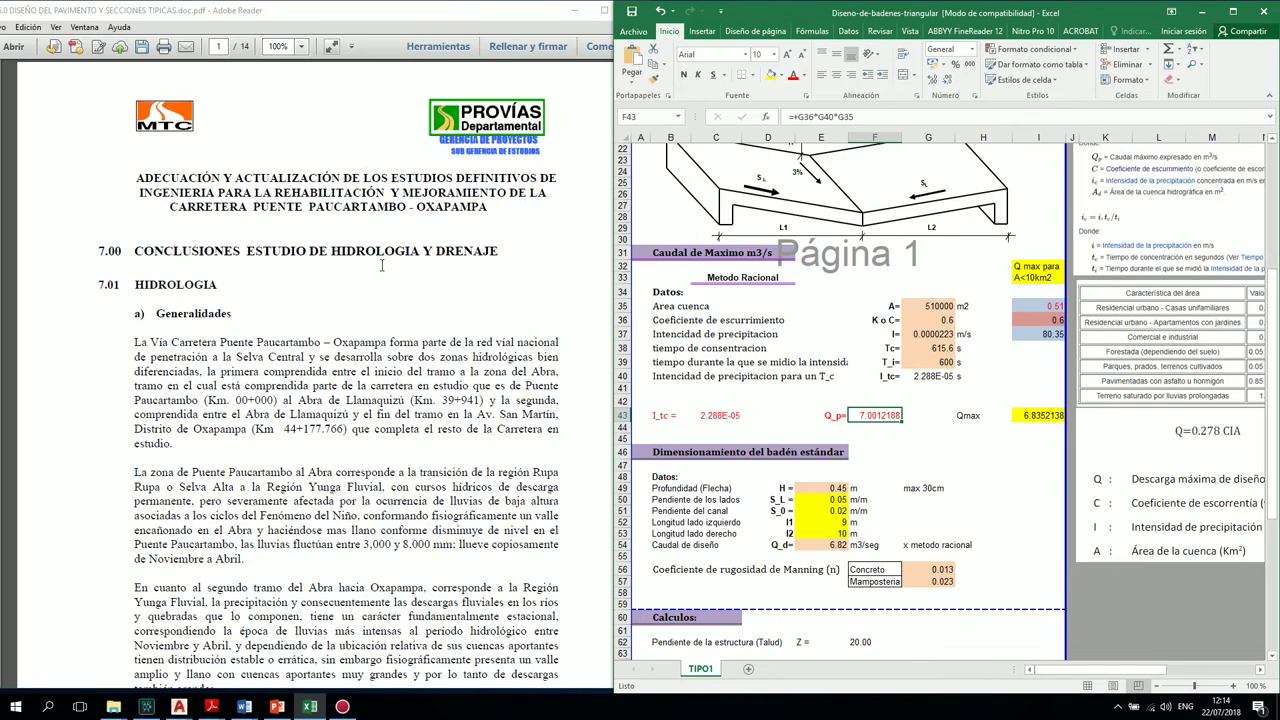
Look over the triangular baden's maximum discharge data, switch to the hydrology report in Adobe Reader and go to page 11
scroll(840, 400, down, 1)
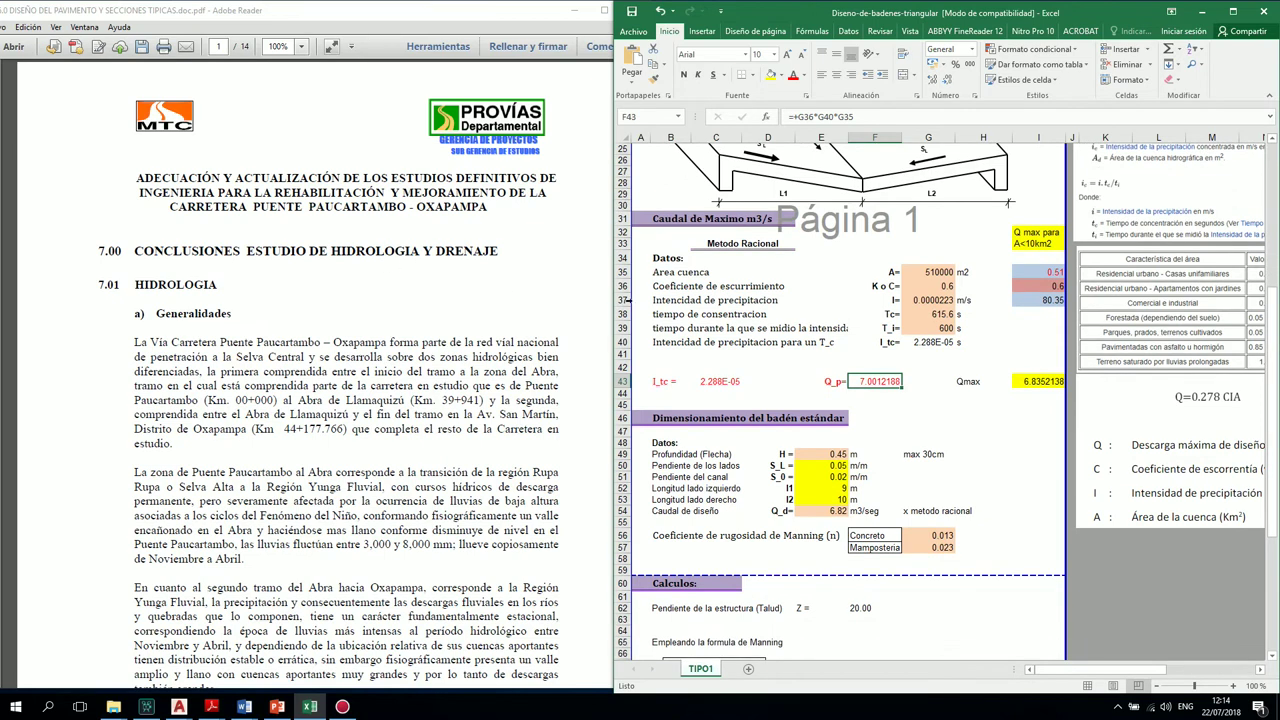
scroll(627, 300, up, 2)
click(413, 296)
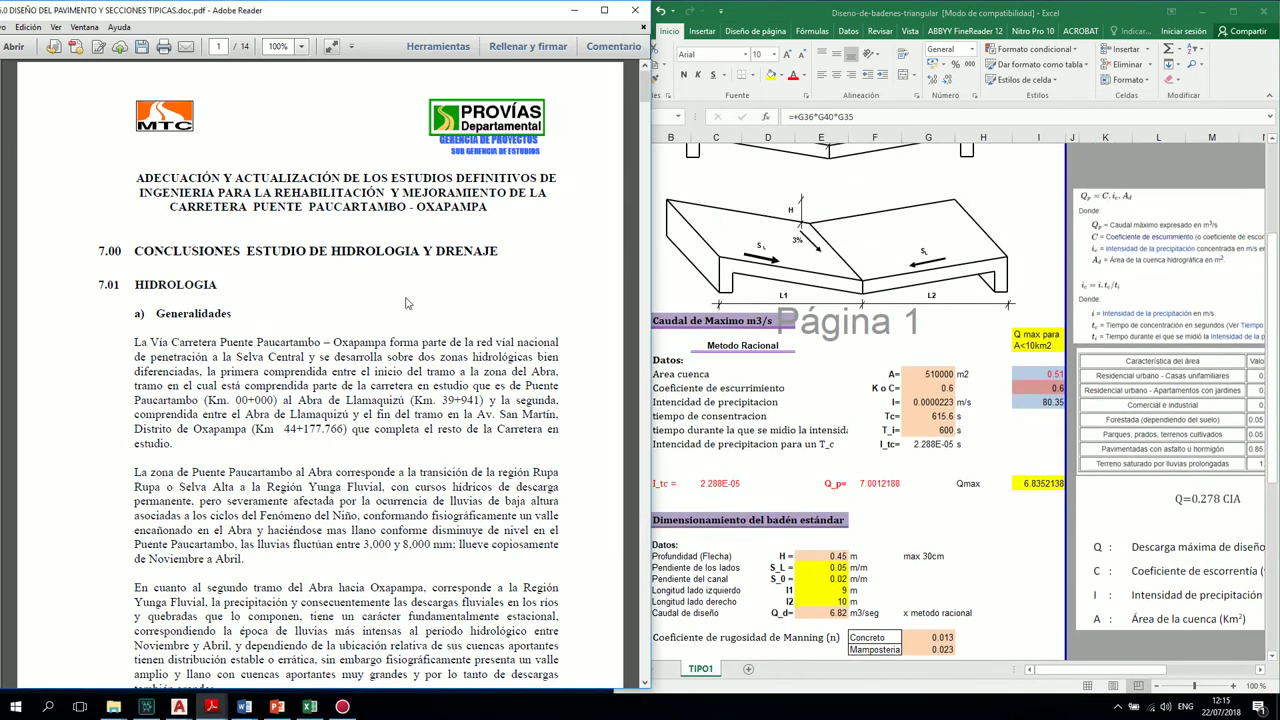
scroll(407, 303, down, 1)
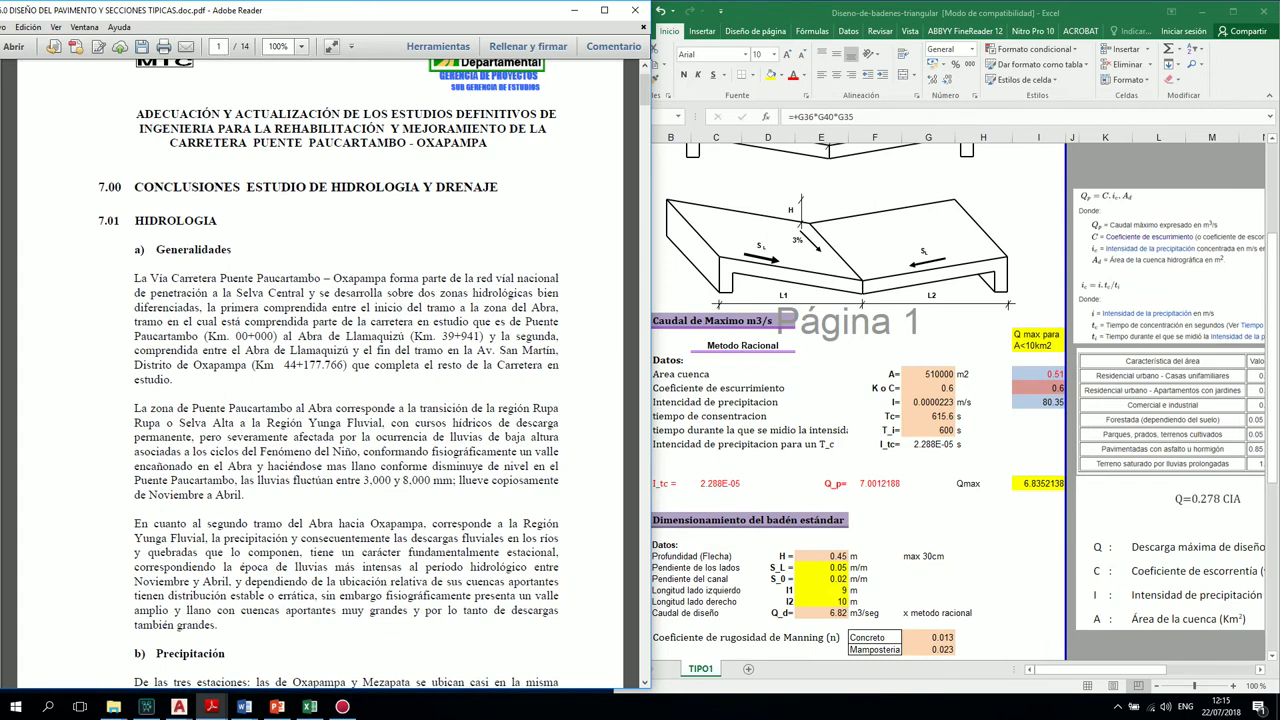
text(1)
key(Return)
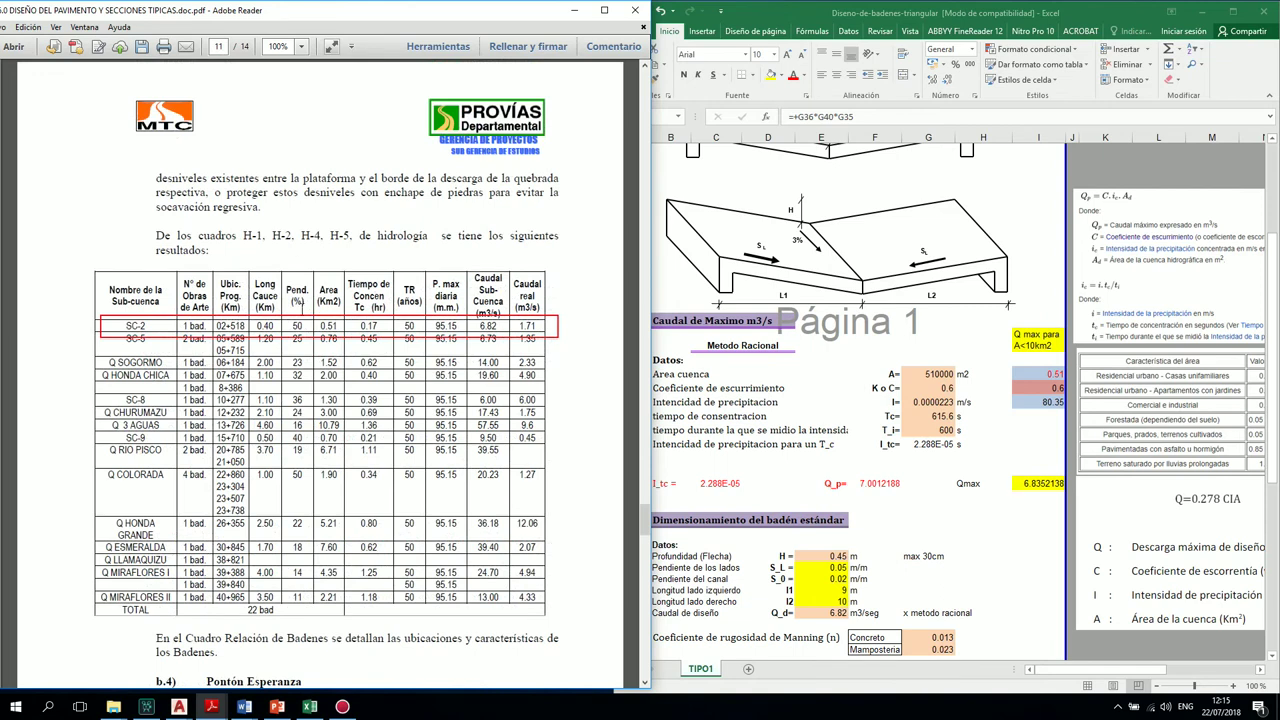